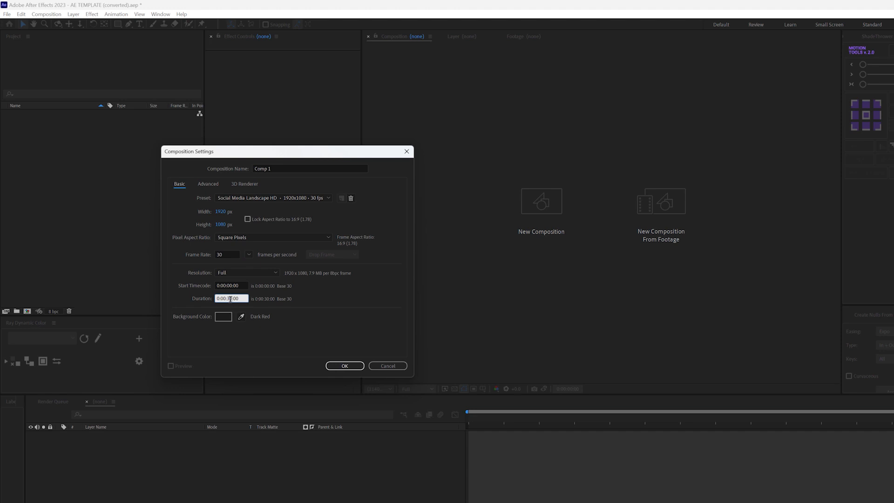
Step: Set the new composition's duration to 0:00:10:00 and name it MAIN
{"action": "type", "text": "1"}
{"action": "left_click", "coordinate": [274, 169]}
{"action": "type", "text": "M"}
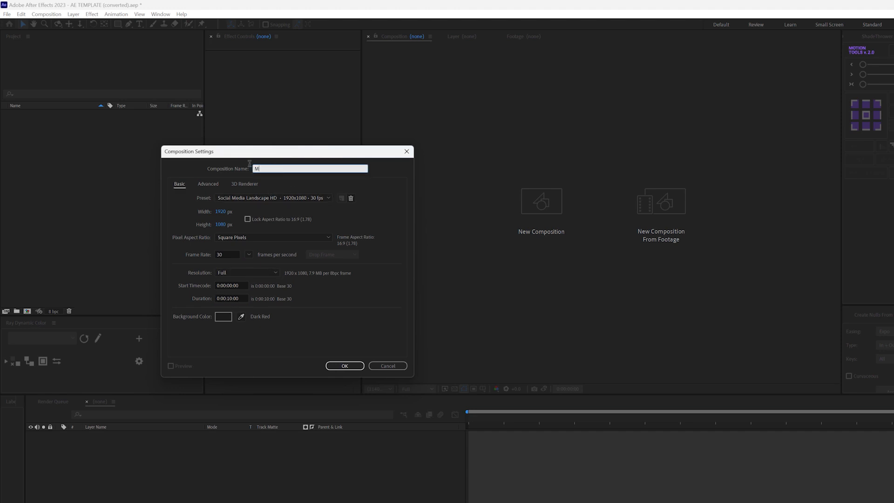
{"action": "type", "text": "AIN"}
Step: Set the composition's background color to black (000000) and create the composition
{"action": "left_click", "coordinate": [223, 317]}
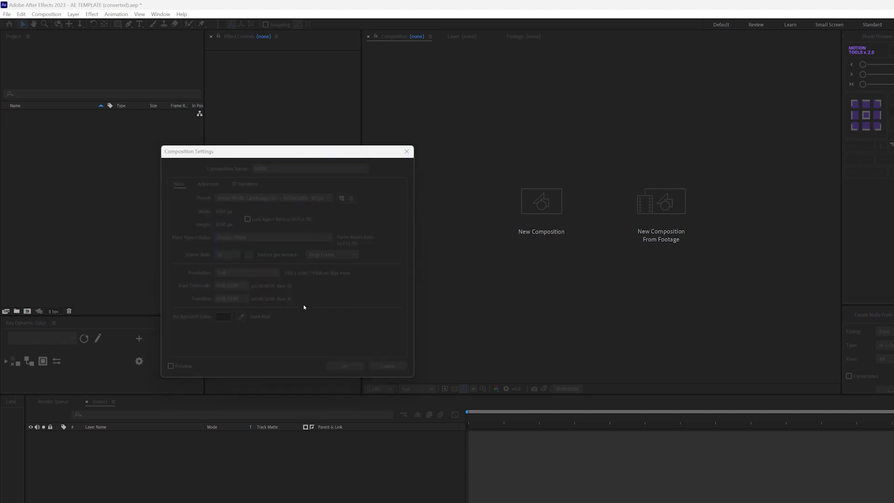
{"action": "left_click_drag", "start_coordinate": [568, 217], "coordinate": [625, 206]}
{"action": "left_click_drag", "start_coordinate": [542, 322], "coordinate": [520, 342]}
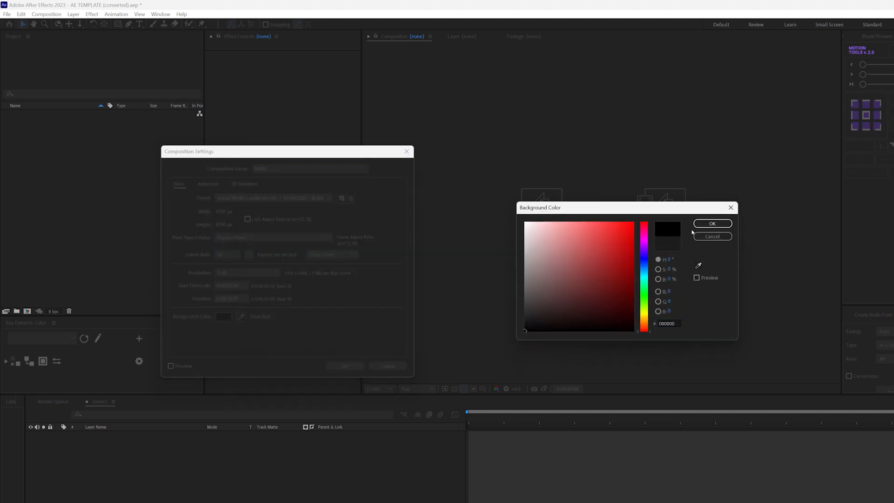
{"action": "left_click", "coordinate": [711, 224]}
{"action": "left_click", "coordinate": [350, 367]}
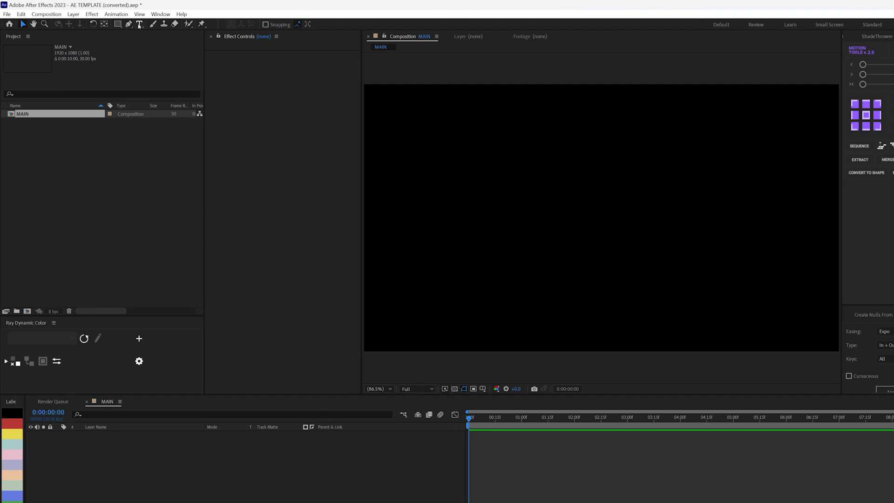
Step: Add a text layer reading "stretch" in the upper middle of the composition
{"action": "key", "text": "ctrl+t"}
{"action": "left_click", "coordinate": [541, 201]}
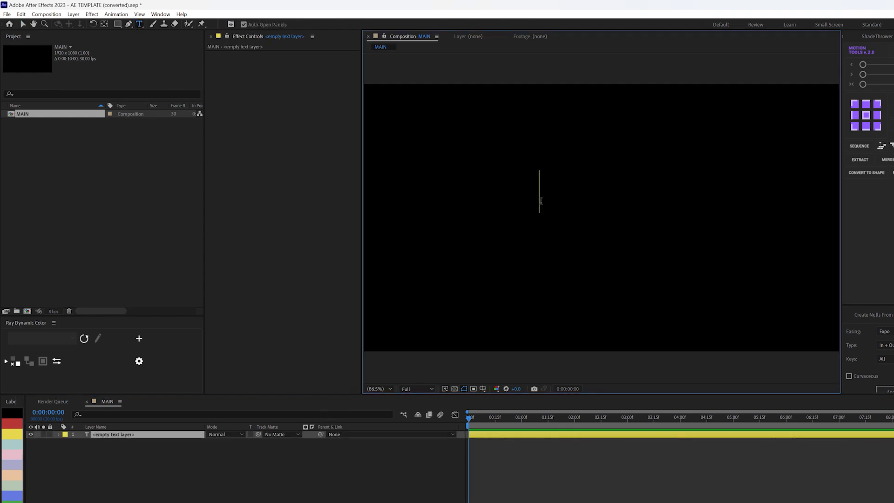
{"action": "type", "text": "stretch"}
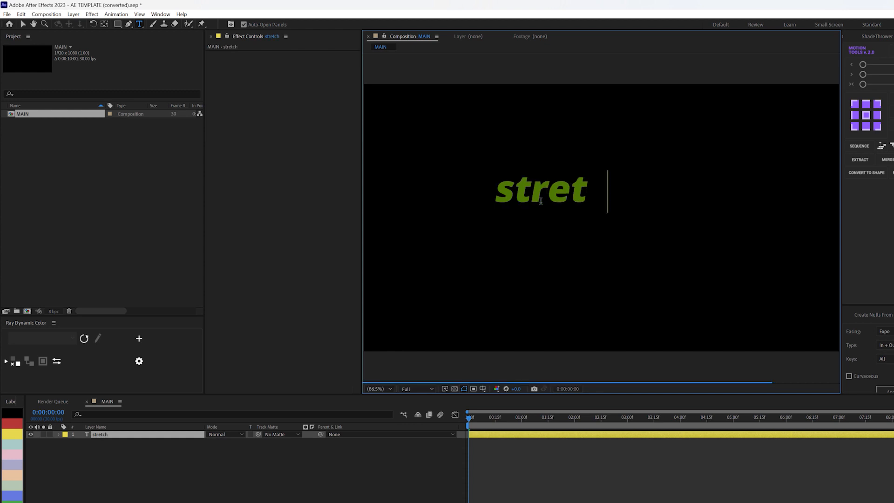
{"action": "key", "text": "Escape"}
Step: Center the "stretch" text layer horizontally and vertically in the composition
{"action": "left_click_drag", "start_coordinate": [540, 199], "coordinate": [598, 199]}
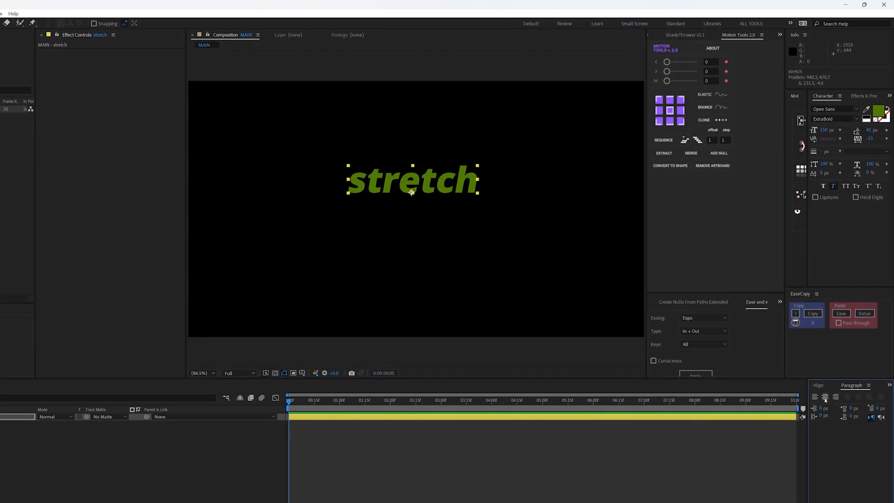
{"action": "left_click", "coordinate": [819, 386]}
{"action": "left_click", "coordinate": [830, 405]}
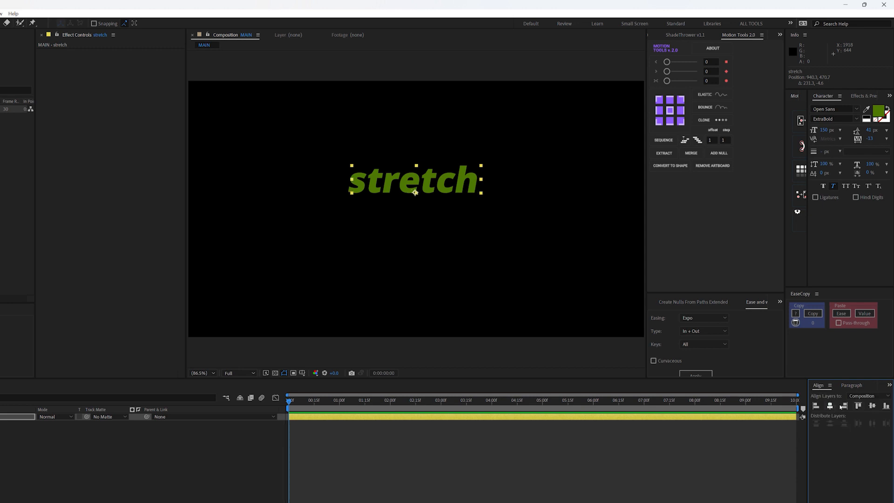
{"action": "left_click", "coordinate": [873, 406]}
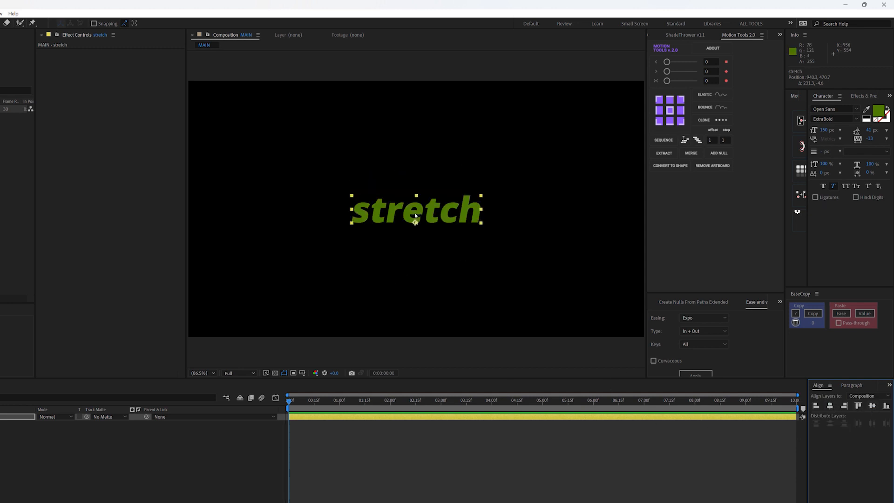
Step: Format the text as All Caps with Faux Italic and Faux Bold
{"action": "left_click", "coordinate": [834, 186]}
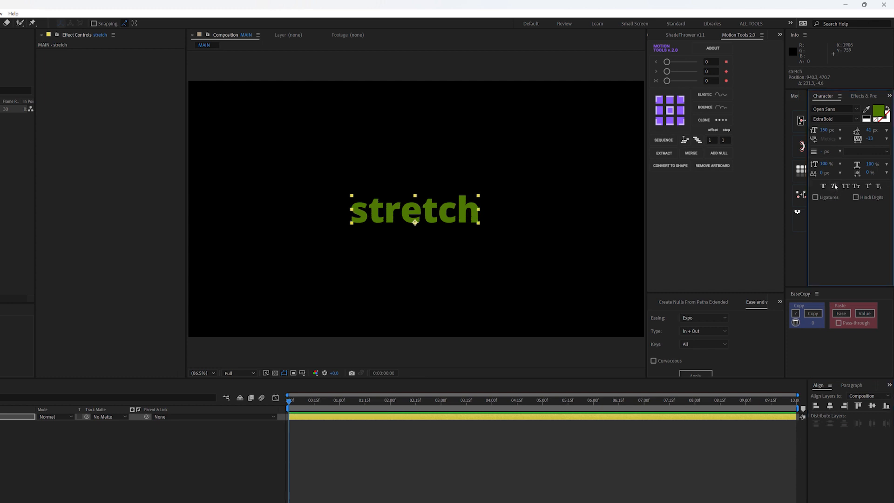
{"action": "left_click", "coordinate": [845, 186]}
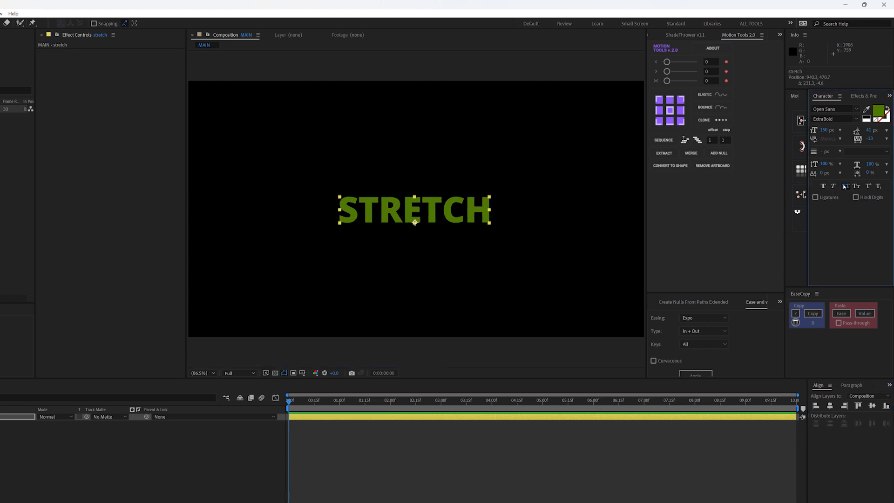
{"action": "left_click", "coordinate": [834, 186]}
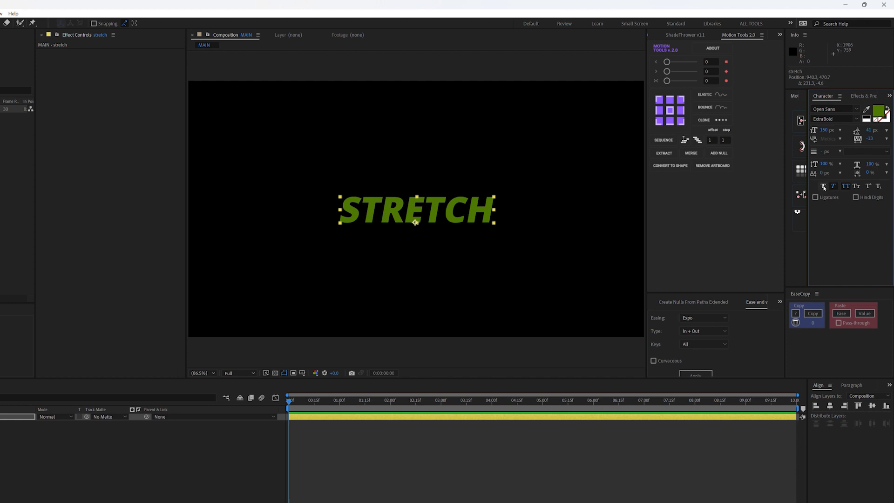
{"action": "left_click", "coordinate": [823, 186]}
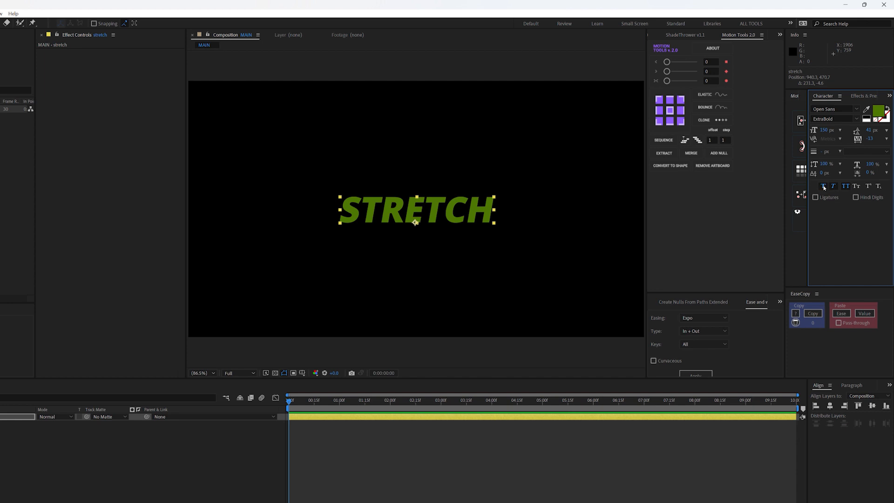
Step: Change the text's font to Montserrat Black
{"action": "left_click", "coordinate": [833, 109]}
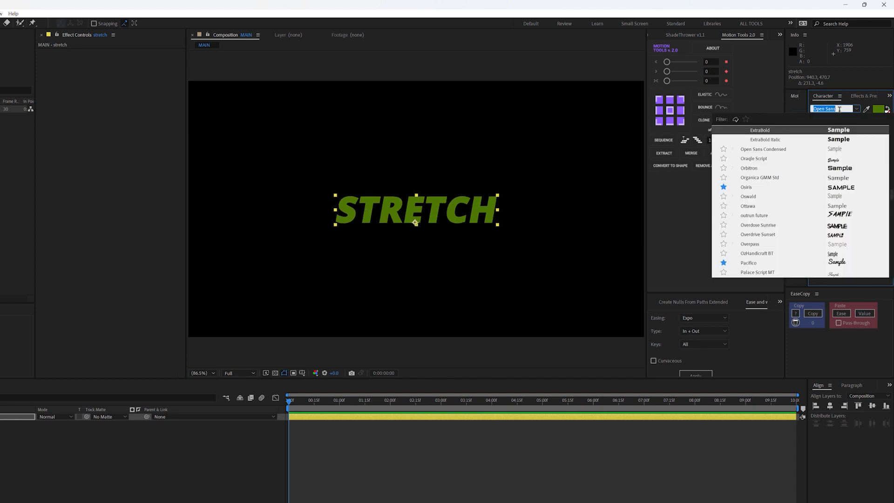
{"action": "type", "text": "monts"}
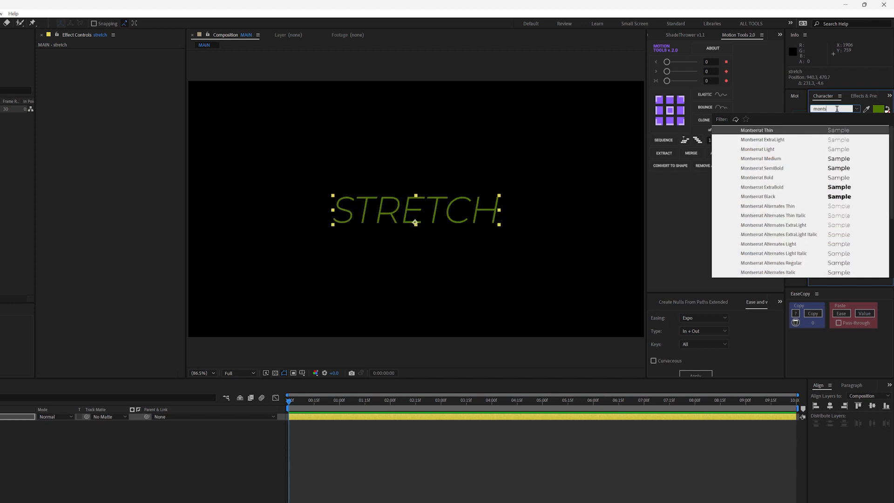
{"action": "left_click", "coordinate": [772, 196]}
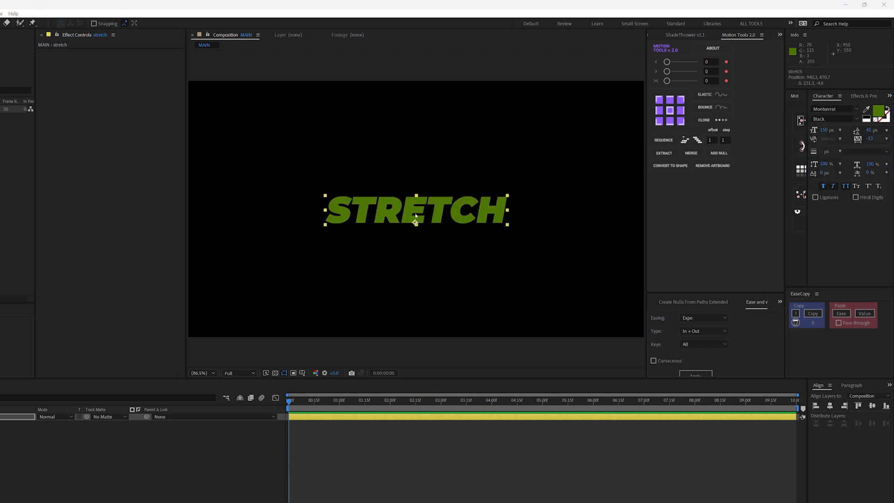
Step: Set the text's font size to 100 px and center the layer vertically and horizontally in the composition
{"action": "left_click", "coordinate": [824, 130]}
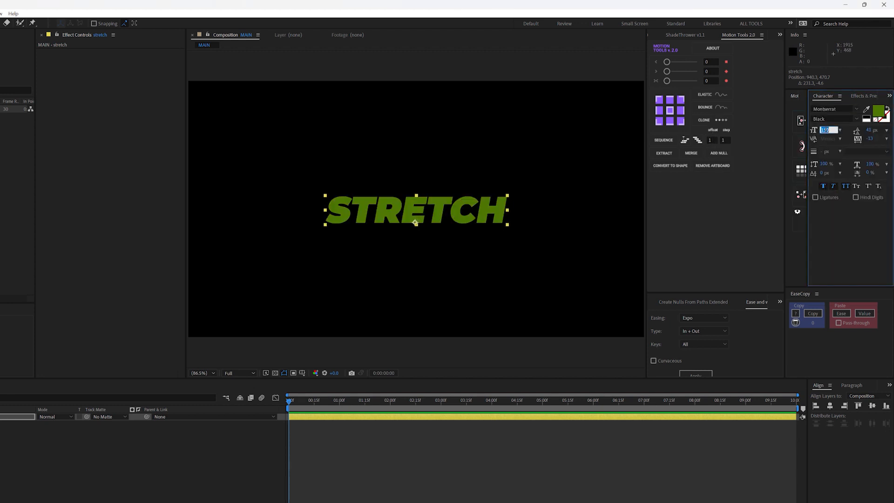
{"action": "type", "text": "1"}
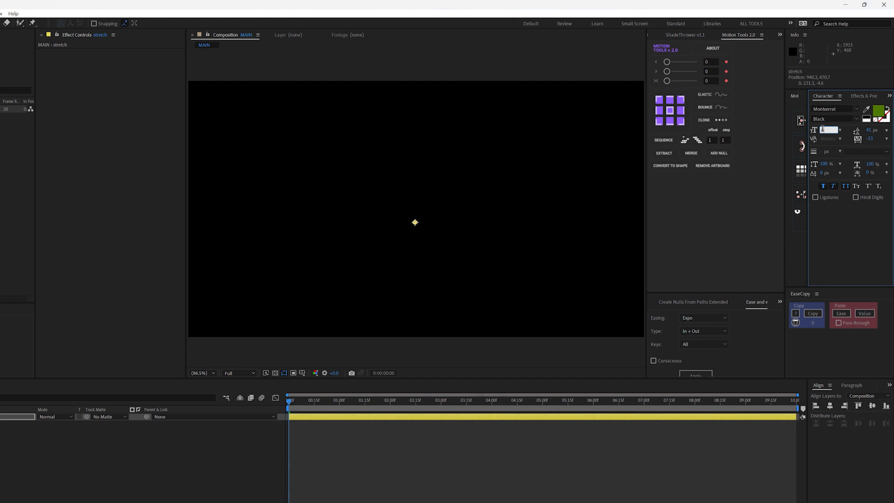
{"action": "key", "text": "Return"}
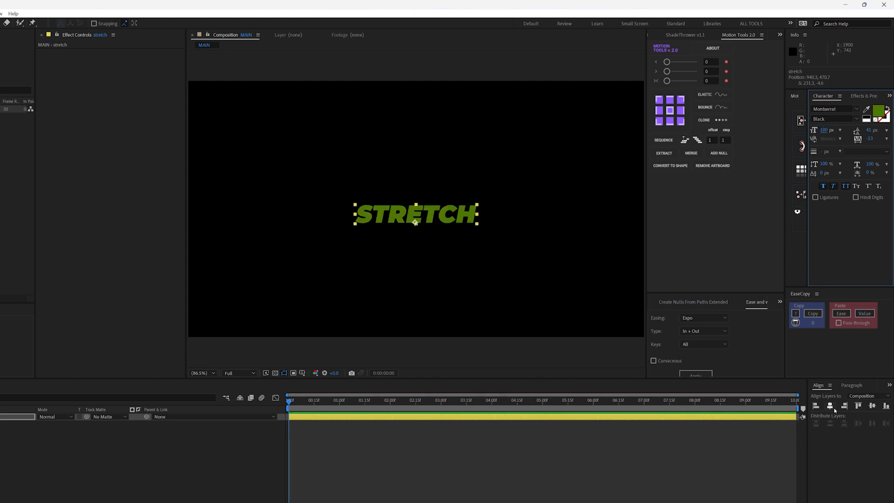
{"action": "left_click", "coordinate": [872, 406]}
{"action": "left_click", "coordinate": [830, 405]}
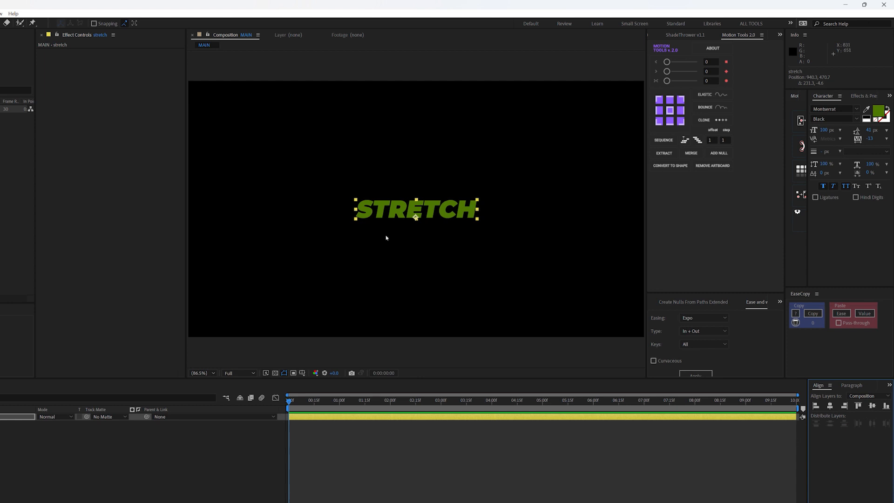
Step: Increase the text's font size to 120 px and deselect the layer
{"action": "left_click", "coordinate": [822, 130]}
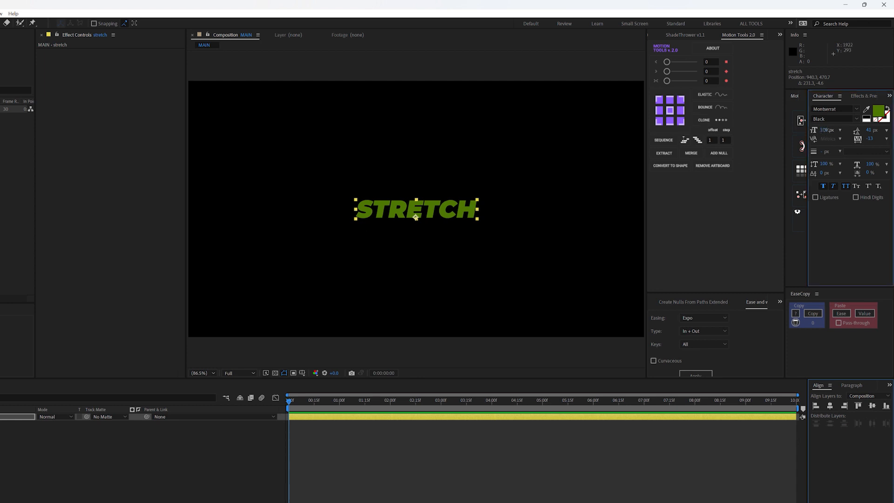
{"action": "type", "text": "1"}
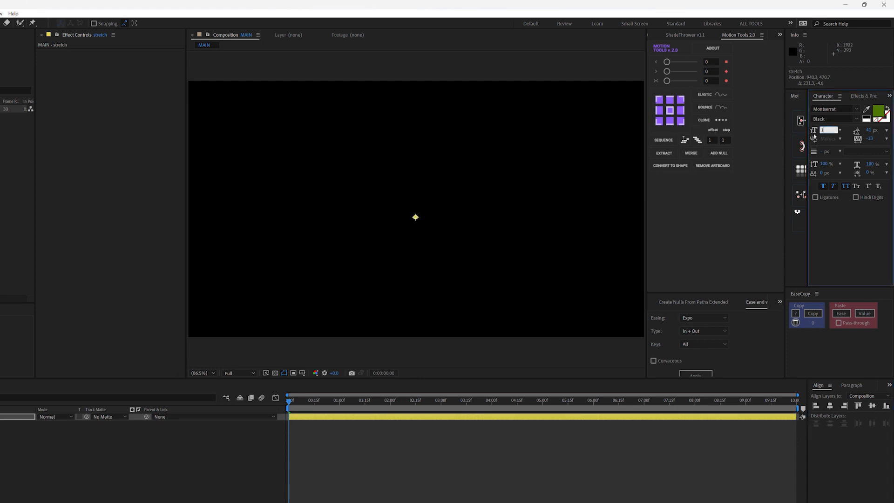
{"action": "type", "text": "20"}
{"action": "key", "text": "Return"}
{"action": "left_click", "coordinate": [409, 493]}
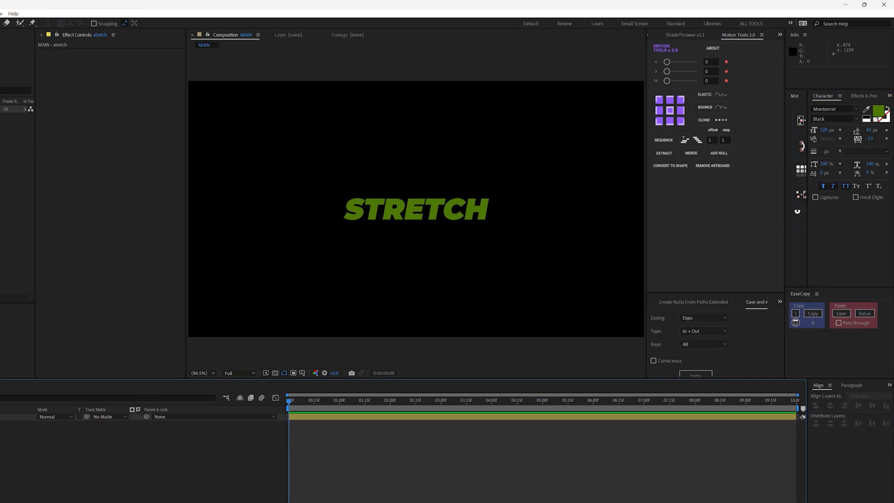
Step: Change the text's fill color to white (FFFFFF) and deselect the layer
{"action": "left_click", "coordinate": [416, 210]}
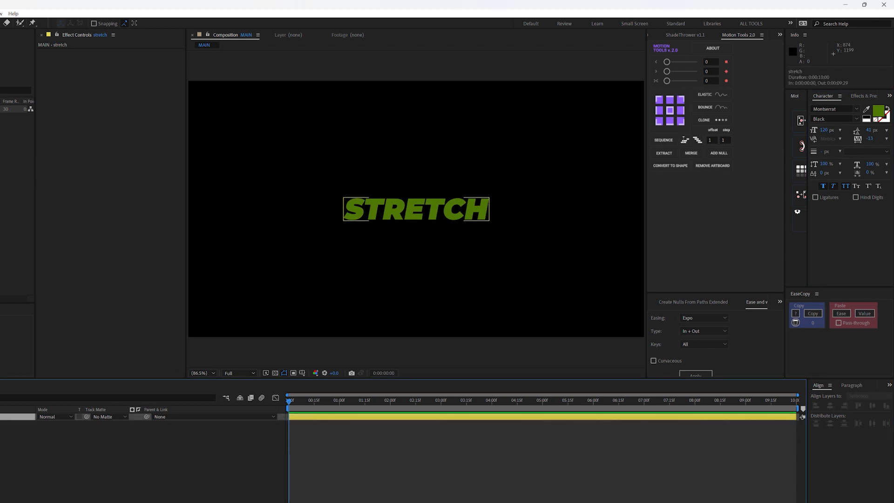
{"action": "left_click", "coordinate": [878, 111]}
{"action": "left_click_drag", "start_coordinate": [351, 225], "coordinate": [333, 210]}
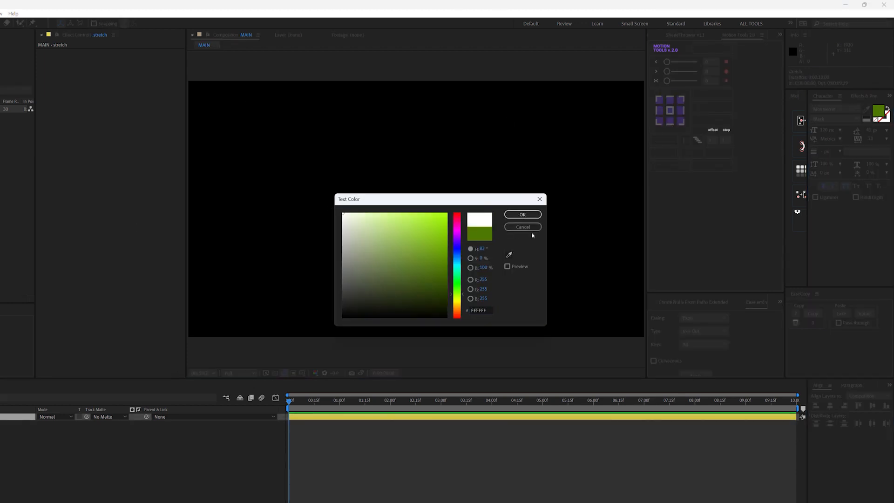
{"action": "left_click", "coordinate": [522, 214]}
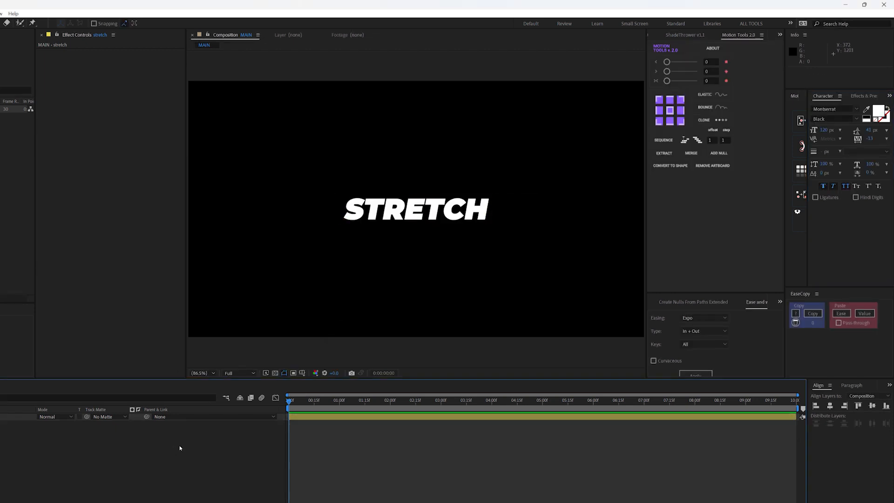
{"action": "left_click", "coordinate": [404, 258]}
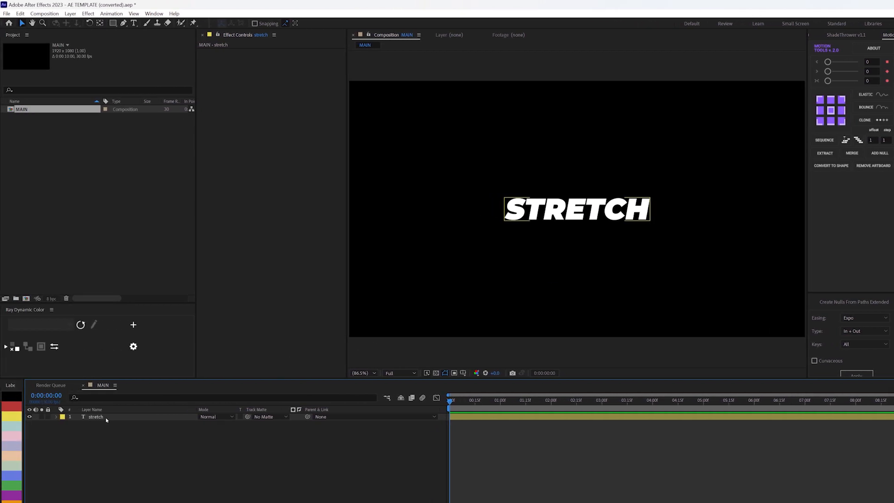
Step: Create shapes from the "stretch" text layer
{"action": "left_click", "coordinate": [95, 417]}
{"action": "right_click", "coordinate": [103, 419]}
{"action": "mouse_move", "coordinate": [135, 338]}
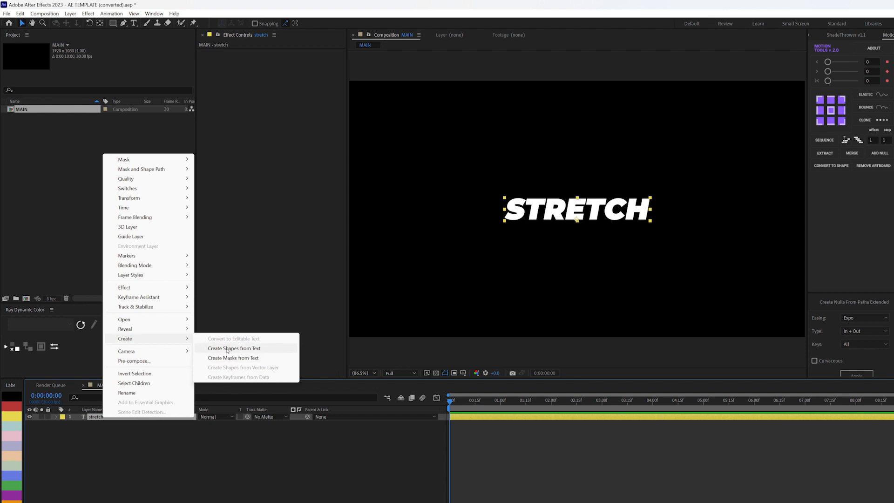
{"action": "left_click", "coordinate": [227, 350]}
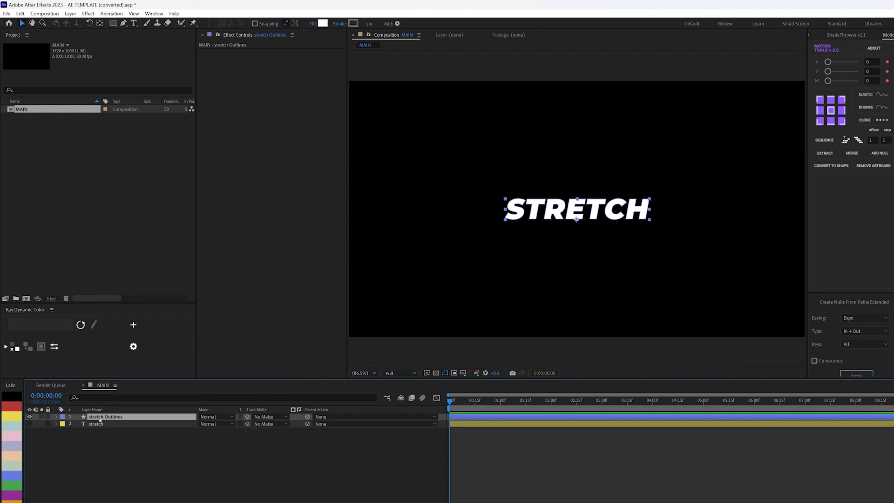
{"action": "left_click", "coordinate": [57, 417]}
{"action": "left_click", "coordinate": [57, 418]}
Step: Mark the original "stretch" text layer as shy and hide shy layers in the timeline
{"action": "left_click", "coordinate": [107, 424]}
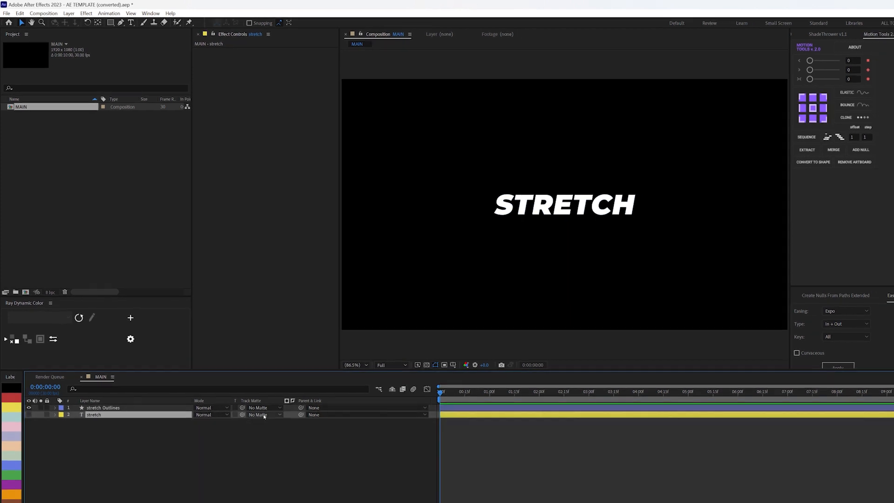
{"action": "left_click", "coordinate": [206, 500]}
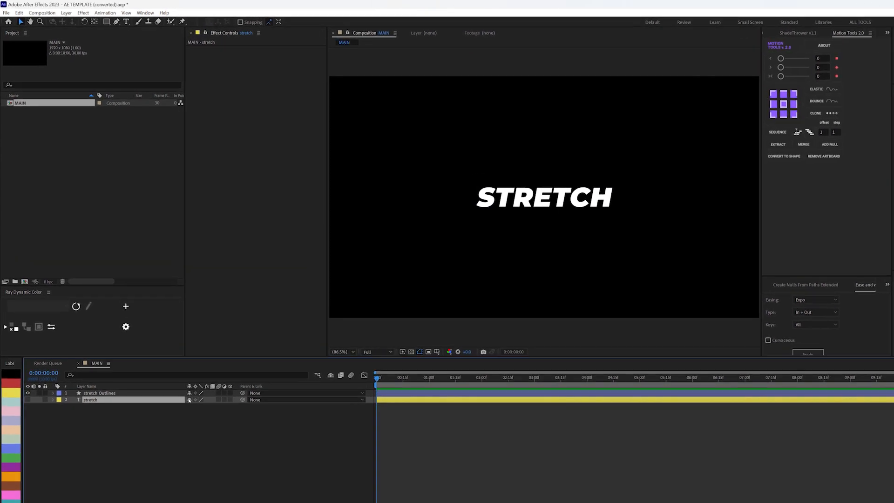
{"action": "left_click", "coordinate": [356, 404]}
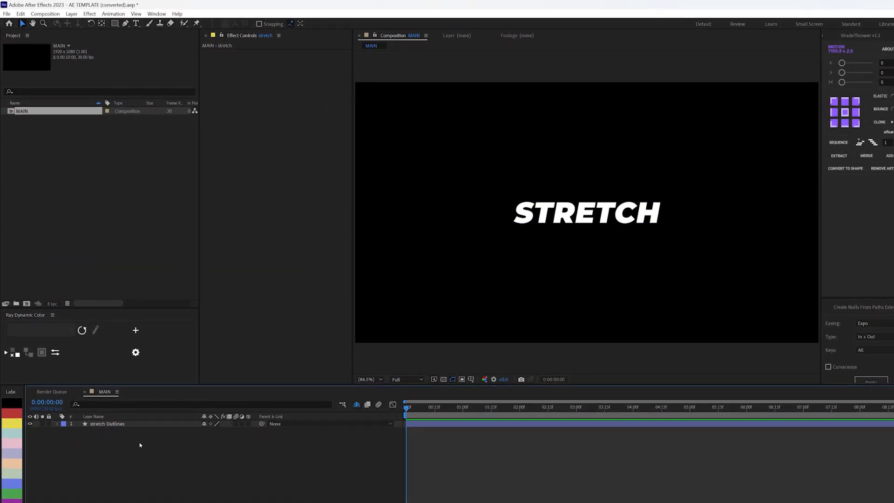
Step: Expand the contents of the stretch Outlines layer and examine the letter groups s, e and h
{"action": "left_click", "coordinate": [57, 424]}
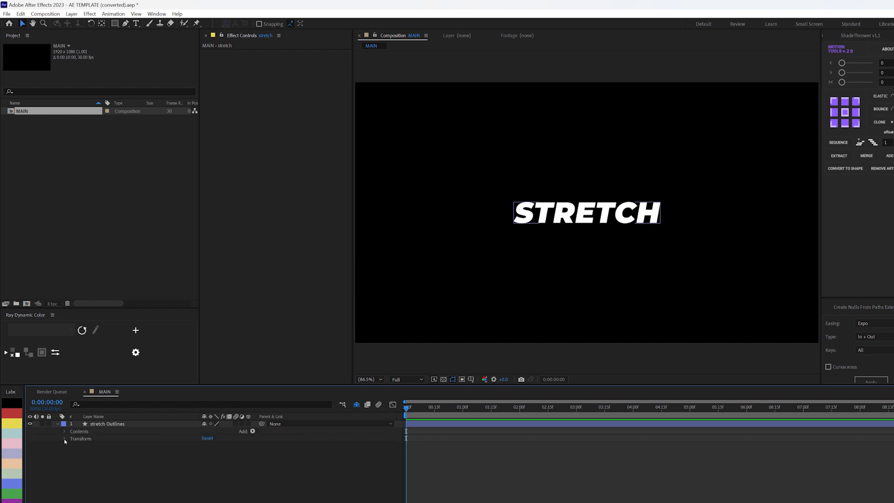
{"action": "left_click", "coordinate": [64, 431]}
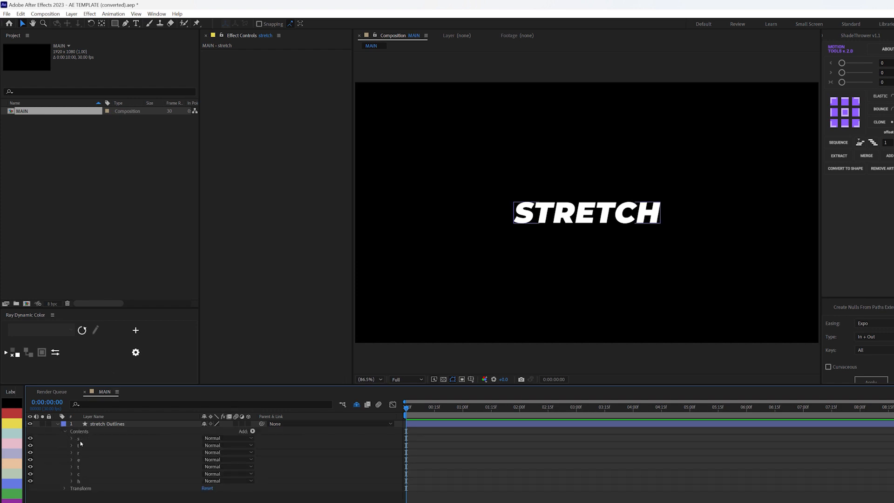
{"action": "left_click", "coordinate": [83, 438]}
{"action": "left_click", "coordinate": [82, 460]}
{"action": "left_click", "coordinate": [81, 481]}
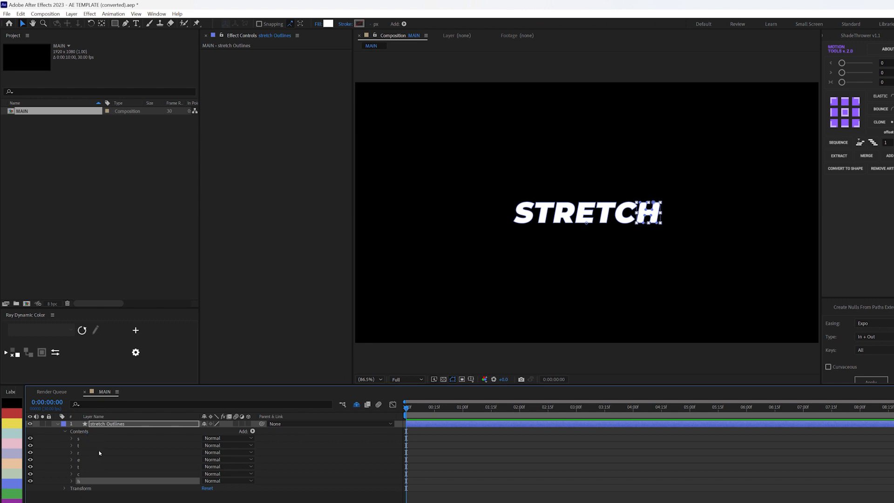
Step: Extract the letter groups s, t, r, e, t and c from the stretch Outlines layer into separate layers with Motion Tools
{"action": "left_click", "coordinate": [101, 425]}
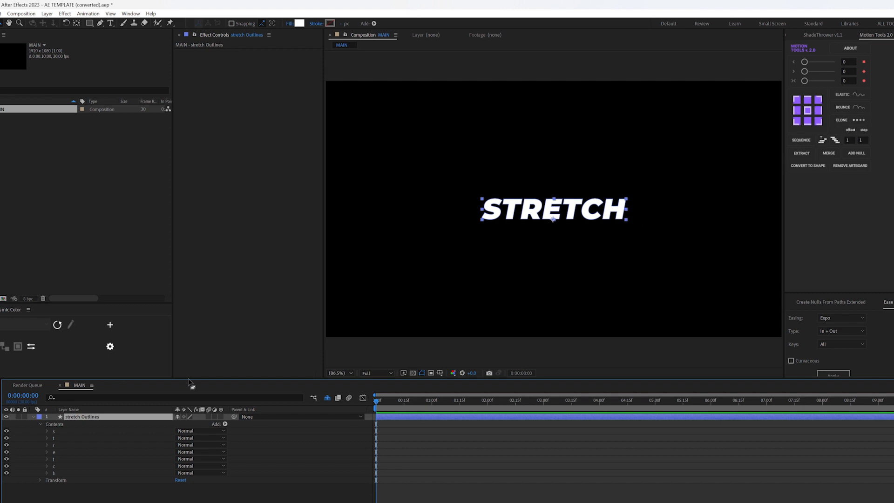
{"action": "left_click", "coordinate": [56, 433]}
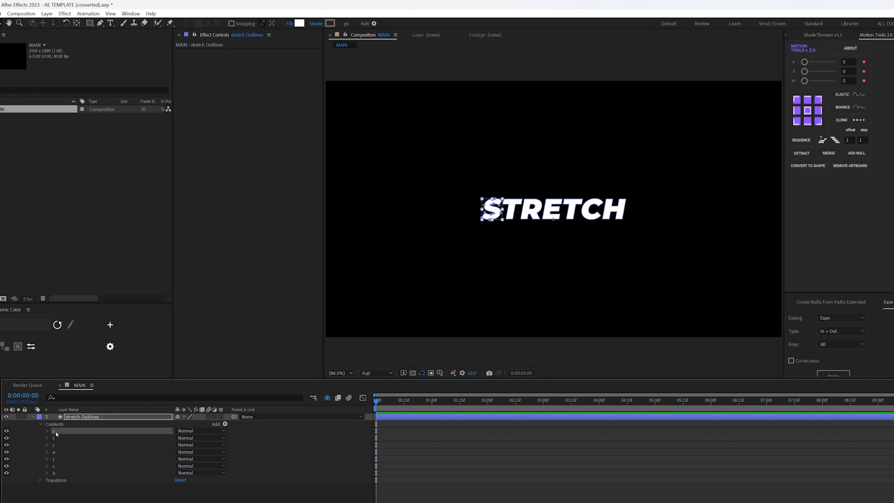
{"action": "left_click", "coordinate": [57, 467], "text": "shift"}
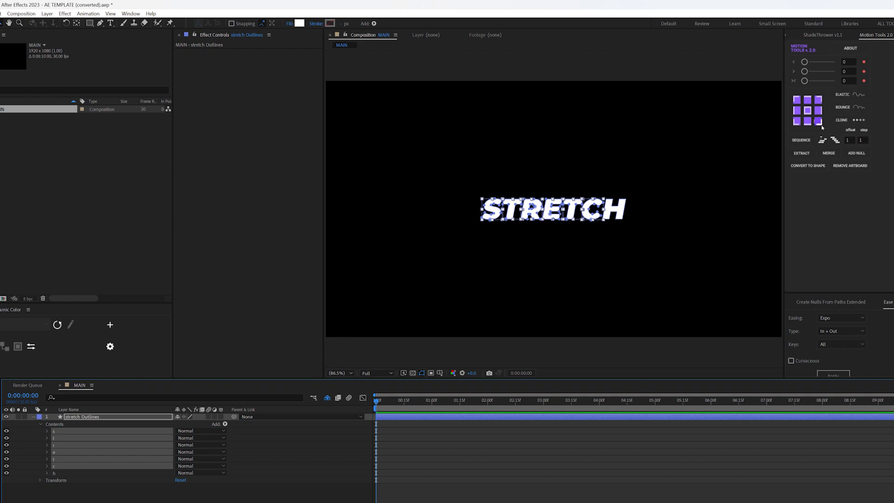
{"action": "left_click", "coordinate": [807, 153]}
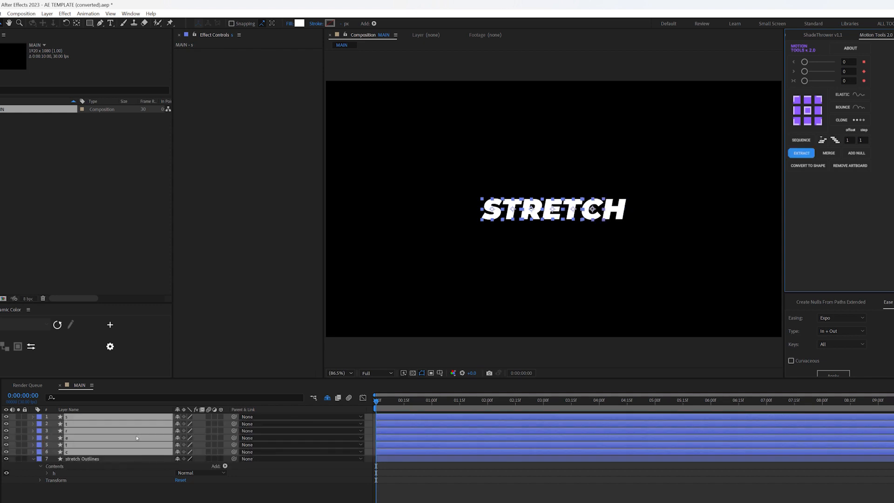
Step: Rename the stretch Outlines layer as h
{"action": "left_click", "coordinate": [70, 460]}
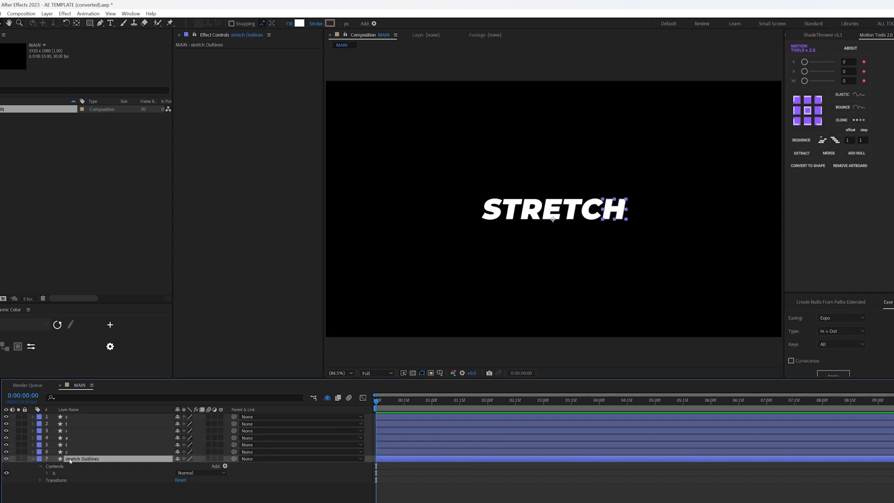
{"action": "key", "text": "Return"}
{"action": "type", "text": "h"}
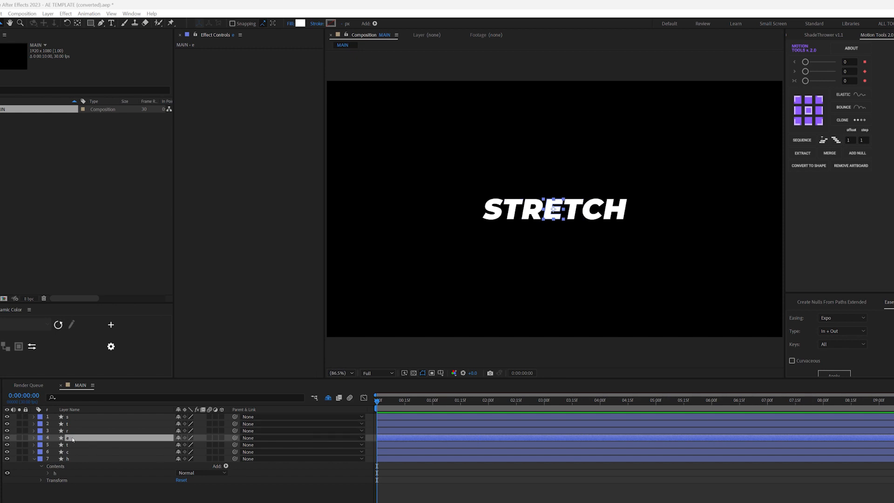
Step: Hide every letter layer except e and give the e layer a yellow label
{"action": "left_click_drag", "start_coordinate": [7, 445], "coordinate": [28, 456]}
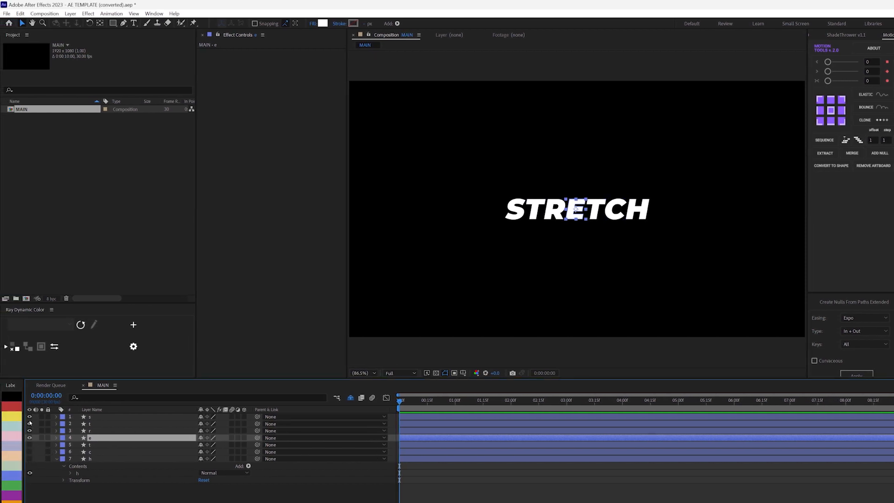
{"action": "left_click_drag", "start_coordinate": [30, 416], "coordinate": [30, 431]}
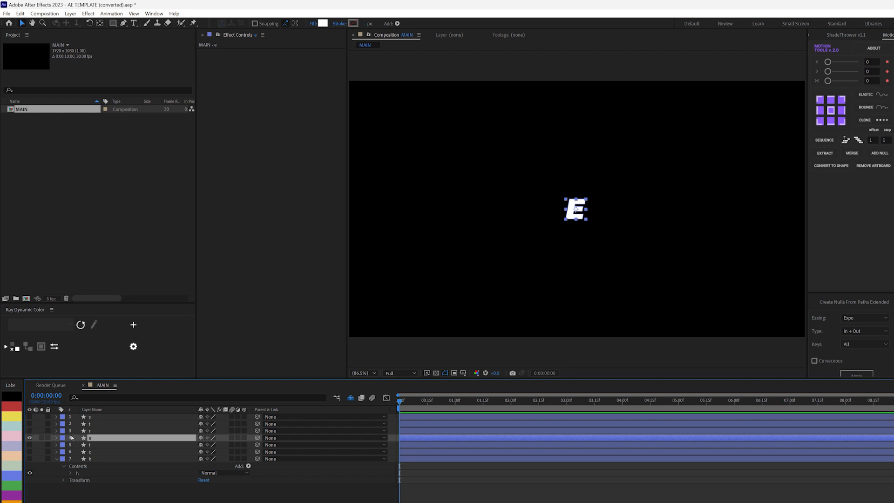
{"action": "left_click", "coordinate": [13, 421]}
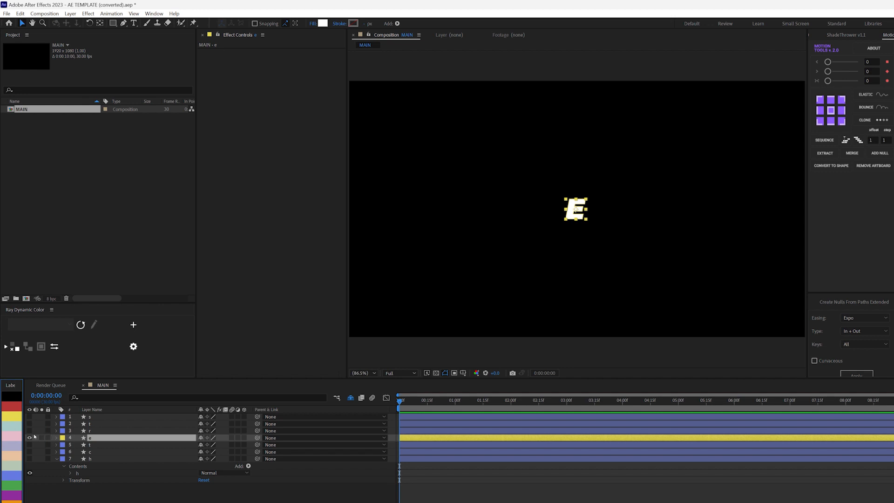
{"action": "left_click", "coordinate": [63, 431]}
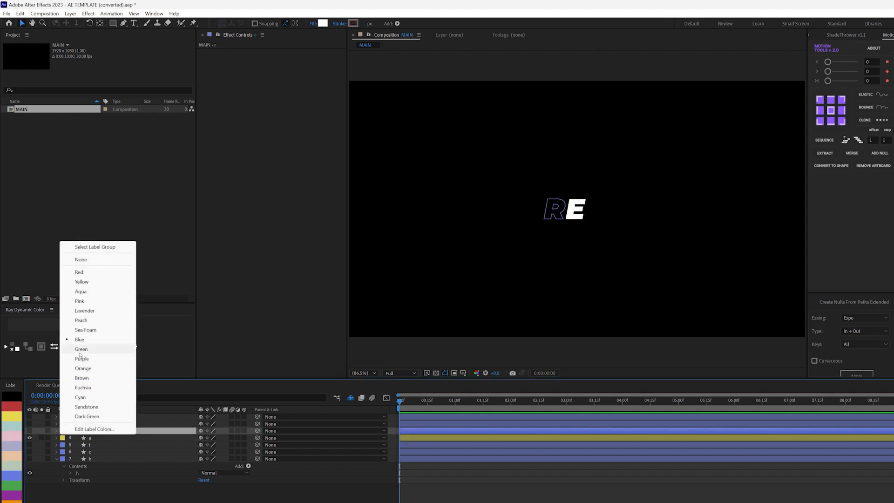
{"action": "left_click", "coordinate": [87, 283]}
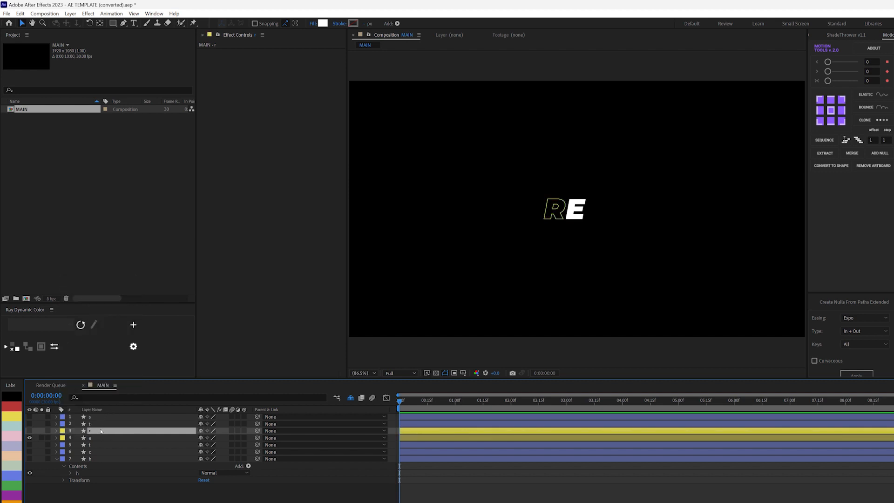
{"action": "key", "text": "ctrl+z"}
{"action": "left_click", "coordinate": [110, 490]}
Step: Reveal the e layer's properties and set a Path keyframe for the letter at 0:00:01:00
{"action": "left_click", "coordinate": [111, 437]}
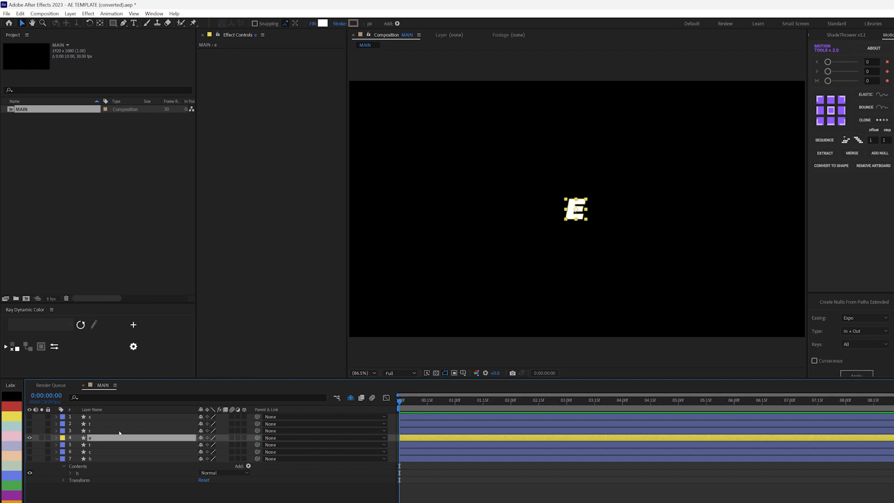
{"action": "key", "text": "u"}
{"action": "key", "text": "u"}
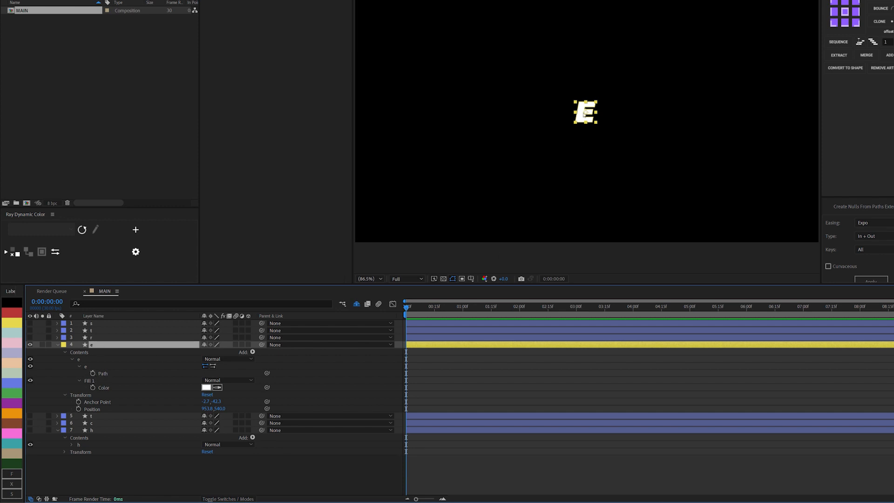
{"action": "scroll", "coordinate": [584, 113], "scroll_direction": "up", "scroll_amount": 2}
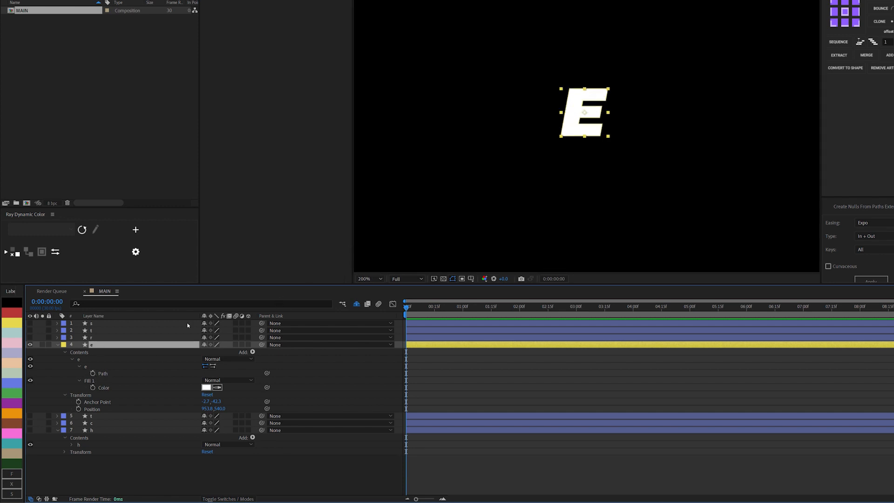
{"action": "left_click", "coordinate": [103, 374]}
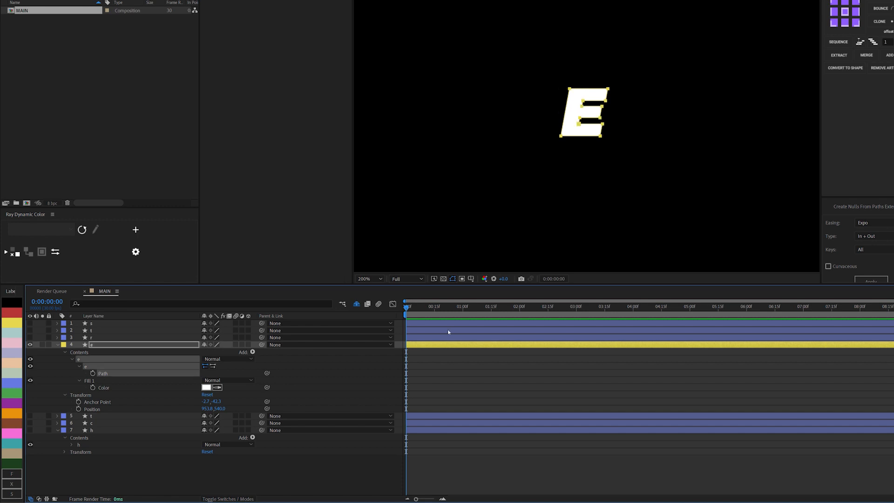
{"action": "left_click", "coordinate": [463, 307]}
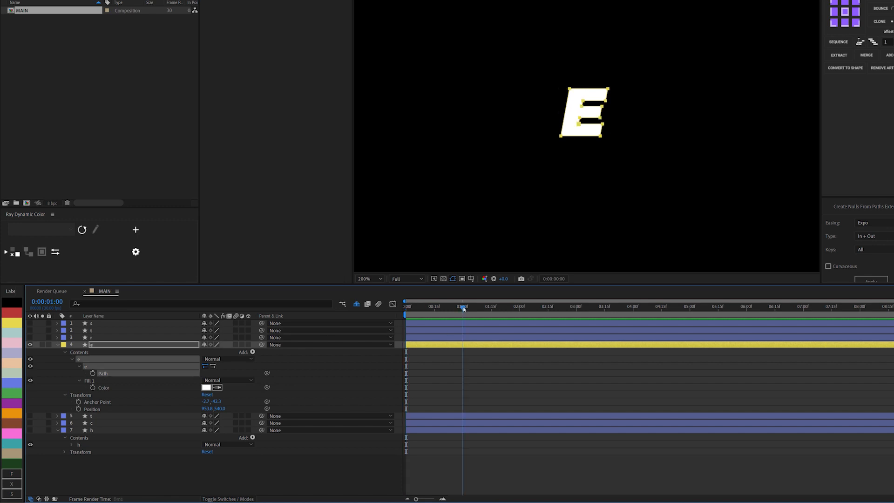
{"action": "left_click", "coordinate": [93, 373]}
Step: At 0:00:00:00, stretch the E's left-side path points horizontally until they sit just outside the composition's left edge
{"action": "left_click_drag", "start_coordinate": [465, 305], "coordinate": [393, 305]}
{"action": "left_click_drag", "start_coordinate": [533, 61], "coordinate": [589, 155]}
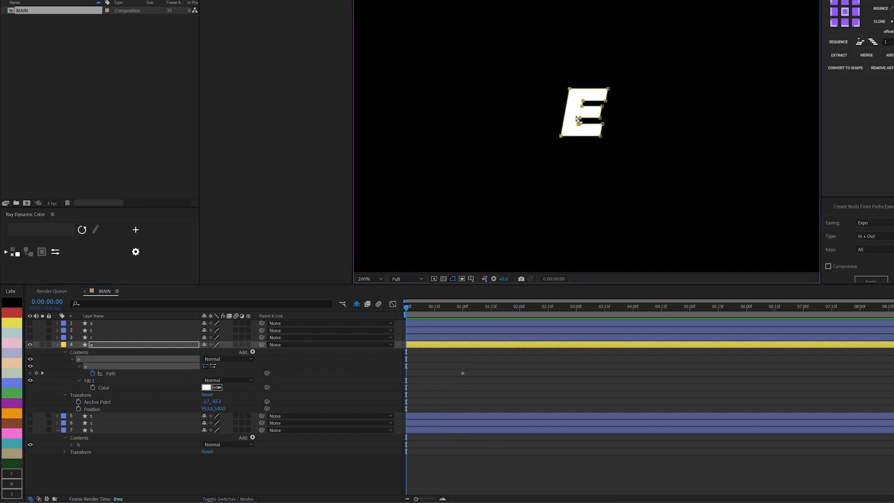
{"action": "key", "text": "comma"}
{"action": "key", "text": "comma"}
{"action": "key", "text": "period"}
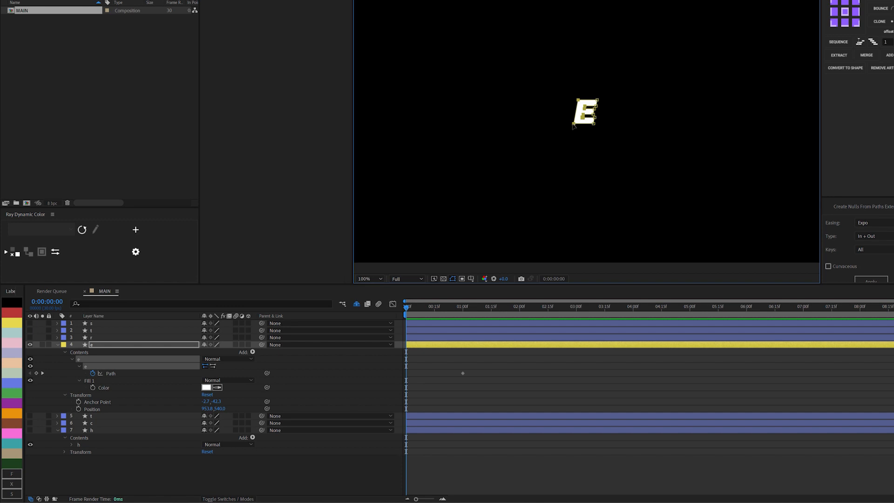
{"action": "left_click_drag", "start_coordinate": [573, 126], "coordinate": [303, 117]}
{"action": "key", "text": "comma"}
{"action": "key", "text": "comma"}
{"action": "key", "text": "comma"}
{"action": "key", "text": "comma"}
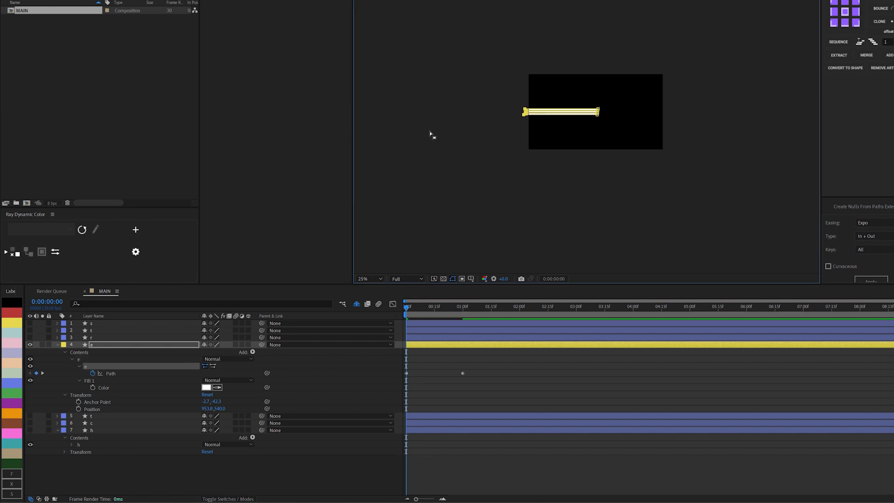
{"action": "key", "text": "period"}
{"action": "key", "text": "period"}
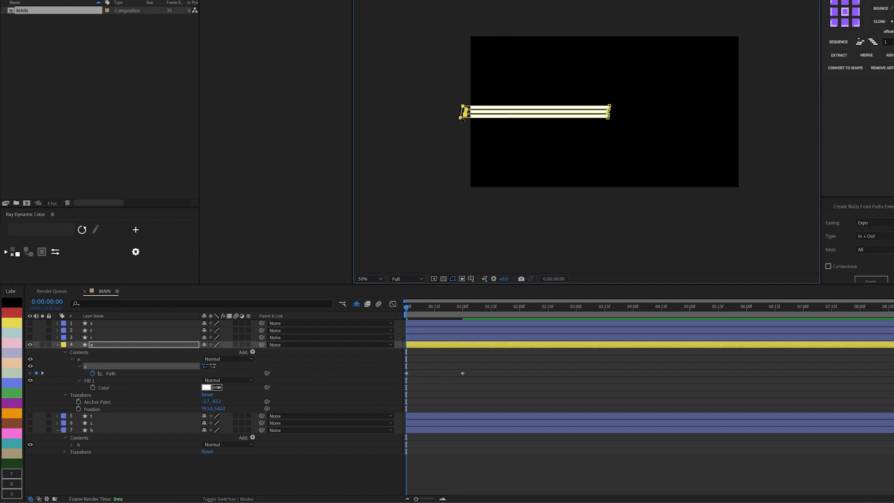
{"action": "left_click_drag", "start_coordinate": [461, 118], "coordinate": [464, 118]}
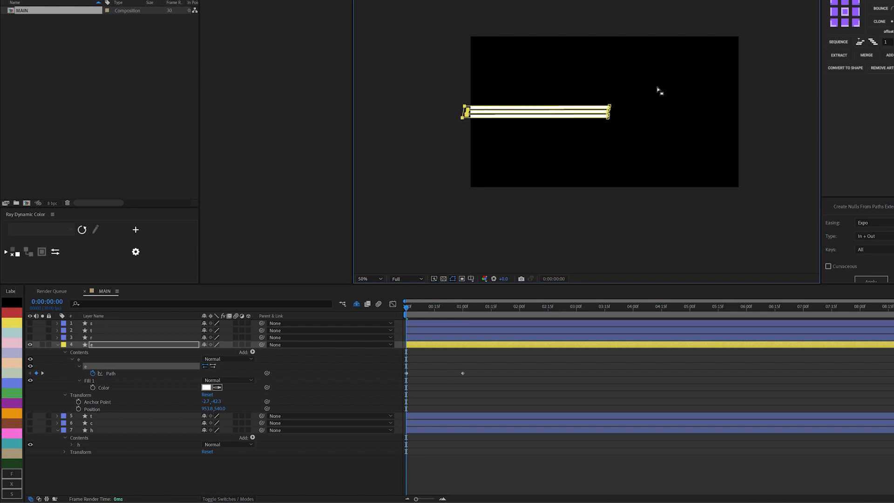
Step: Stretch the E's right-side path points just past the composition's right edge and preview the animation up to 0:00:01:00
{"action": "mouse_move", "coordinate": [659, 84]}
{"action": "left_mouse_down"}
{"action": "mouse_move", "coordinate": [594, 138]}
{"action": "mouse_move", "coordinate": [640, 116]}
{"action": "mouse_move", "coordinate": [746, 115]}
{"action": "left_mouse_up"}
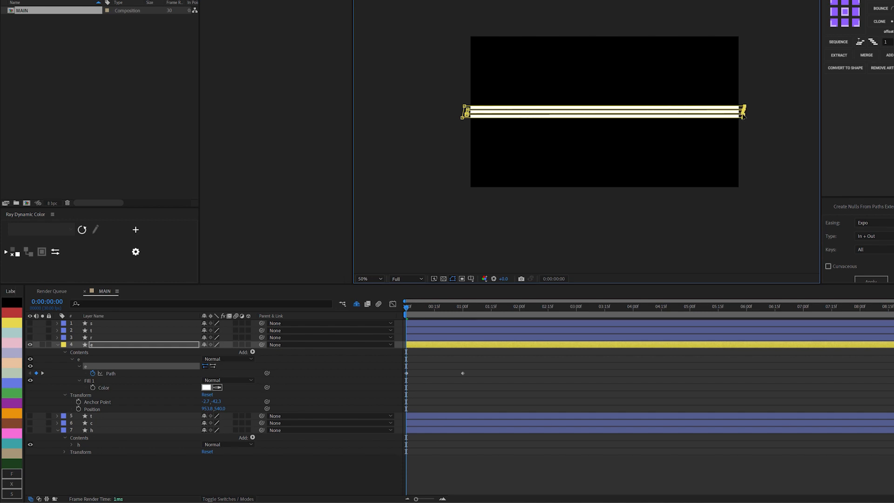
{"action": "left_click", "coordinate": [412, 307]}
{"action": "left_click_drag", "start_coordinate": [413, 307], "coordinate": [463, 307]}
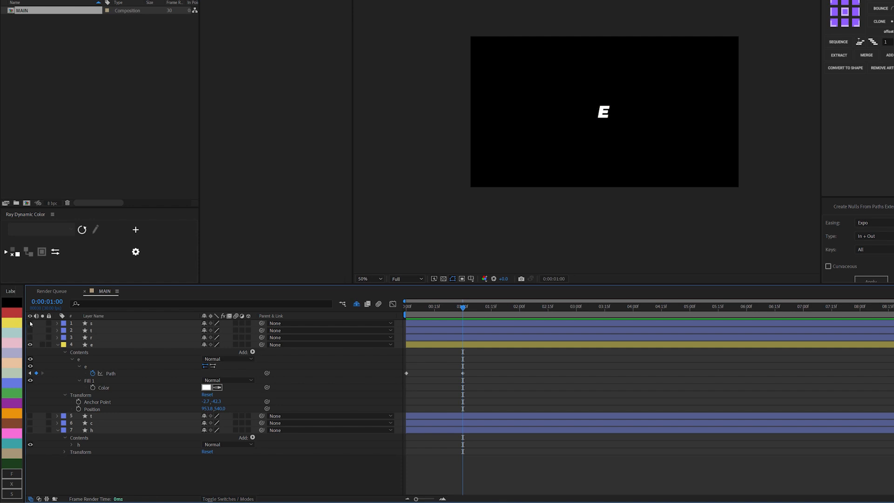
Step: Make the other letter layers visible and check the full word at 0:00:01:00
{"action": "left_click_drag", "start_coordinate": [31, 323], "coordinate": [30, 430]}
{"action": "mouse_move", "coordinate": [465, 307]}
{"action": "left_mouse_down"}
{"action": "mouse_move", "coordinate": [409, 308]}
{"action": "mouse_move", "coordinate": [464, 314]}
{"action": "left_mouse_up"}
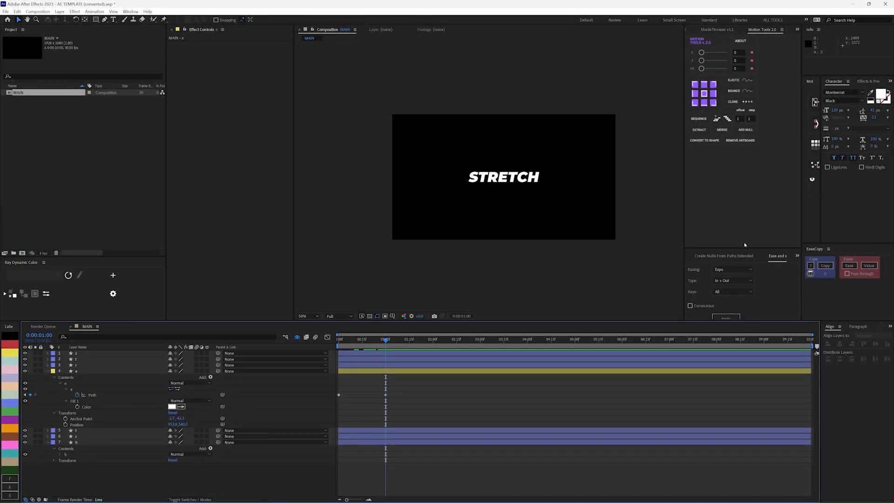
Step: Bring up the Create Nulls From Paths Extended script and look through the list of available script panels
{"action": "left_click", "coordinate": [724, 257]}
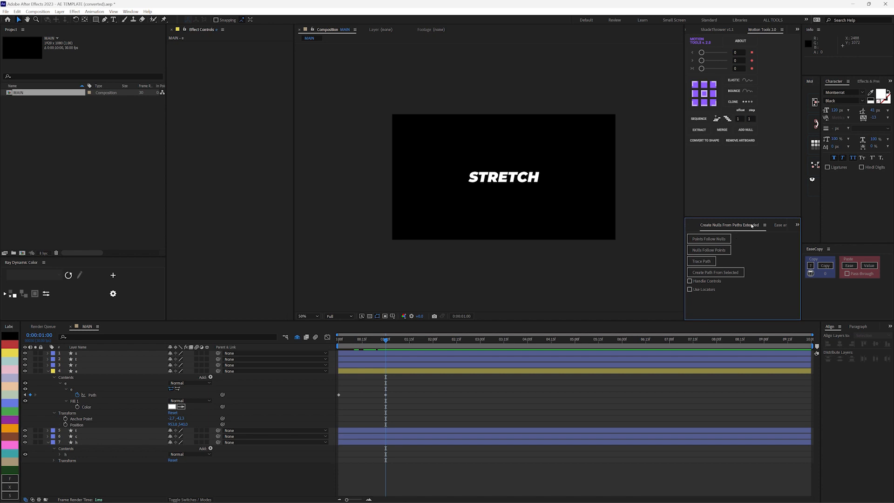
{"action": "left_click", "coordinate": [680, 248]}
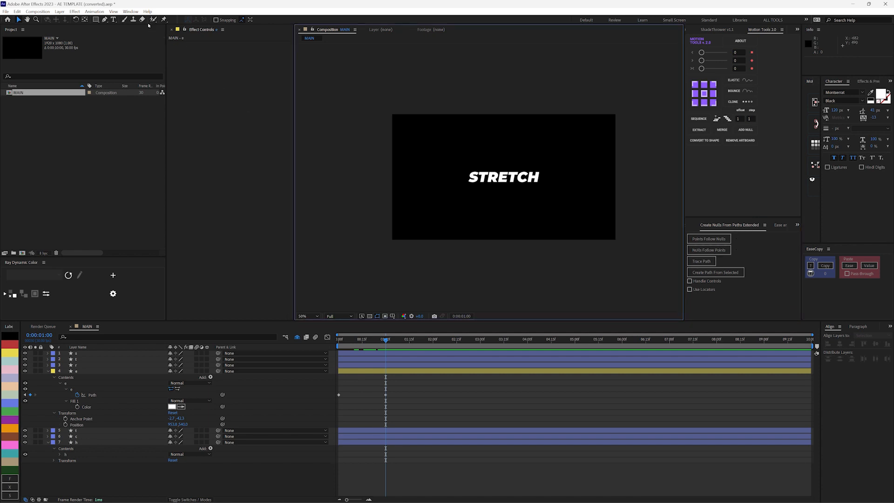
{"action": "left_click", "coordinate": [130, 11]}
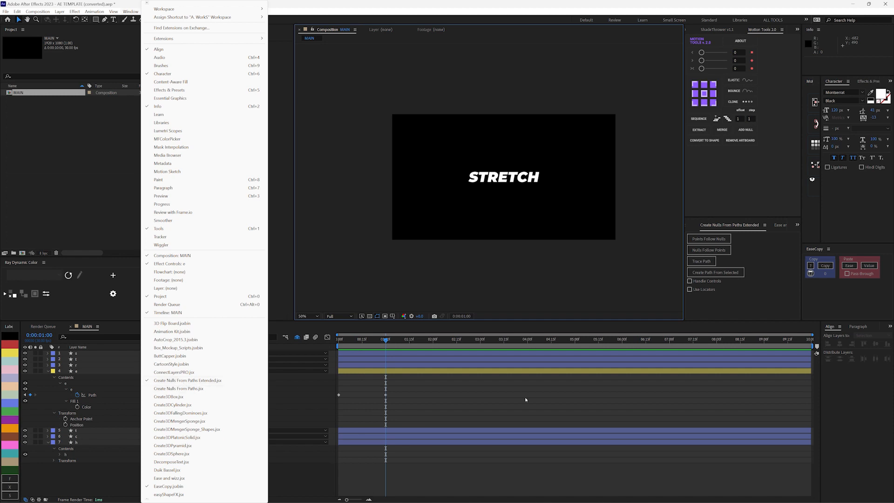
{"action": "left_click", "coordinate": [573, 404]}
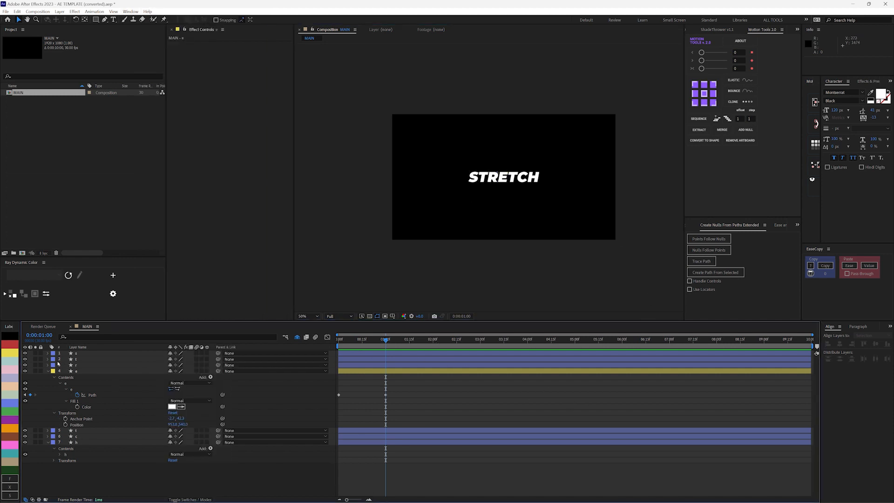
Step: Hide all letters except e and create nulls that follow the points of its Path using Nulls Follow Points
{"action": "left_click_drag", "start_coordinate": [25, 355], "coordinate": [25, 448]}
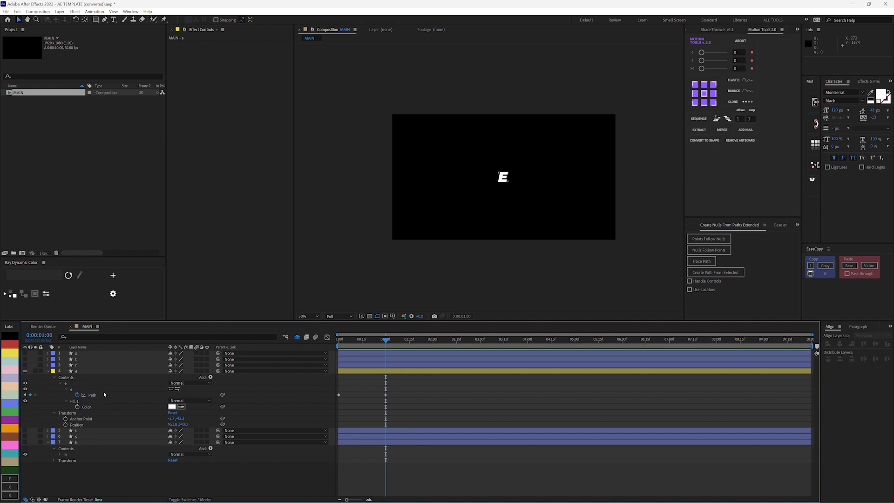
{"action": "scroll", "coordinate": [494, 185], "scroll_direction": "up", "scroll_amount": 1}
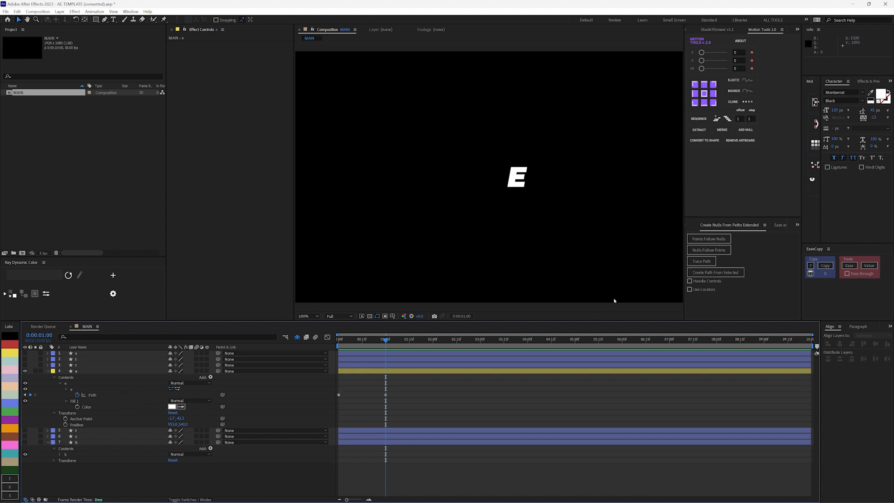
{"action": "left_click", "coordinate": [96, 396]}
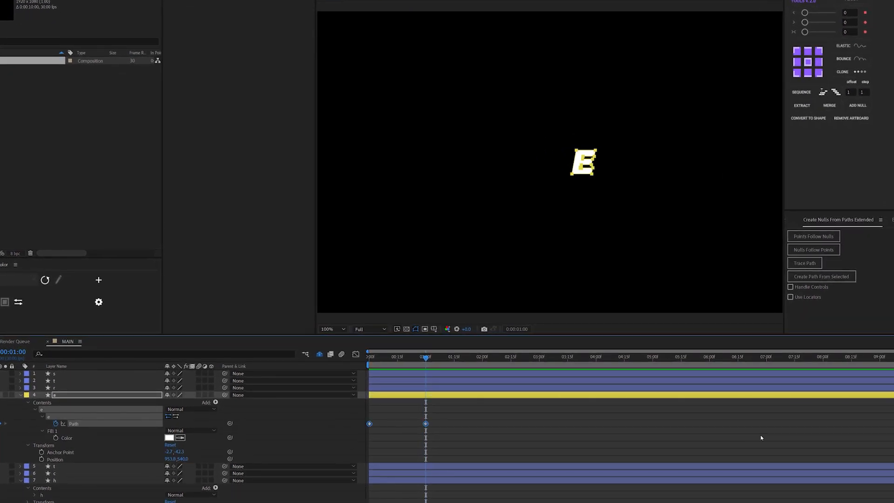
{"action": "left_click", "coordinate": [813, 250]}
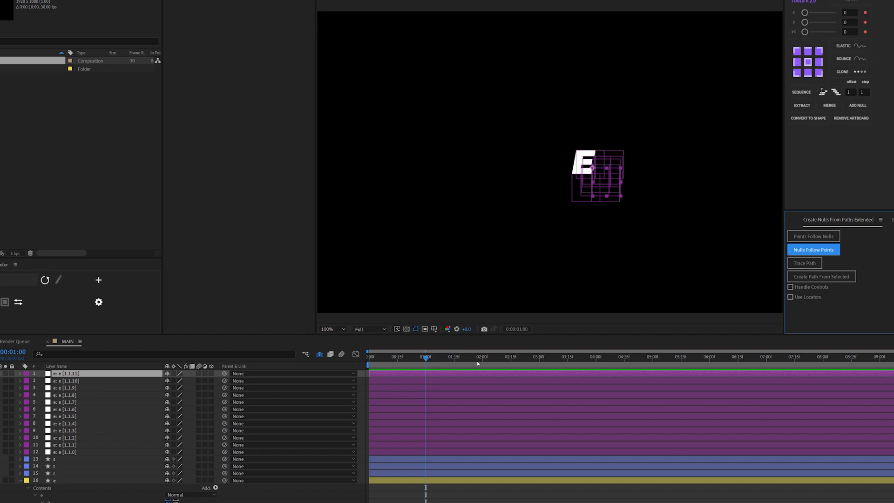
Step: Go to 0:00:00:19 and examine the nulls attached to both ends of the stretched E
{"action": "mouse_move", "coordinate": [412, 361]}
{"action": "left_mouse_down"}
{"action": "mouse_move", "coordinate": [393, 361]}
{"action": "mouse_move", "coordinate": [432, 362]}
{"action": "mouse_move", "coordinate": [408, 365]}
{"action": "mouse_move", "coordinate": [426, 368]}
{"action": "left_mouse_up"}
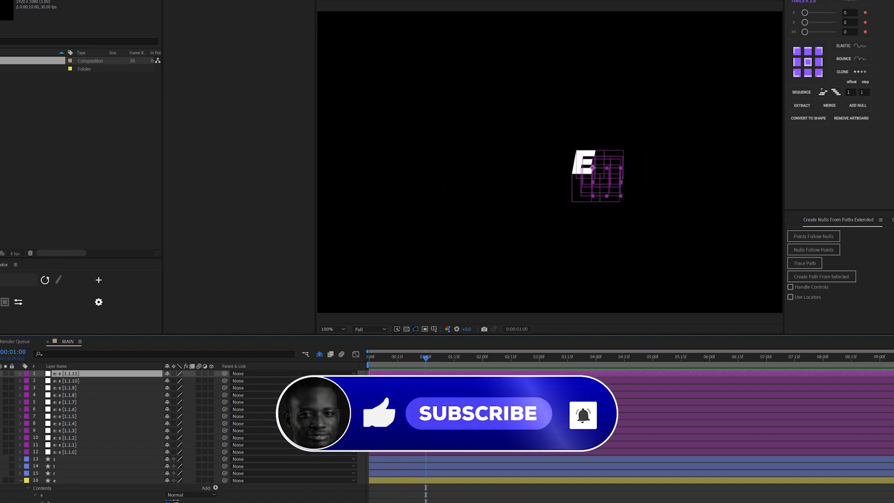
{"action": "left_click", "coordinate": [416, 359]}
{"action": "left_click", "coordinate": [405, 358]}
{"action": "key", "text": "period"}
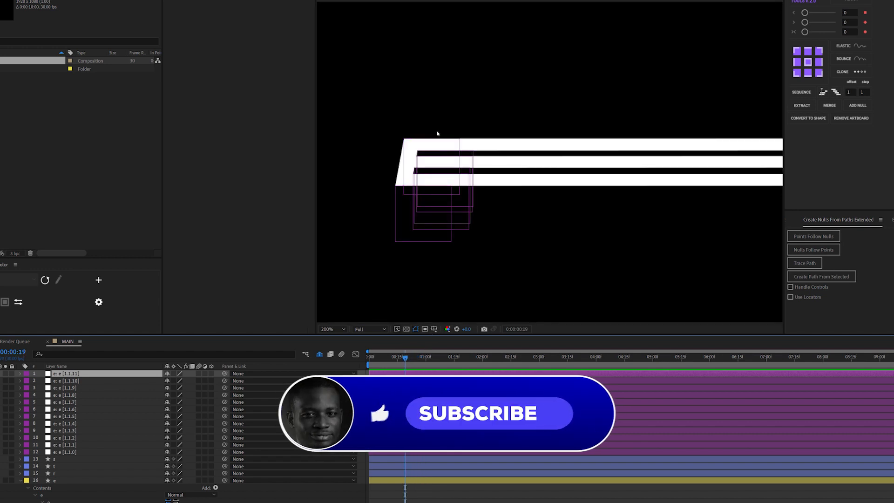
{"action": "key", "text": "comma"}
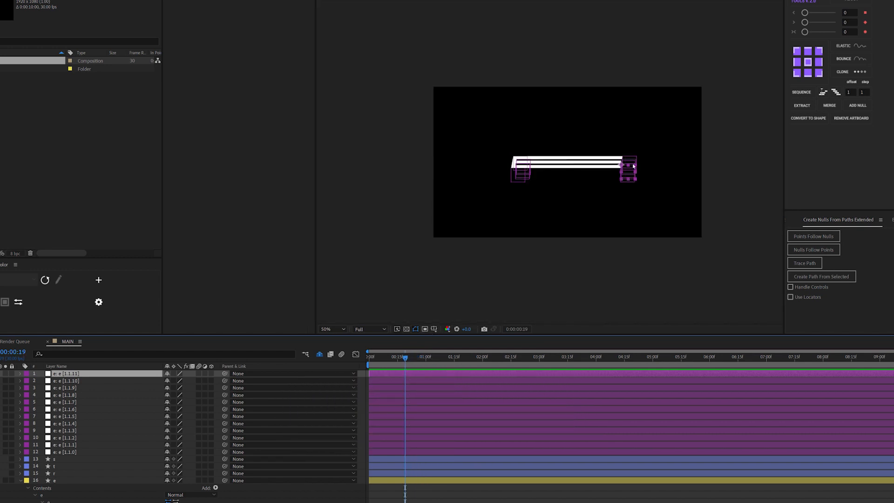
Step: Check which points of the E the uppermost nulls follow, and delete nulls e: e [1.1.11] and e: e [1.1.10]
{"action": "left_click", "coordinate": [380, 382], "text": "shift"}
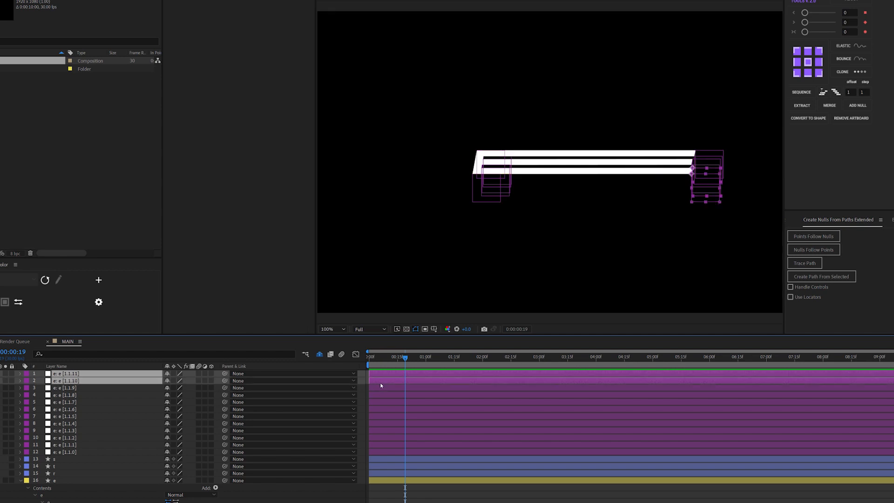
{"action": "left_click", "coordinate": [385, 391], "text": "shift"}
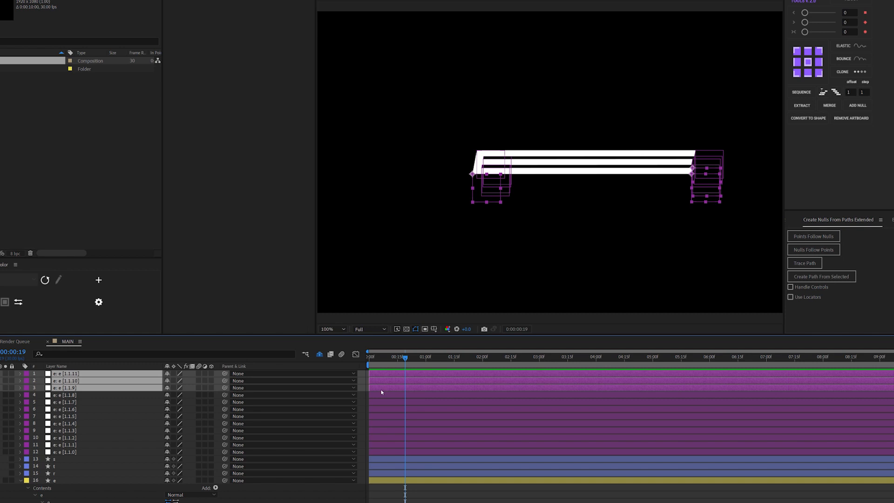
{"action": "left_click", "coordinate": [384, 397]}
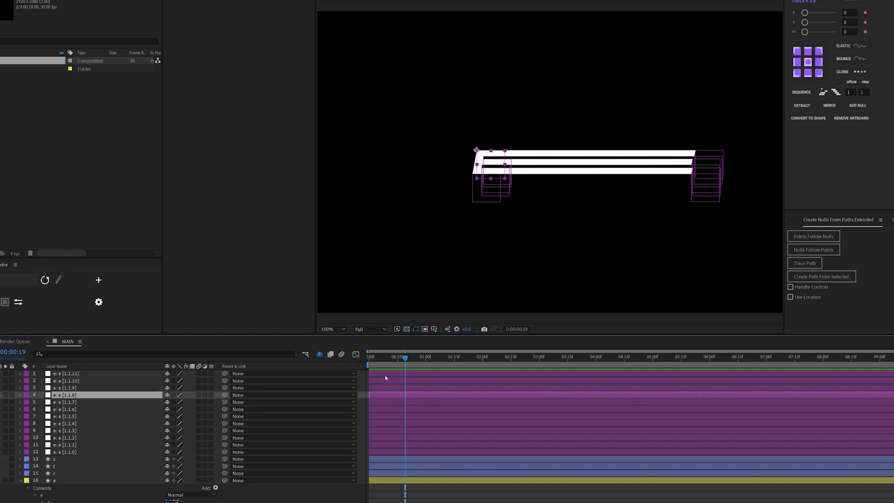
{"action": "left_click", "coordinate": [385, 374]}
{"action": "left_click", "coordinate": [384, 382], "text": "shift"}
{"action": "key", "text": "Delete"}
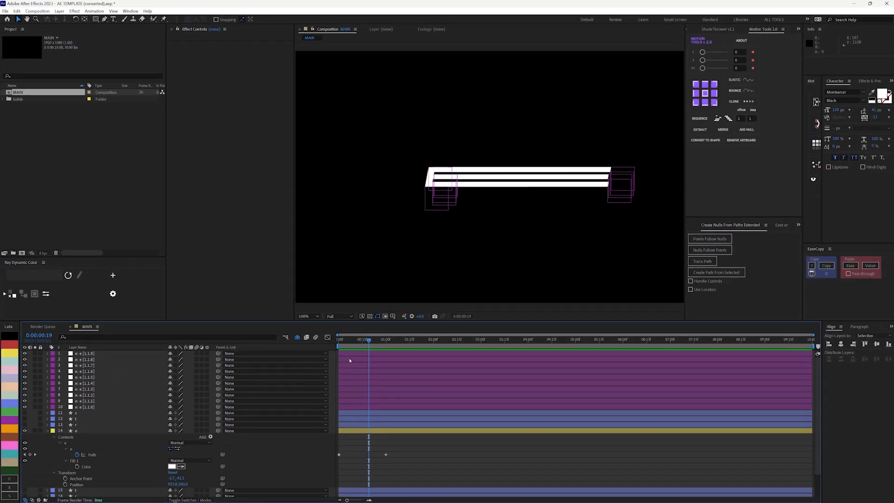
Step: Delete the remaining surplus point nulls, keeping only e: e [1.1.2] and e: e [1.1.0]
{"action": "left_click", "coordinate": [372, 368]}
{"action": "key", "text": "Delete"}
{"action": "left_click", "coordinate": [372, 369]}
{"action": "key", "text": "Delete"}
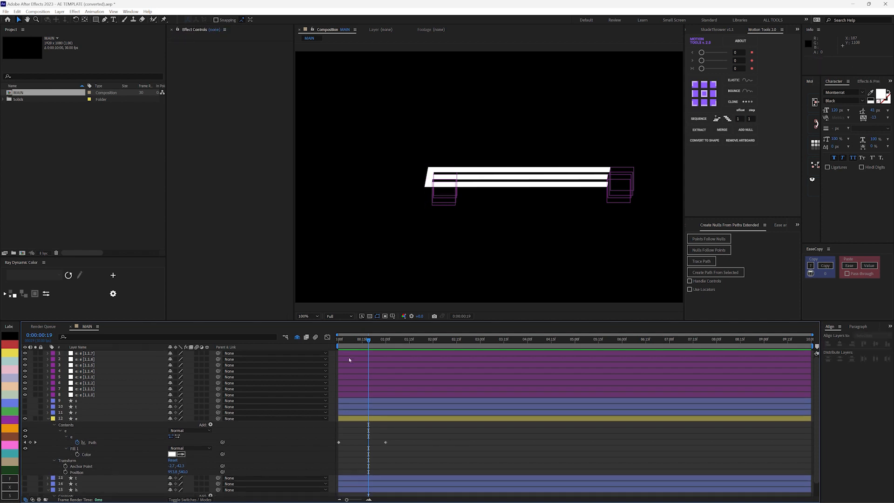
{"action": "left_click", "coordinate": [349, 354]}
{"action": "key", "text": "Delete"}
{"action": "left_click", "coordinate": [350, 355]}
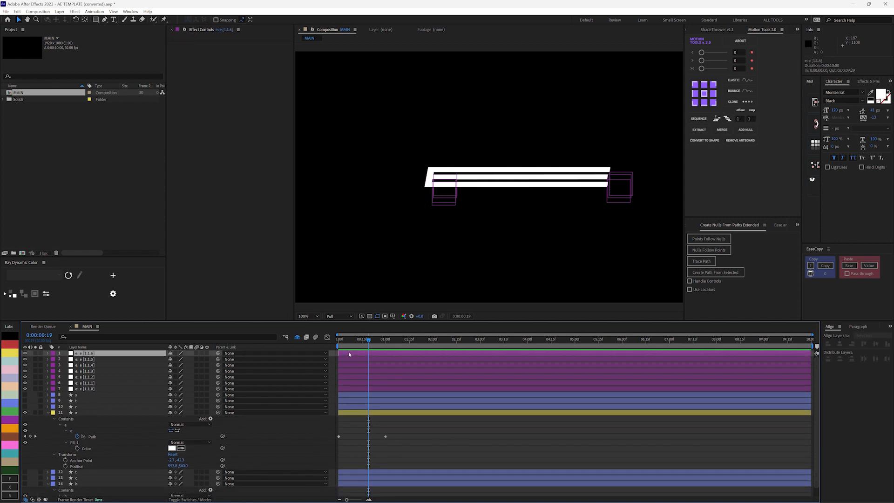
{"action": "key", "text": "Delete"}
{"action": "double_click", "coordinate": [349, 354]}
{"action": "left_click", "coordinate": [334, 30]}
{"action": "key", "text": "Delete"}
{"action": "left_click", "coordinate": [357, 354]}
{"action": "key", "text": "Delete"}
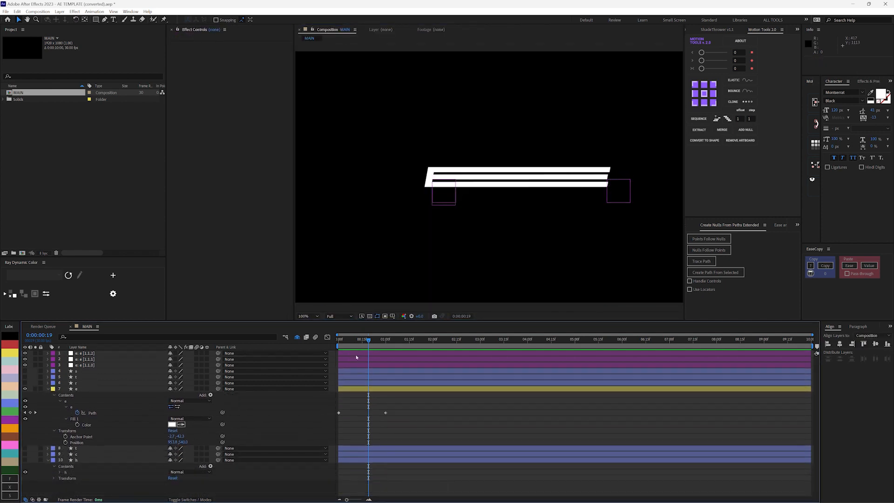
{"action": "left_click", "coordinate": [357, 358]}
{"action": "key", "text": "Delete"}
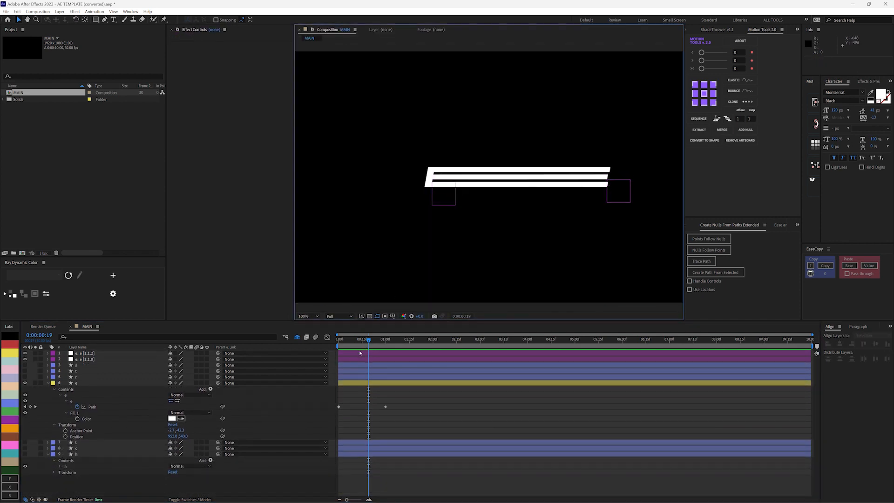
Step: Go to 0:00:01:00 and rename the null e: e [1.1.0] as Left nul
{"action": "left_click", "coordinate": [87, 354]}
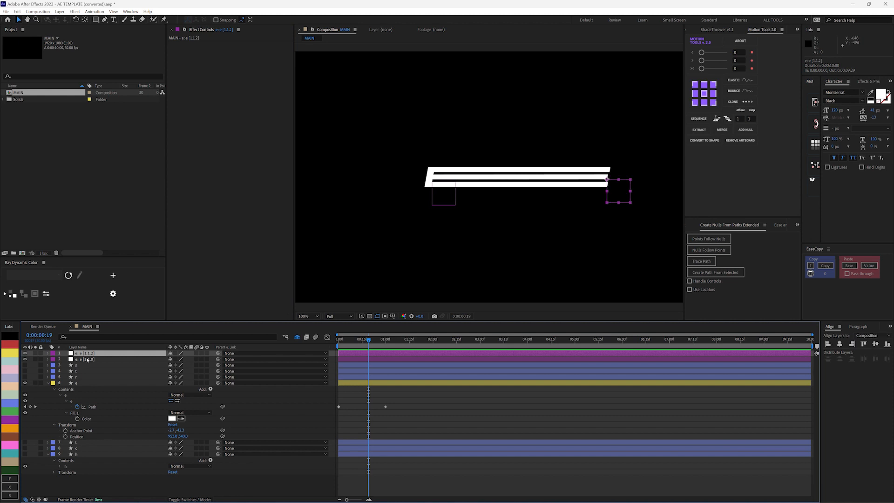
{"action": "left_click", "coordinate": [87, 359]}
{"action": "key", "text": "k"}
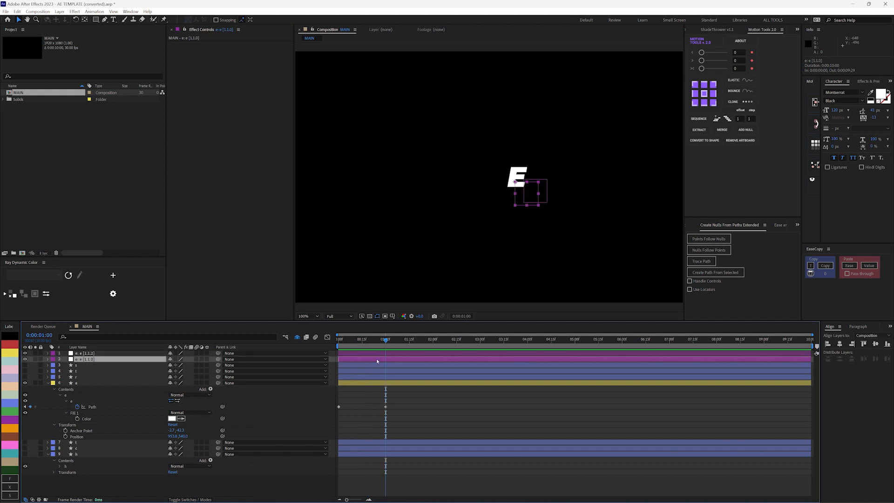
{"action": "key", "text": "Return"}
{"action": "type", "text": "Left"}
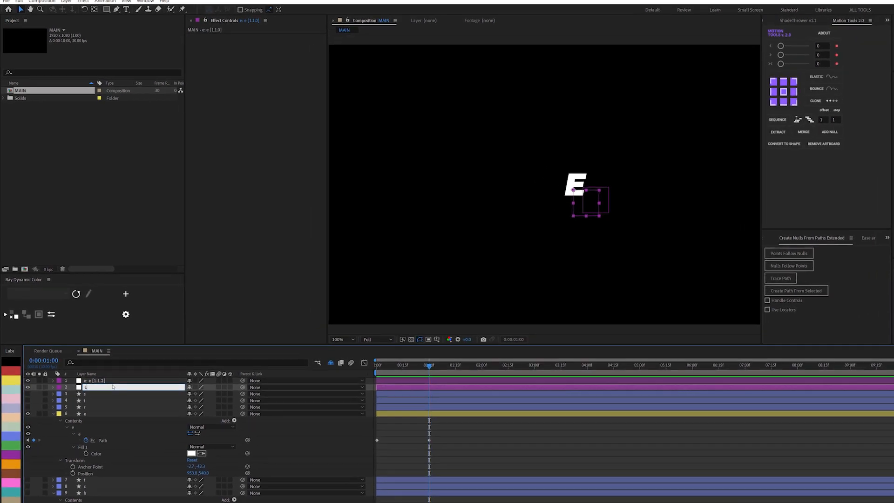
{"action": "type", "text": " nul"}
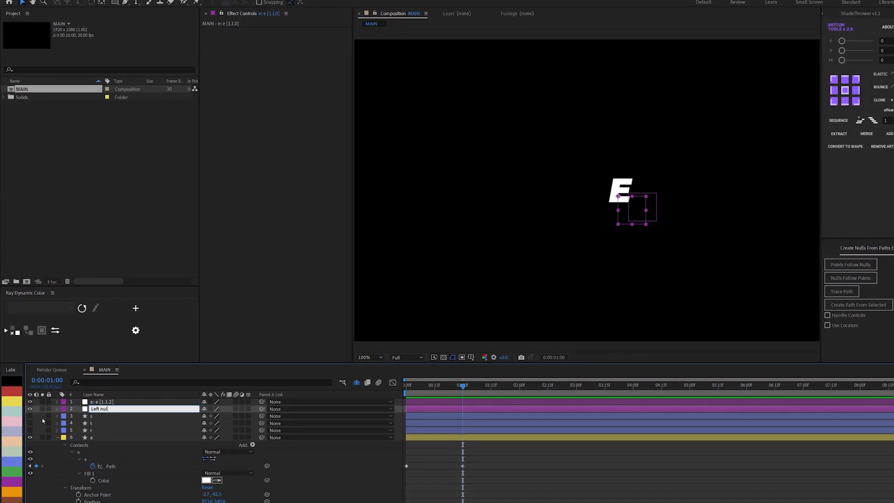
{"action": "key", "text": "Return"}
Step: Rename the null e: e [1.1.2] as Right nul
{"action": "left_click", "coordinate": [107, 402]}
{"action": "key", "text": "Return"}
{"action": "type", "text": "Right"}
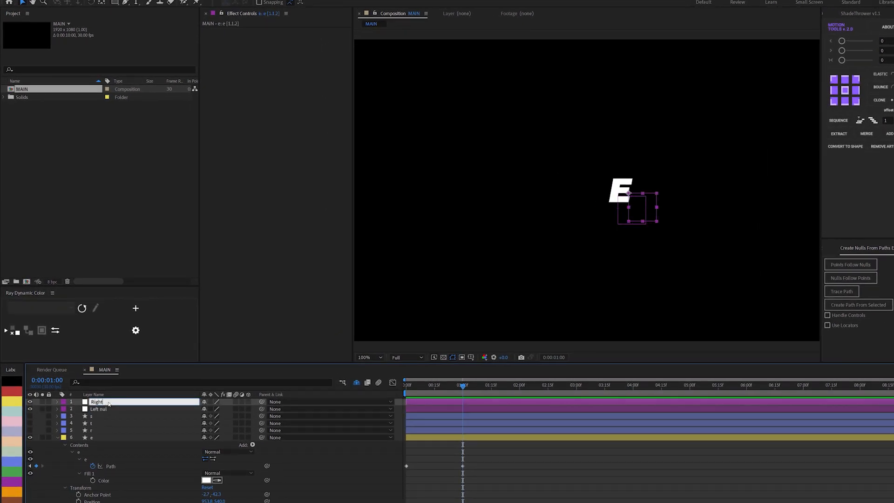
{"action": "type", "text": " nul"}
{"action": "key", "text": "Return"}
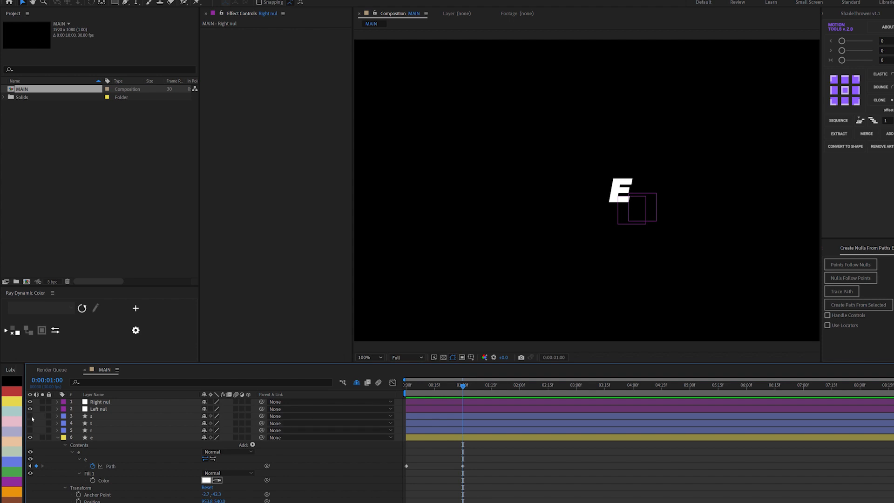
Step: Make layer s and the t, c and h layers after the E visible, and parent t, c and h to Right nul
{"action": "left_click_drag", "start_coordinate": [31, 415], "coordinate": [30, 431]}
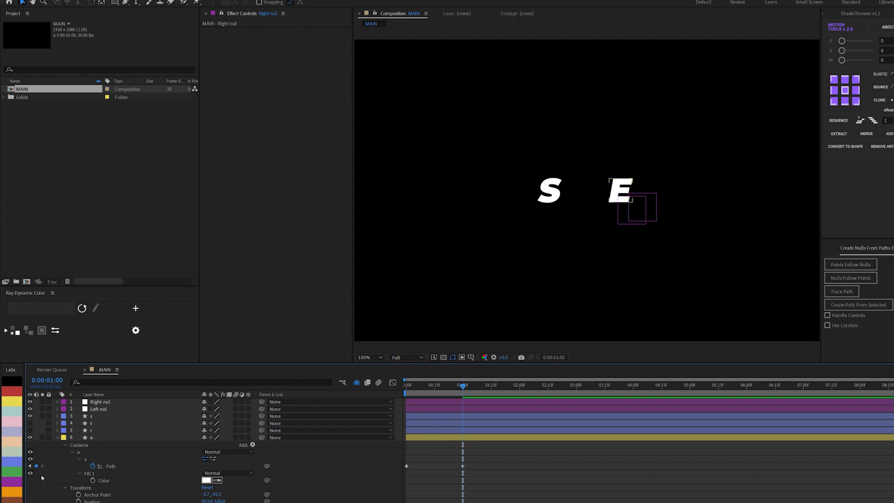
{"action": "left_click", "coordinate": [57, 437]}
{"action": "left_click_drag", "start_coordinate": [31, 444], "coordinate": [31, 459]}
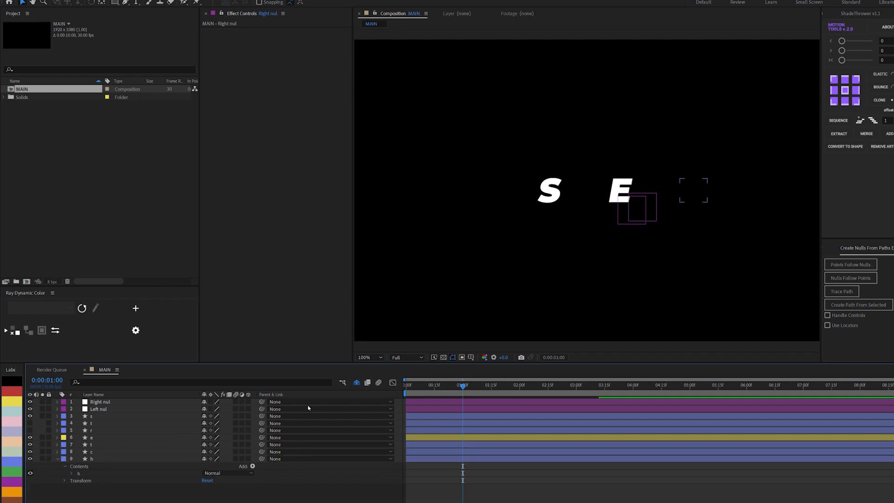
{"action": "left_click", "coordinate": [93, 459]}
{"action": "left_click", "coordinate": [93, 445], "text": "shift"}
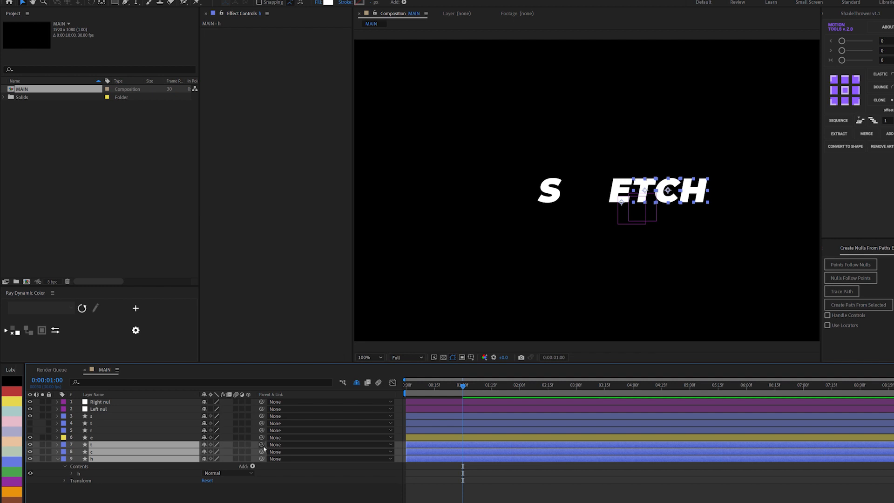
{"action": "left_click_drag", "start_coordinate": [262, 445], "coordinate": [134, 405]}
Step: Make the t and r layers before the E visible, and parent s, t and r to Left nul
{"action": "left_click_drag", "start_coordinate": [33, 423], "coordinate": [36, 433]}
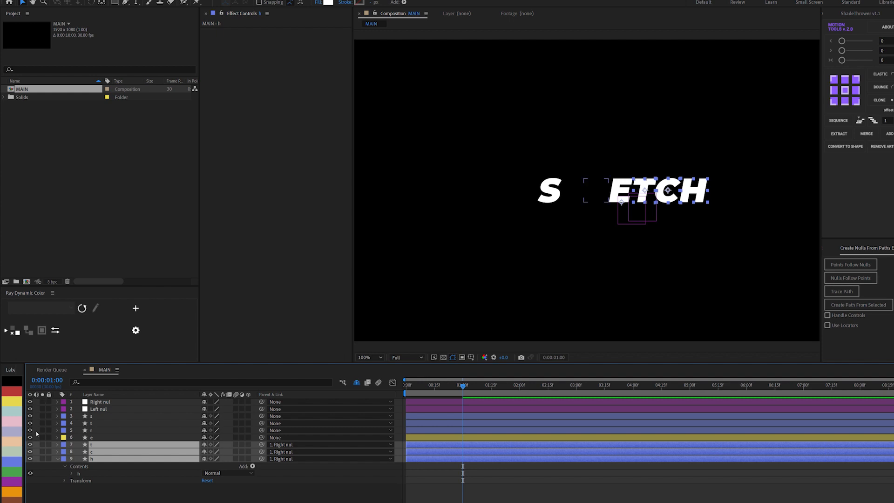
{"action": "left_click", "coordinate": [93, 431]}
{"action": "left_click", "coordinate": [96, 417], "text": "shift"}
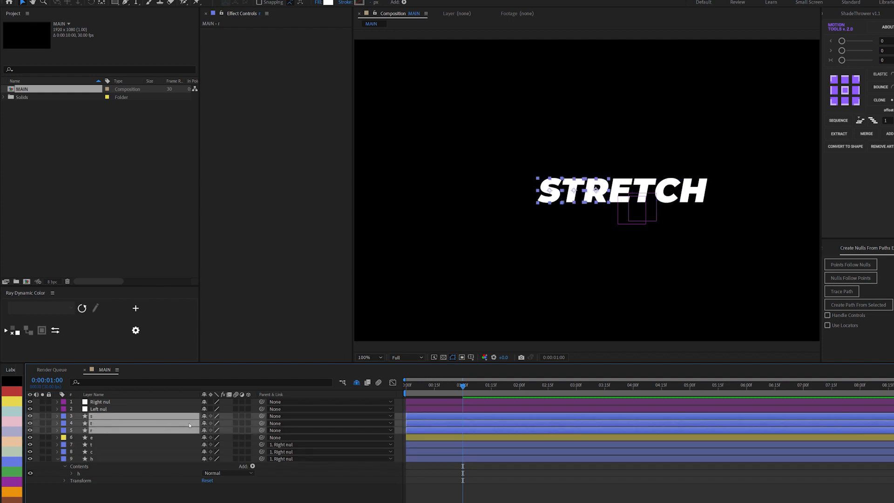
{"action": "left_click_drag", "start_coordinate": [262, 416], "coordinate": [136, 412]}
{"action": "key", "text": "F2"}
{"action": "mouse_move", "coordinate": [471, 383]}
{"action": "left_mouse_down"}
{"action": "mouse_move", "coordinate": [409, 392]}
{"action": "mouse_move", "coordinate": [461, 395]}
{"action": "mouse_move", "coordinate": [462, 388]}
{"action": "left_mouse_up"}
Step: Reveal the animated Path of layer e and apply Easy Ease to both of its keyframes
{"action": "left_click", "coordinate": [113, 438]}
{"action": "key", "text": "u"}
{"action": "left_click", "coordinate": [157, 319]}
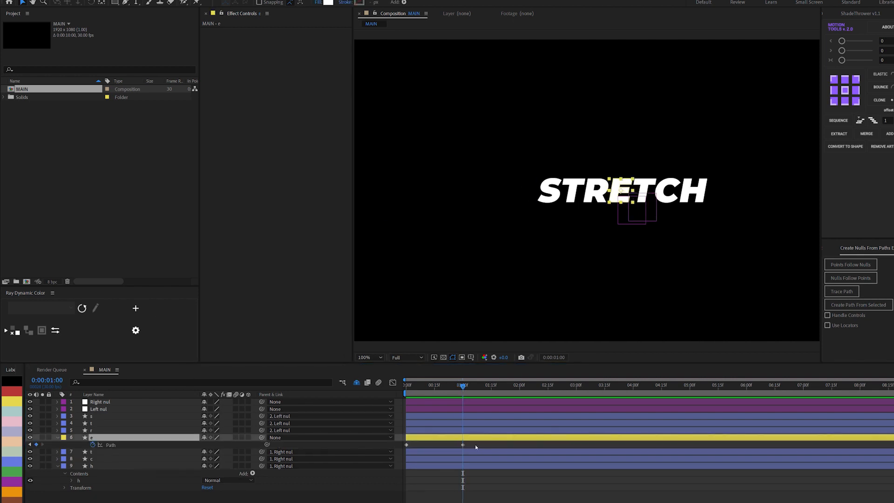
{"action": "left_click_drag", "start_coordinate": [475, 442], "coordinate": [401, 455]}
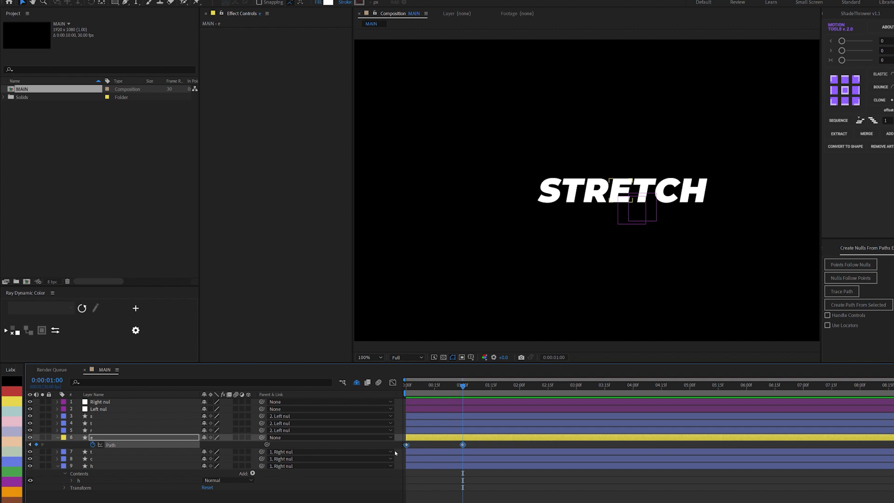
{"action": "right_click", "coordinate": [465, 446]}
{"action": "mouse_move", "coordinate": [509, 493]}
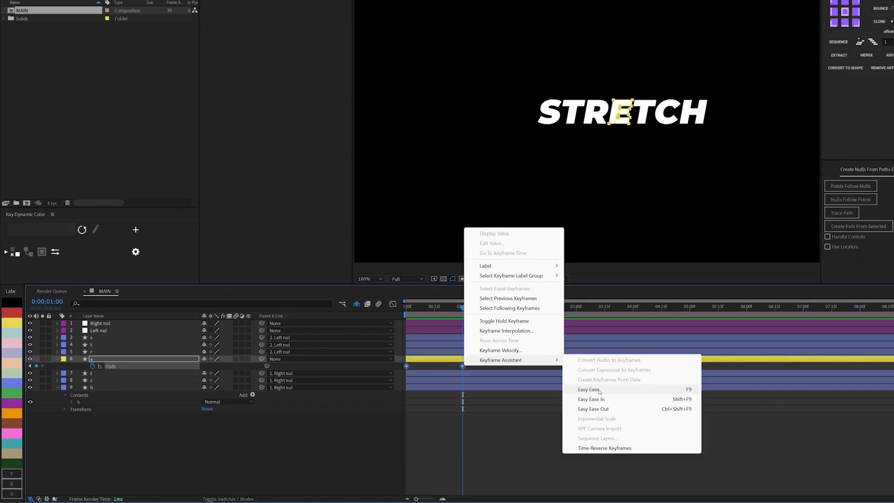
{"action": "left_click", "coordinate": [588, 469]}
Step: Reshape the E path's speed curve into a steep, narrow peak and play the animation from the start with the whole frame in view
{"action": "left_click", "coordinate": [393, 305]}
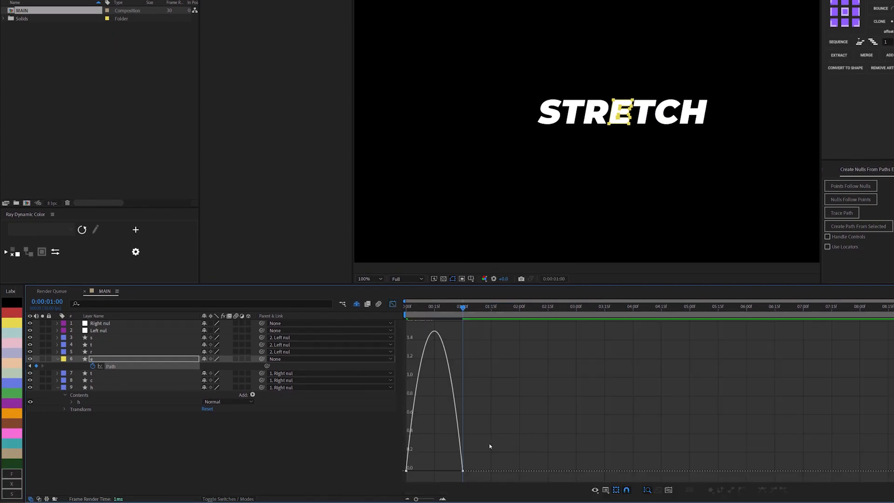
{"action": "left_click_drag", "start_coordinate": [490, 446], "coordinate": [434, 470]}
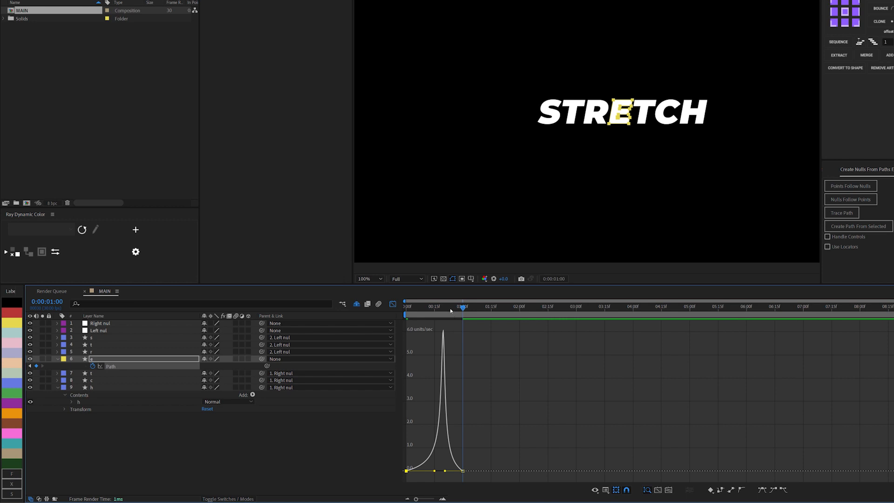
{"action": "left_click_drag", "start_coordinate": [451, 309], "coordinate": [396, 308]}
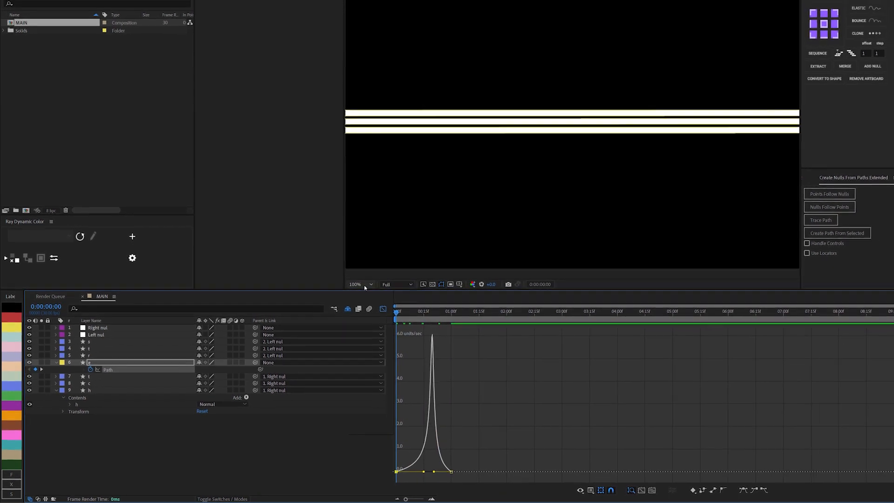
{"action": "left_click", "coordinate": [367, 281]}
{"action": "left_click", "coordinate": [371, 297]}
{"action": "key", "text": "space"}
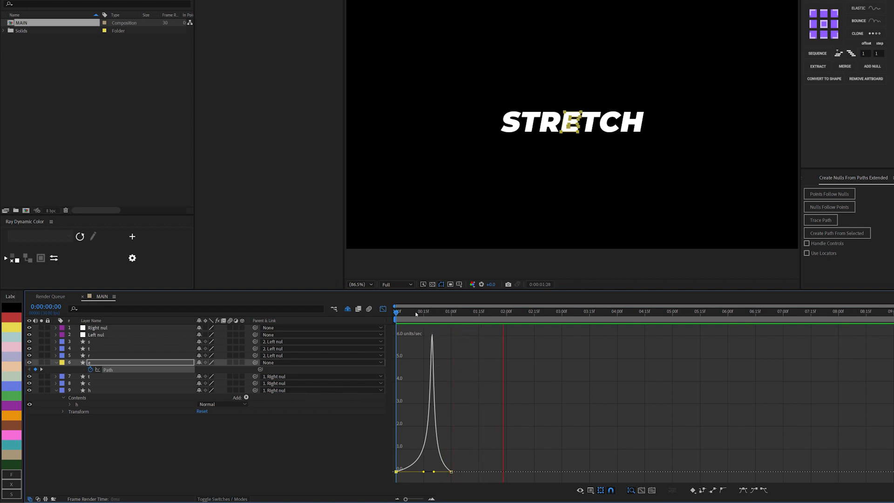
{"action": "left_click", "coordinate": [305, 437]}
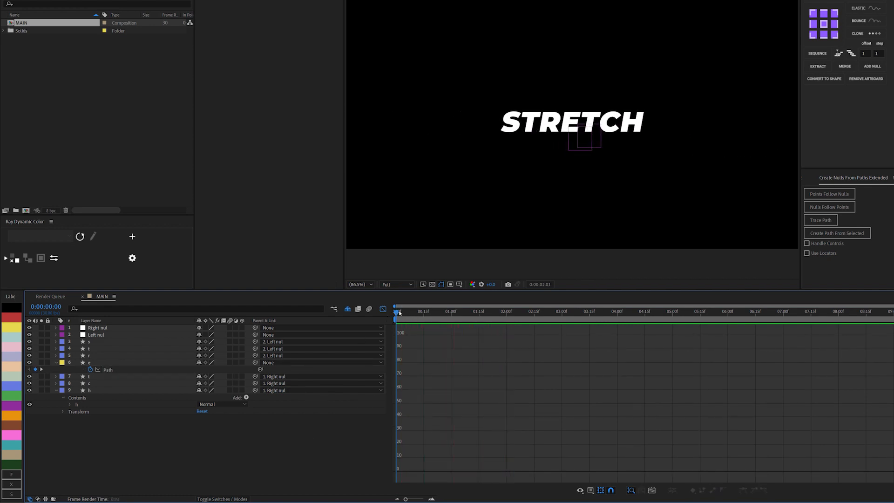
Step: Return to the keyframe view and duplicate the 0:00:01:00 Path keyframe of layer e at 0:00:02:00
{"action": "left_click", "coordinate": [383, 308]}
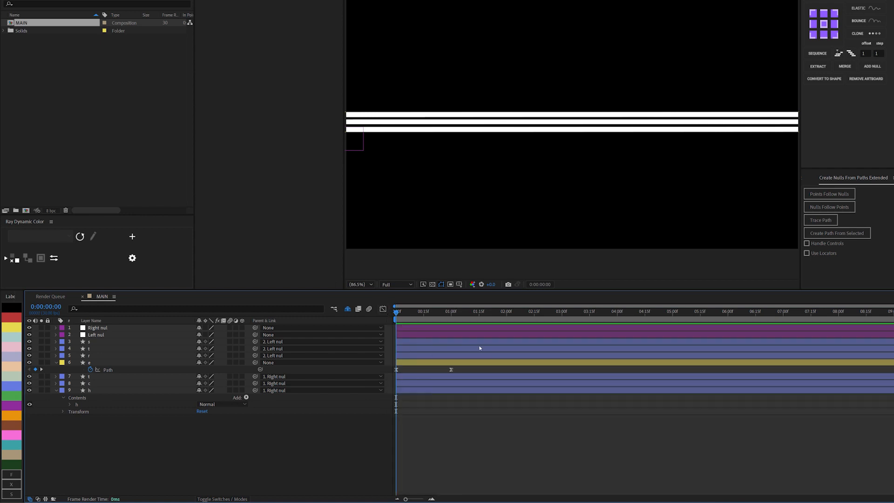
{"action": "left_click", "coordinate": [507, 313]}
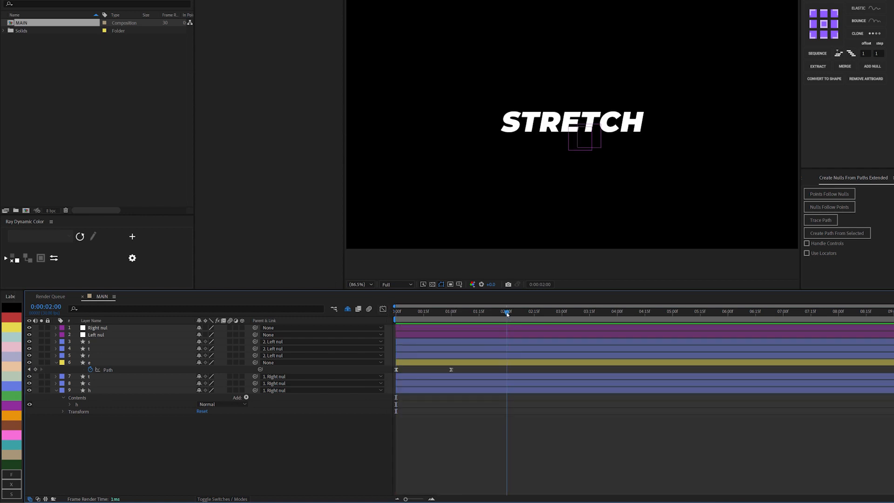
{"action": "left_click", "coordinate": [451, 369]}
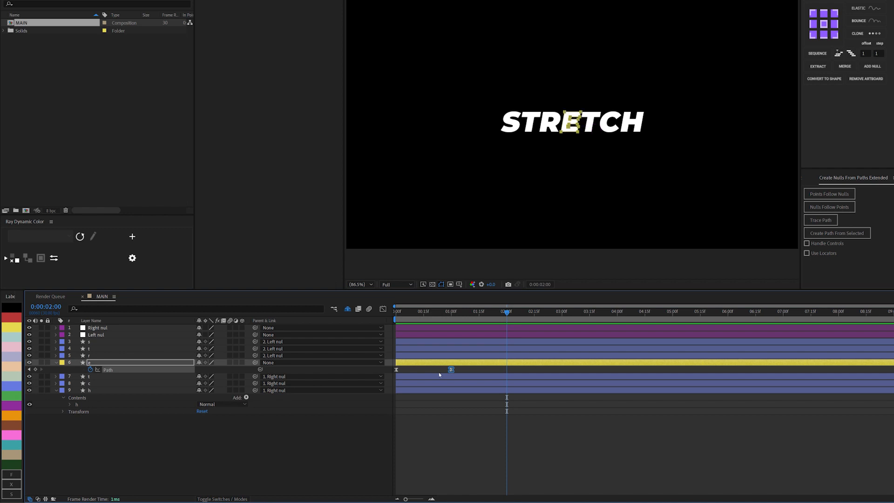
{"action": "key", "text": "ctrl+v"}
Step: Copy the first Path keyframe of layer e to 0:00:03:00 so the E stretches out again
{"action": "left_click", "coordinate": [563, 315]}
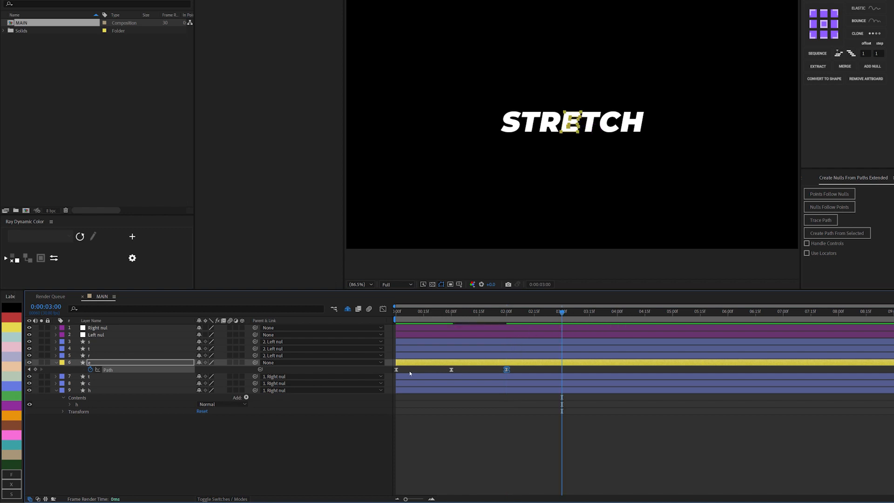
{"action": "left_click", "coordinate": [396, 369]}
{"action": "key", "text": "ctrl+c"}
{"action": "key", "text": "ctrl+v"}
{"action": "mouse_move", "coordinate": [562, 313]}
{"action": "left_mouse_down"}
{"action": "mouse_move", "coordinate": [439, 314]}
{"action": "mouse_move", "coordinate": [569, 314]}
{"action": "left_mouse_up"}
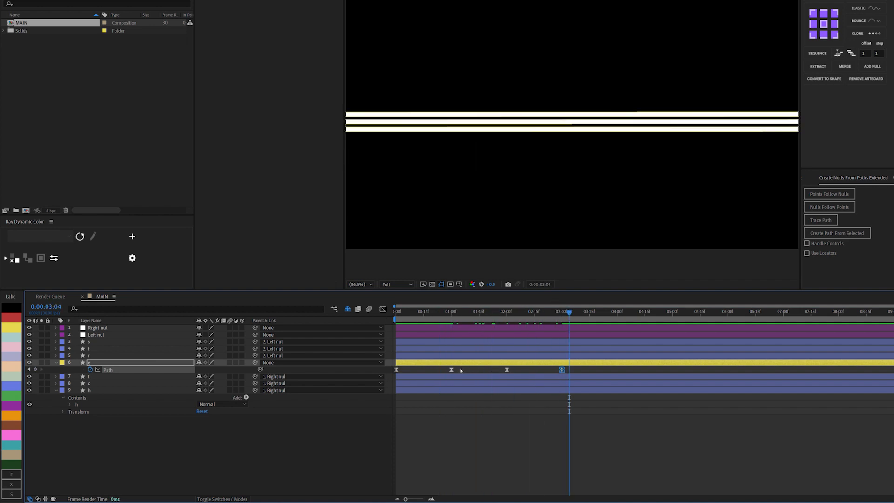
Step: Check the speed graph of layer e's first two Path keyframes and copy their easing with EaseCopy
{"action": "left_click_drag", "start_coordinate": [461, 370], "coordinate": [385, 379]}
{"action": "left_click", "coordinate": [383, 309]}
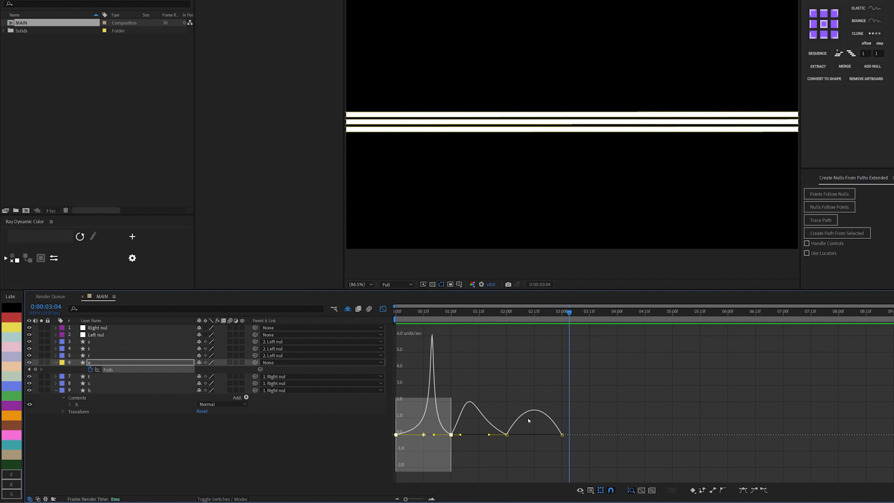
{"action": "left_click", "coordinate": [382, 309]}
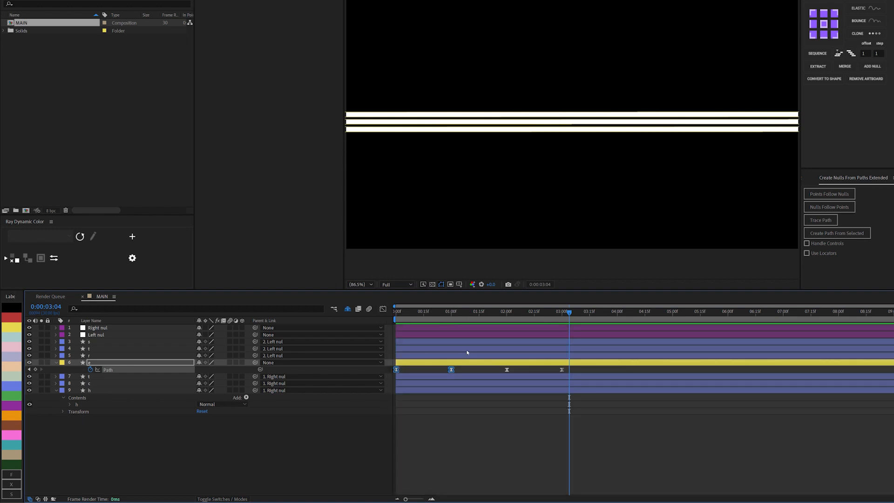
{"action": "left_click_drag", "start_coordinate": [452, 318], "coordinate": [483, 316]}
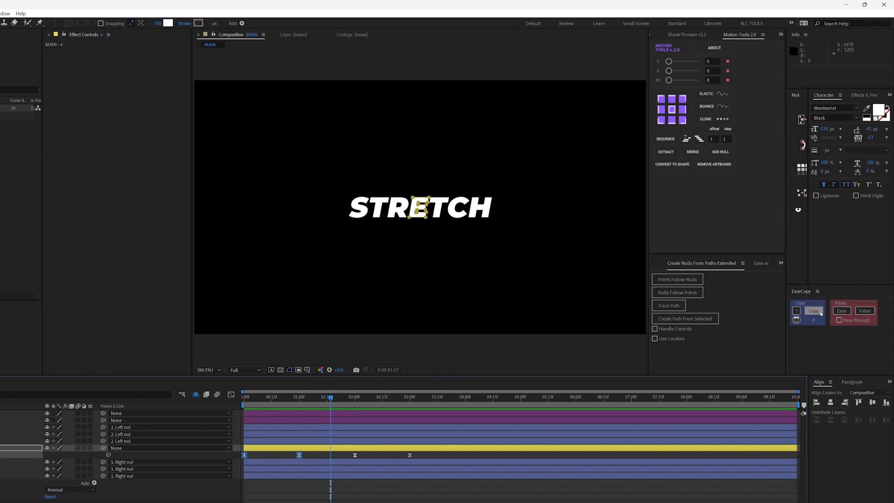
{"action": "left_click", "coordinate": [812, 311]}
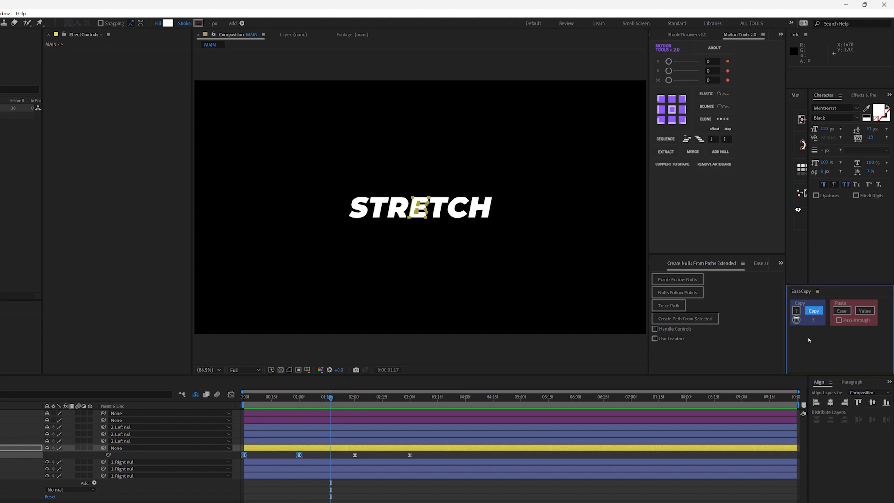
Step: Paste the copied ease onto layer e's Path keyframes at 0:00:02:00 and 0:00:03:00 and inspect the resulting speed graph
{"action": "left_click_drag", "start_coordinate": [419, 453], "coordinate": [342, 462]}
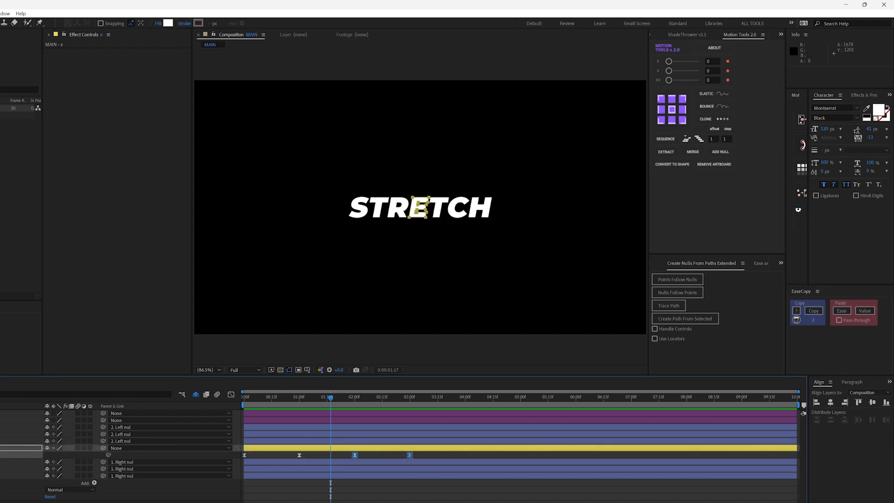
{"action": "left_click", "coordinate": [841, 311]}
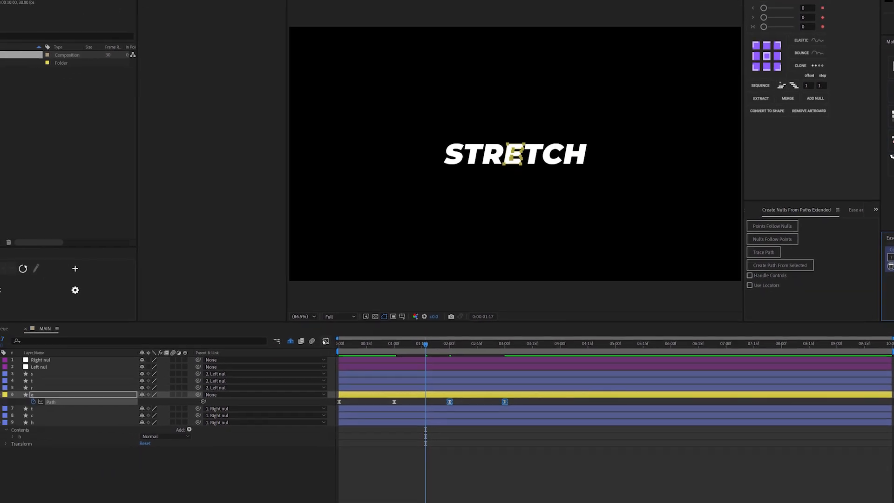
{"action": "left_click", "coordinate": [325, 341]}
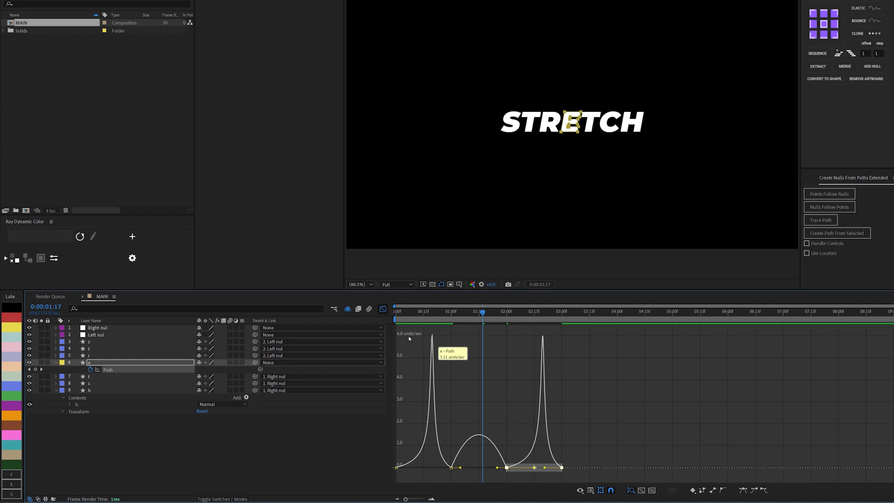
{"action": "left_click", "coordinate": [382, 309]}
Step: Play the animation from the start to review the E stretching in and back out
{"action": "key", "text": "Home"}
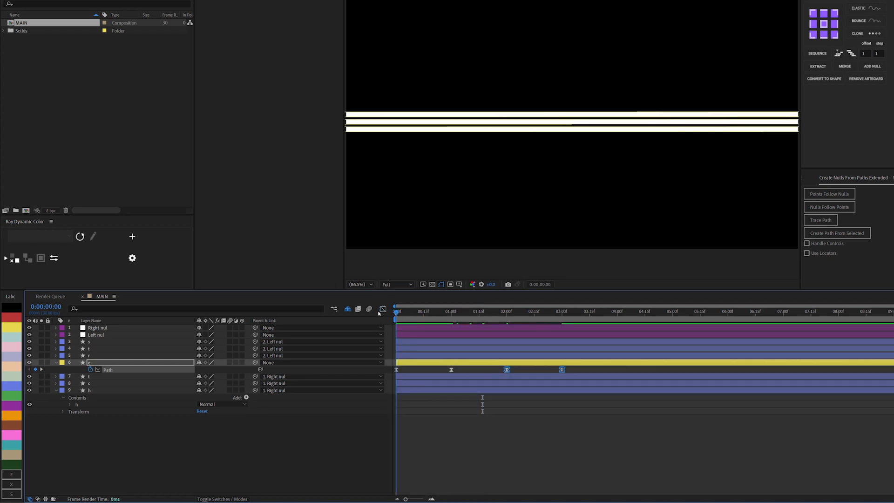
{"action": "left_click", "coordinate": [450, 464]}
{"action": "key", "text": "space"}
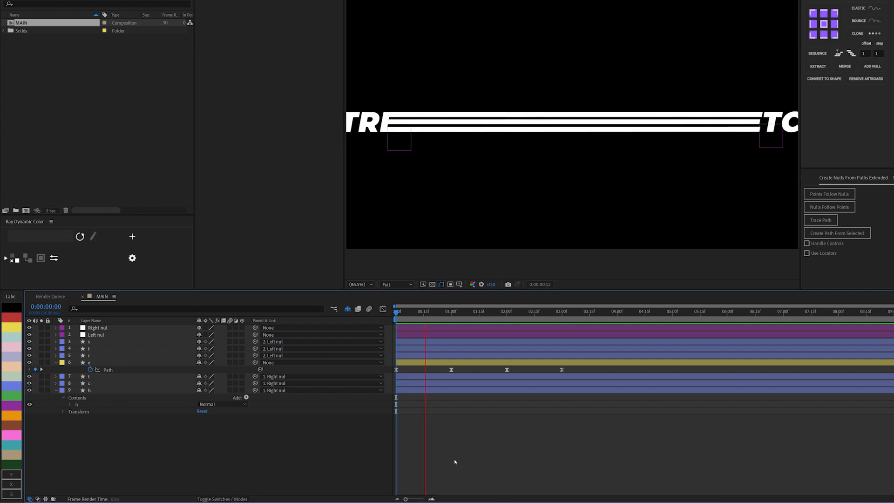
{"action": "key", "text": "space"}
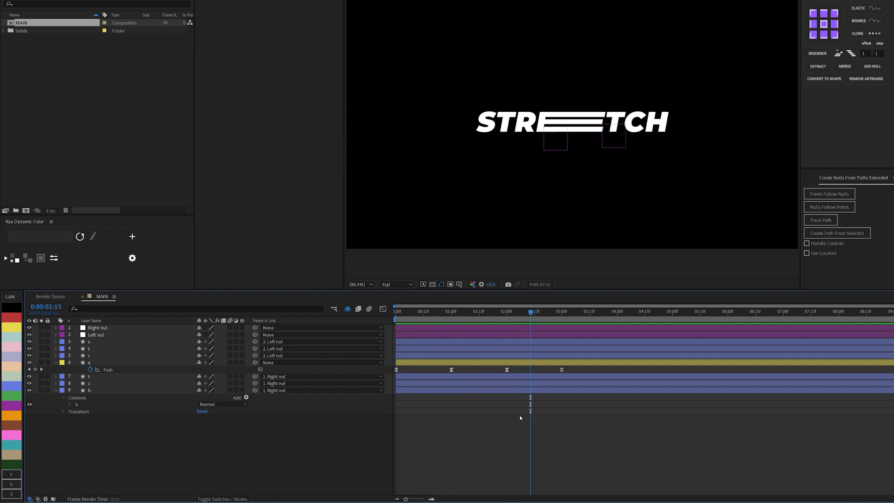
{"action": "key", "text": "space"}
{"action": "key", "text": "space"}
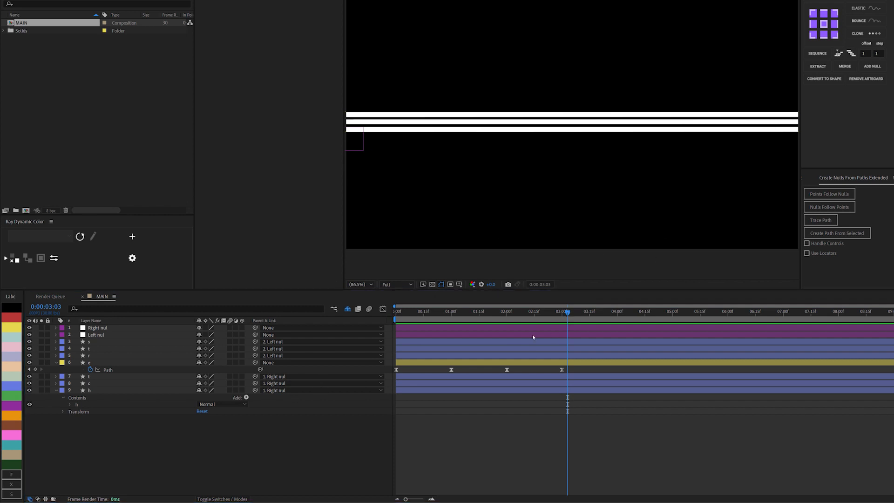
Step: Reveal the Opacity of layer s and add a 100% keyframe at 0:00:00:24
{"action": "left_click_drag", "start_coordinate": [547, 318], "coordinate": [452, 311]}
{"action": "left_click", "coordinate": [95, 344]}
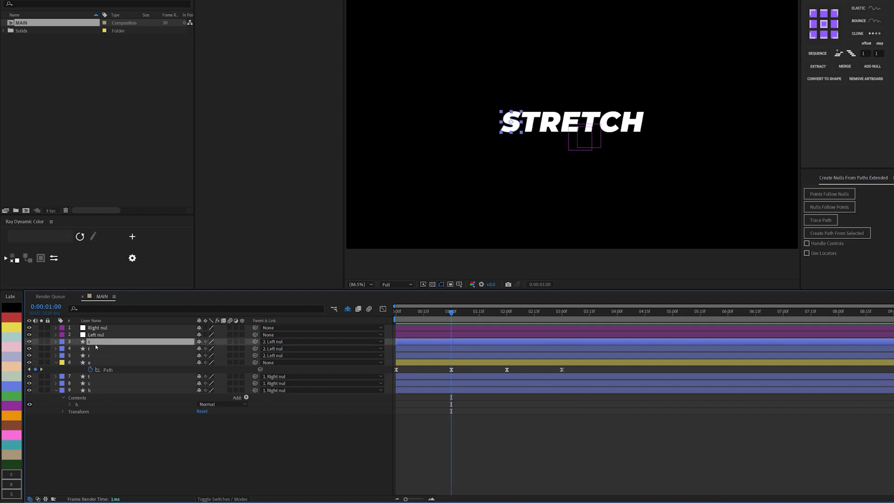
{"action": "key", "text": "t"}
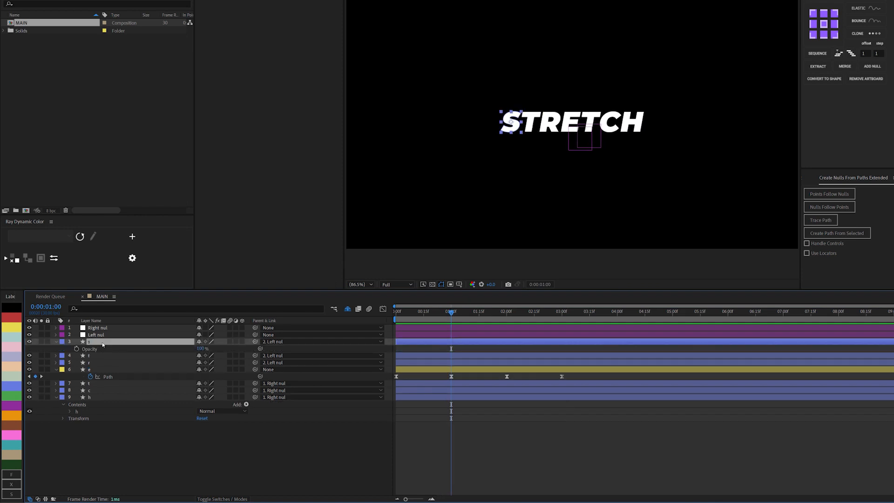
{"action": "left_click_drag", "start_coordinate": [450, 316], "coordinate": [439, 315]}
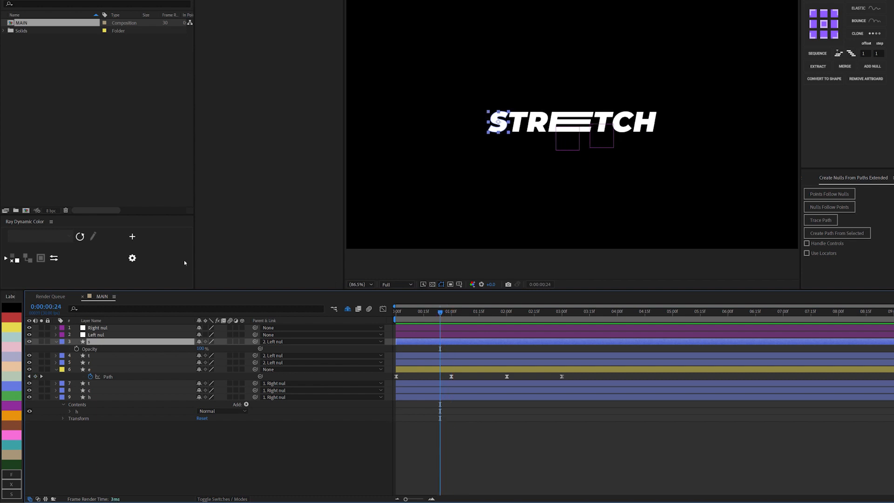
{"action": "key", "text": "alt+shift+t"}
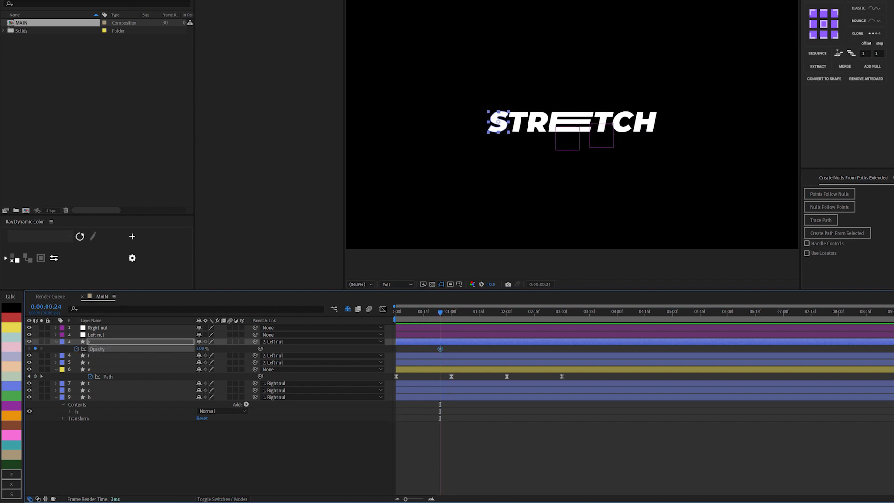
Step: Set the Opacity of layer s to 30% at 0:00:01:00
{"action": "mouse_move", "coordinate": [440, 315]}
{"action": "left_mouse_down"}
{"action": "mouse_move", "coordinate": [489, 315]}
{"action": "mouse_move", "coordinate": [452, 315]}
{"action": "left_mouse_up"}
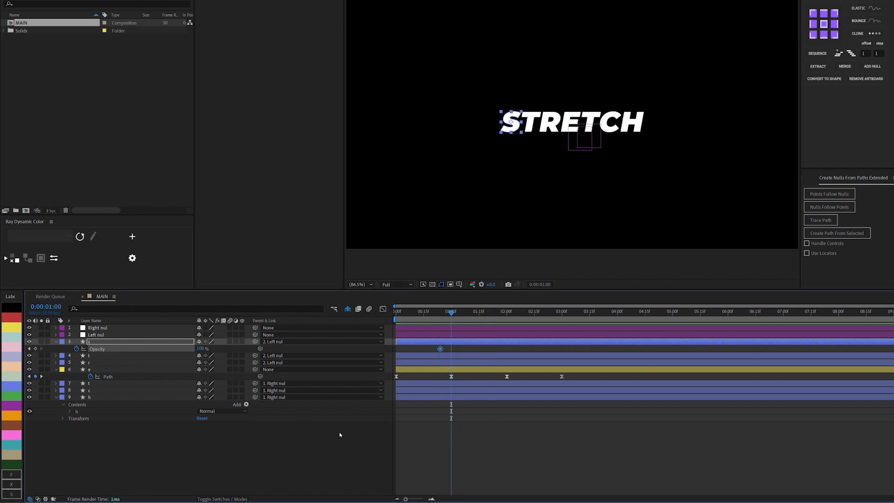
{"action": "key", "text": "equal"}
{"action": "key", "text": "equal"}
{"action": "left_click_drag", "start_coordinate": [563, 421], "coordinate": [453, 433]}
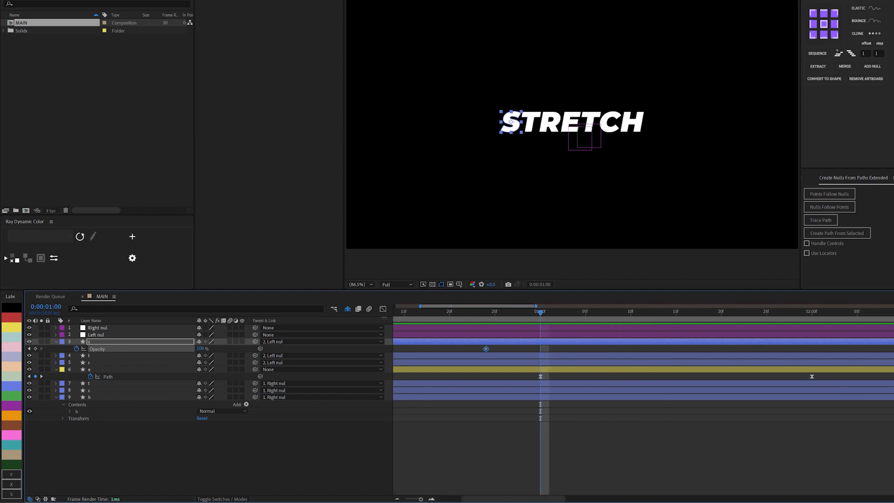
{"action": "left_click", "coordinate": [202, 349]}
{"action": "type", "text": "30"}
{"action": "left_click", "coordinate": [223, 442]}
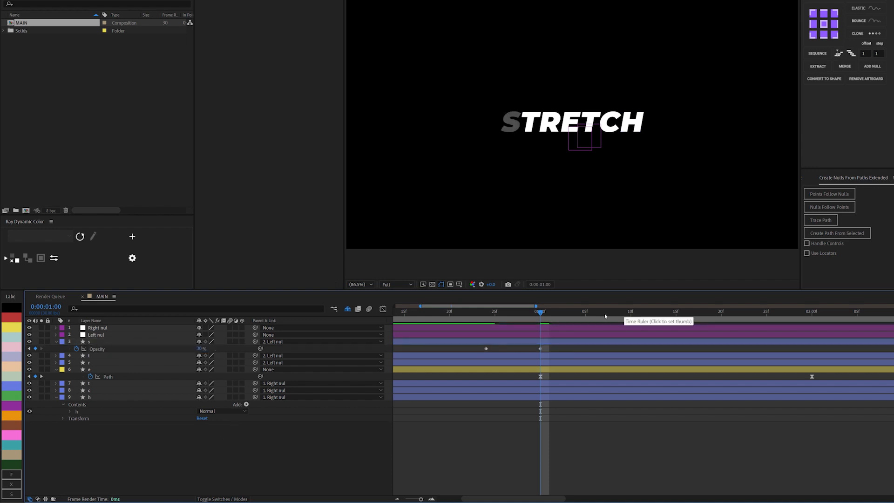
Step: Set the Opacity of layer s to 0% at 0:00:01:05
{"action": "left_click", "coordinate": [585, 312]}
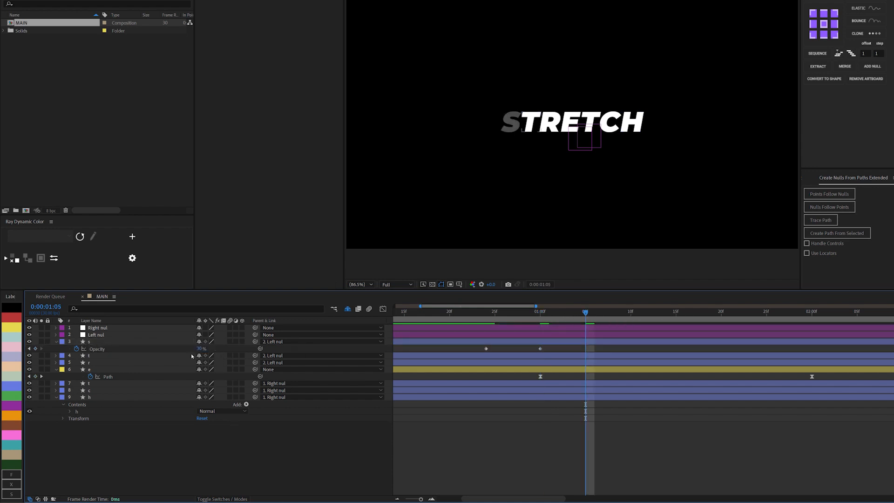
{"action": "left_click", "coordinate": [202, 349]}
{"action": "type", "text": "0"}
{"action": "key", "text": "Return"}
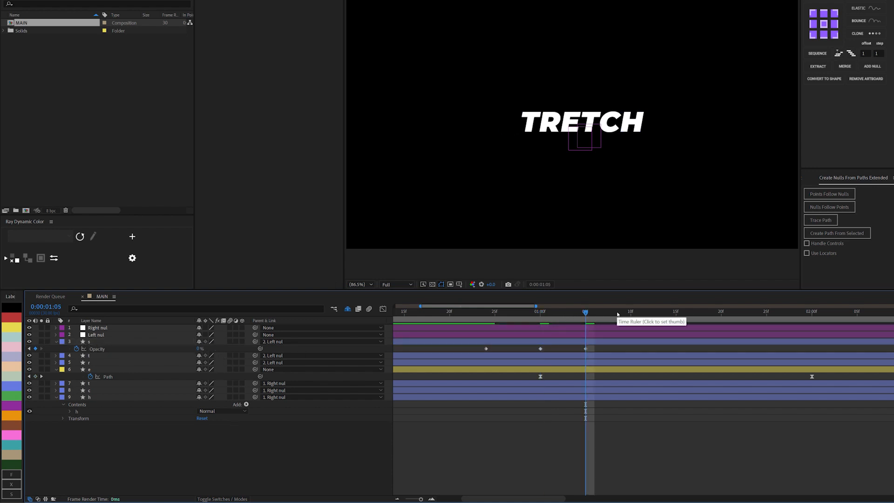
Step: Set the Opacity of layer s to 100% at 0:00:01:08 and return to the first Opacity keyframe at 0:00:00:24
{"action": "left_click", "coordinate": [612, 312]}
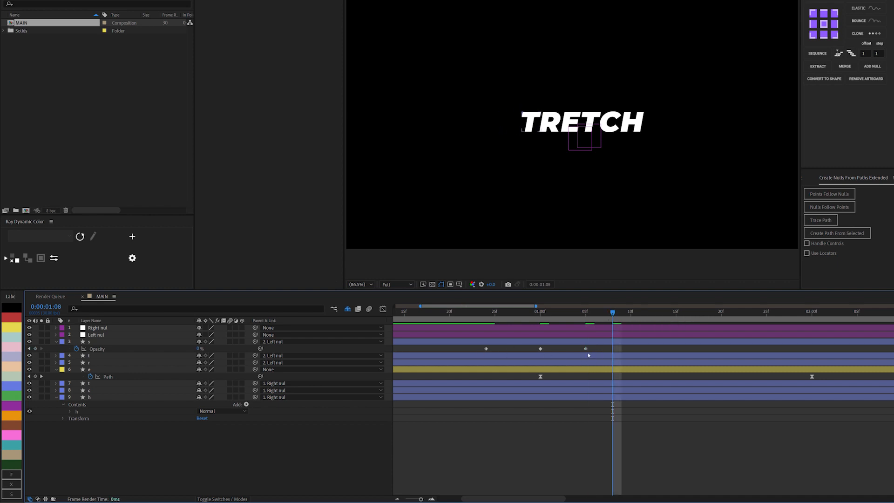
{"action": "left_click", "coordinate": [199, 349]}
{"action": "type", "text": "100"}
{"action": "key", "text": "Return"}
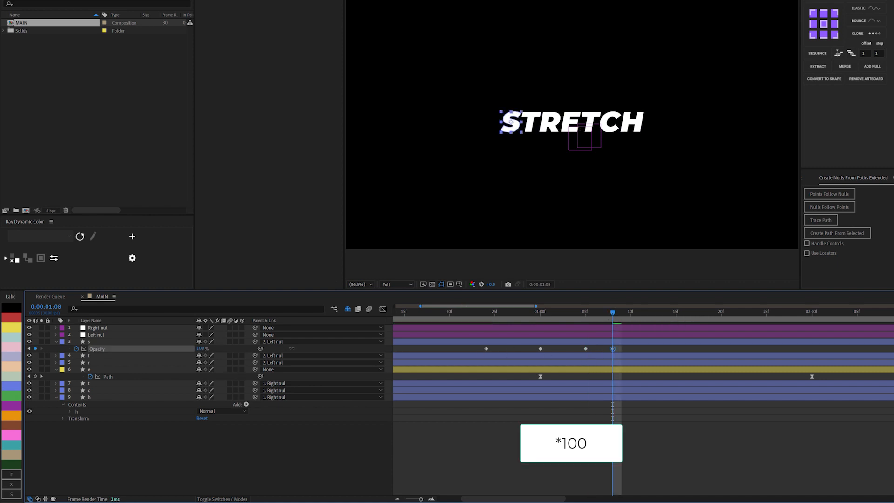
{"action": "left_click", "coordinate": [459, 312]}
{"action": "left_click_drag", "start_coordinate": [465, 315], "coordinate": [488, 315]}
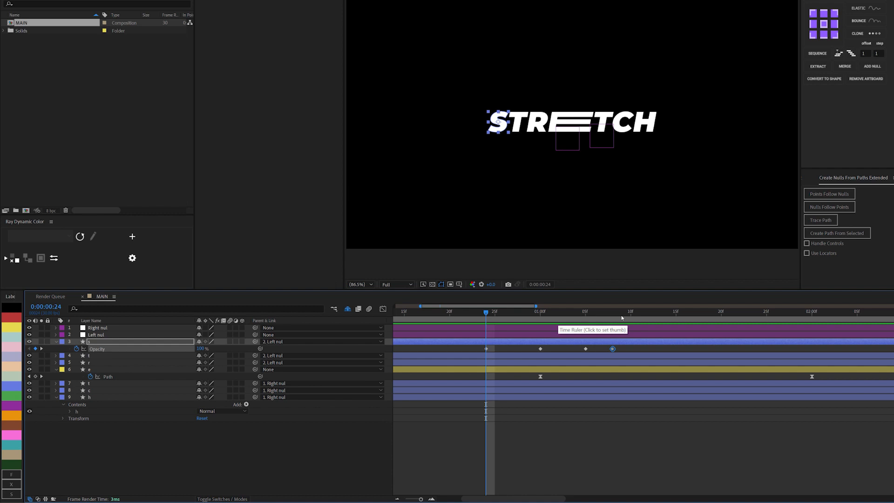
Step: Select all Opacity keyframes of layer s, show the Wiggler settings and widen their area
{"action": "left_click", "coordinate": [626, 348]}
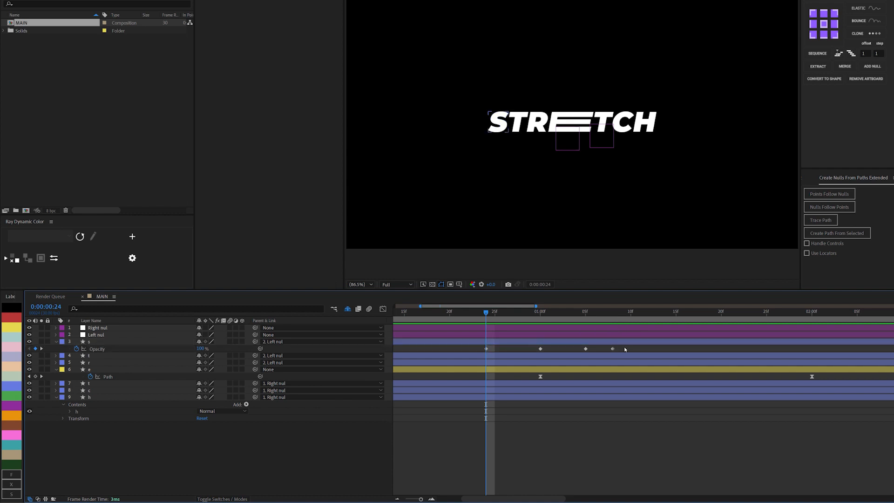
{"action": "left_click", "coordinate": [97, 348]}
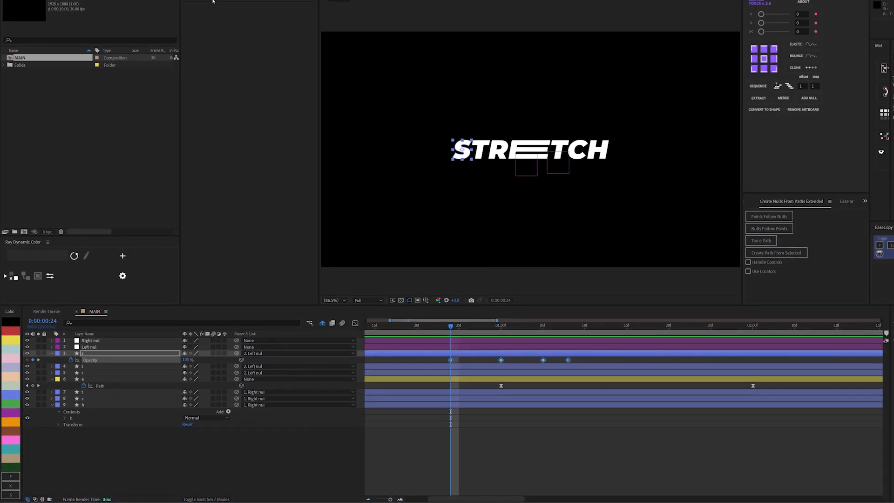
{"action": "left_click", "coordinate": [130, 12]}
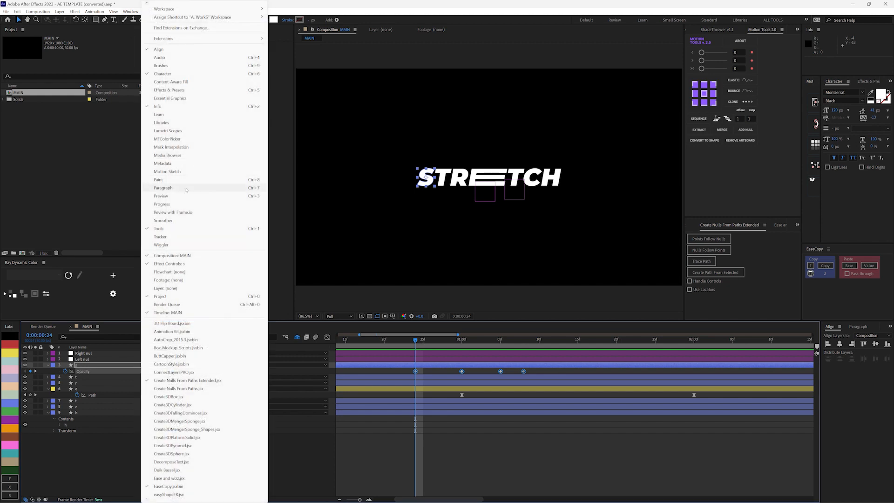
{"action": "left_click", "coordinate": [182, 245]}
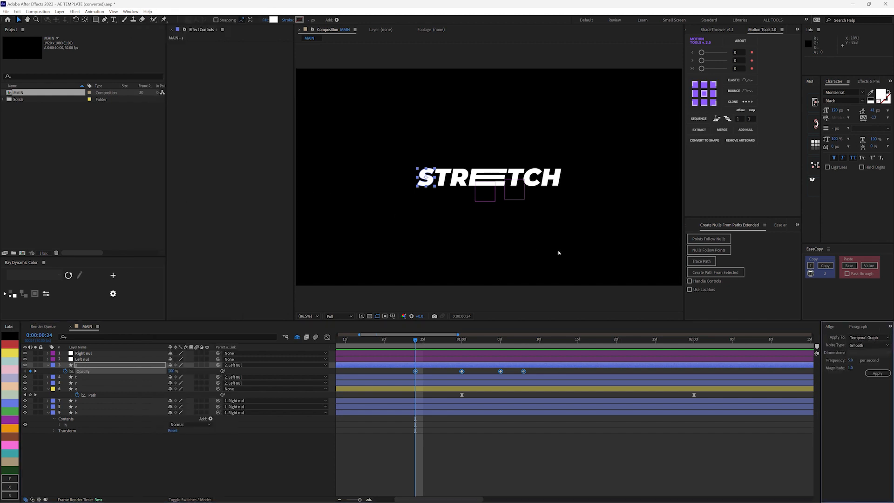
{"action": "left_click_drag", "start_coordinate": [821, 334], "coordinate": [787, 335]}
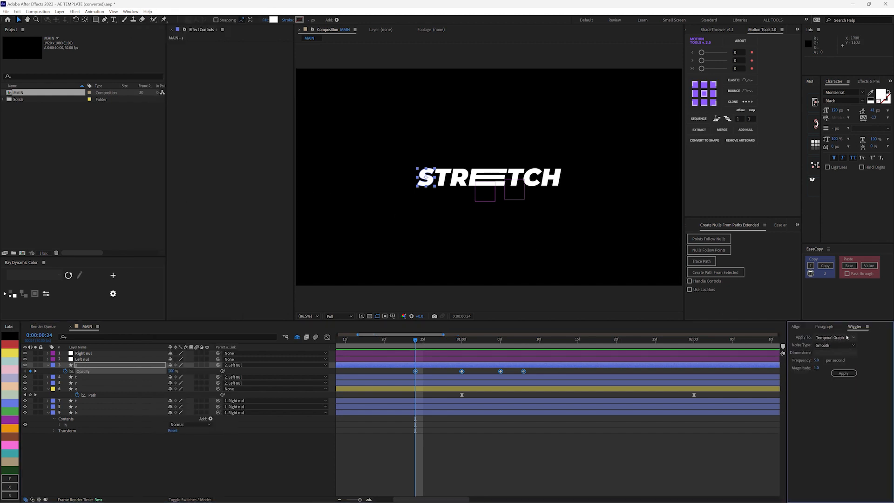
{"action": "left_click", "coordinate": [130, 12]}
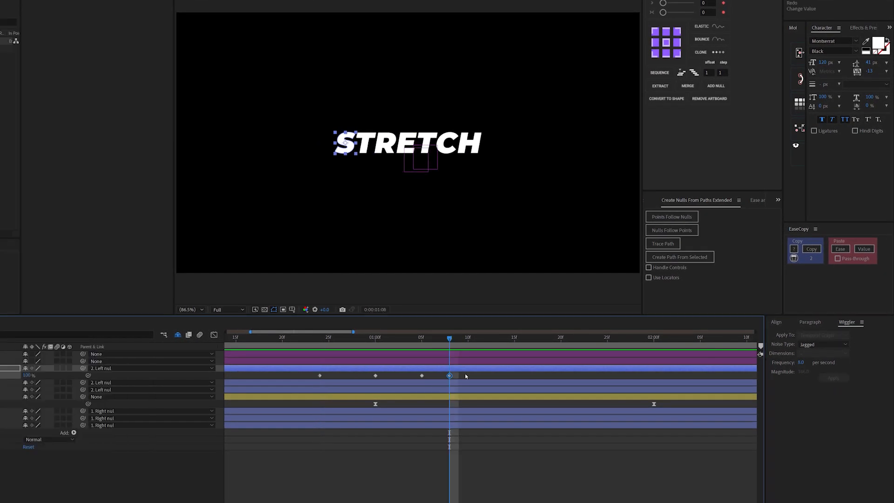
Step: Apply the Wiggler to all four Opacity keyframes of layer s with Jagged noise, frequency 100 per second and magnitude 170
{"action": "left_click_drag", "start_coordinate": [466, 372], "coordinate": [305, 388]}
{"action": "left_click", "coordinate": [813, 345]}
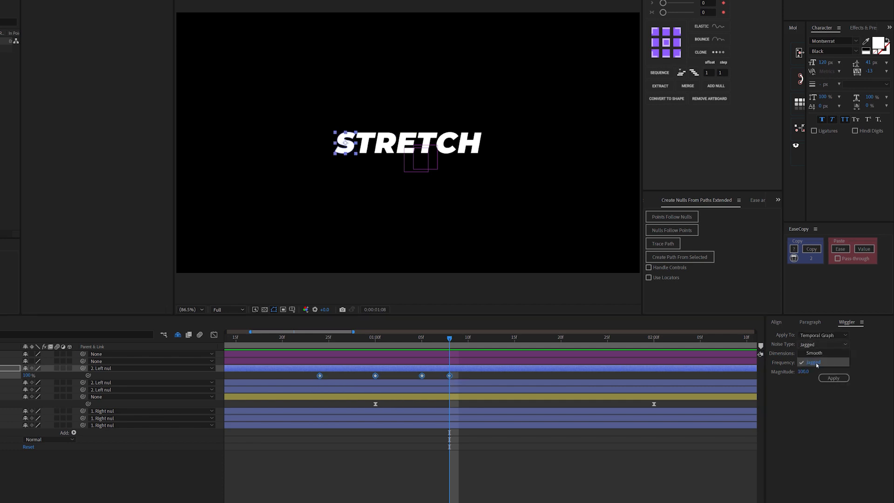
{"action": "left_click", "coordinate": [810, 362]}
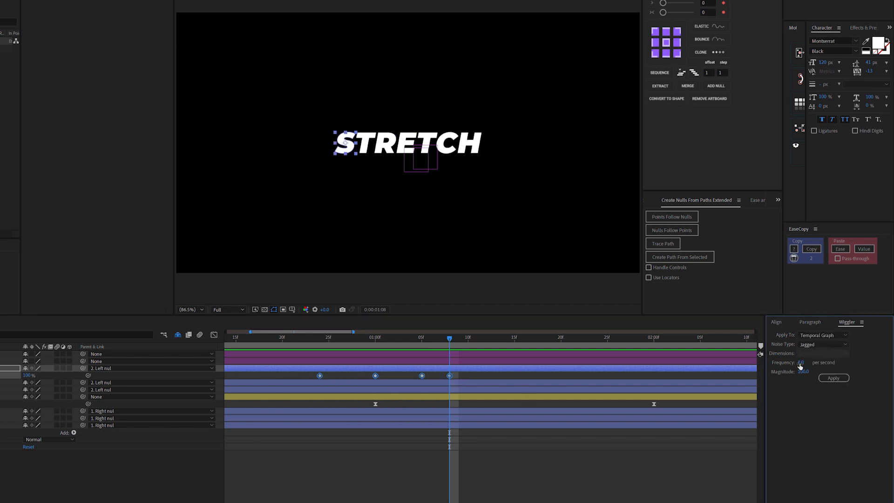
{"action": "left_click_drag", "start_coordinate": [801, 366], "coordinate": [822, 364]}
{"action": "left_click", "coordinate": [803, 372]}
{"action": "type", "text": "170"}
{"action": "key", "text": "Return"}
{"action": "left_click", "coordinate": [834, 378]}
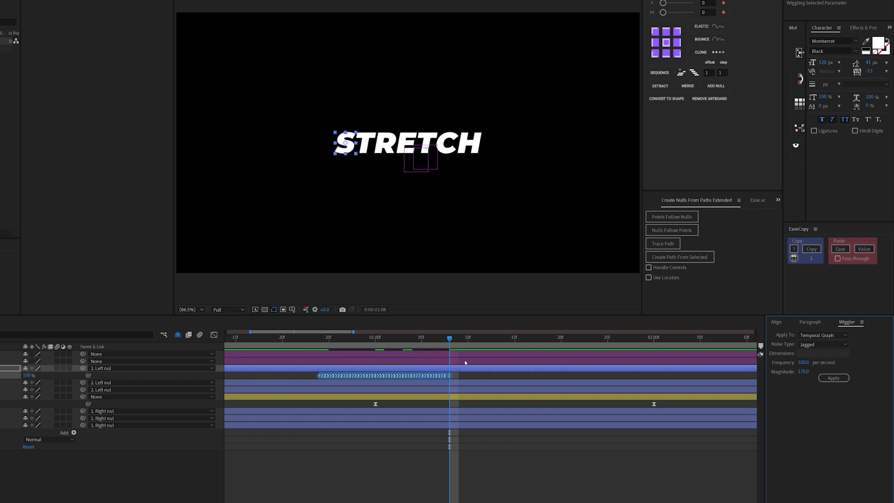
Step: Play the animation with all the keyframes in view to review the flicker of the letter S
{"action": "left_click_drag", "start_coordinate": [450, 341], "coordinate": [294, 347]}
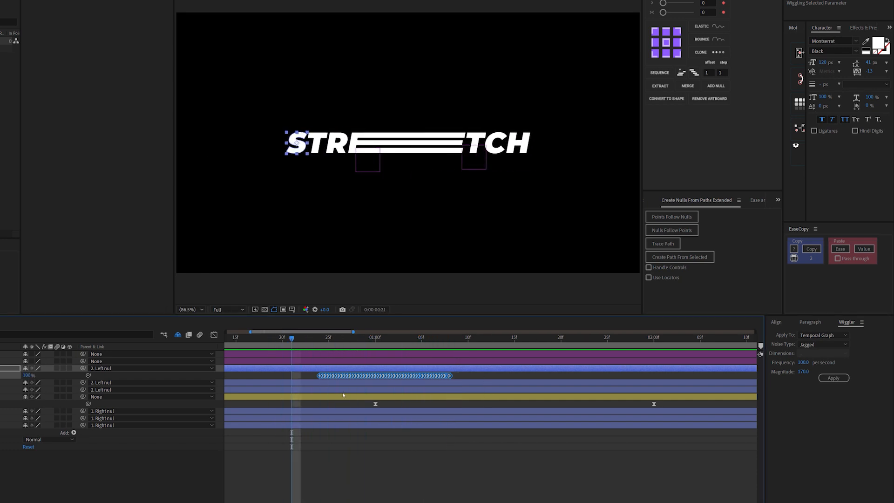
{"action": "scroll", "coordinate": [343, 393], "scroll_direction": "down", "scroll_amount": 3}
{"action": "key", "text": "space"}
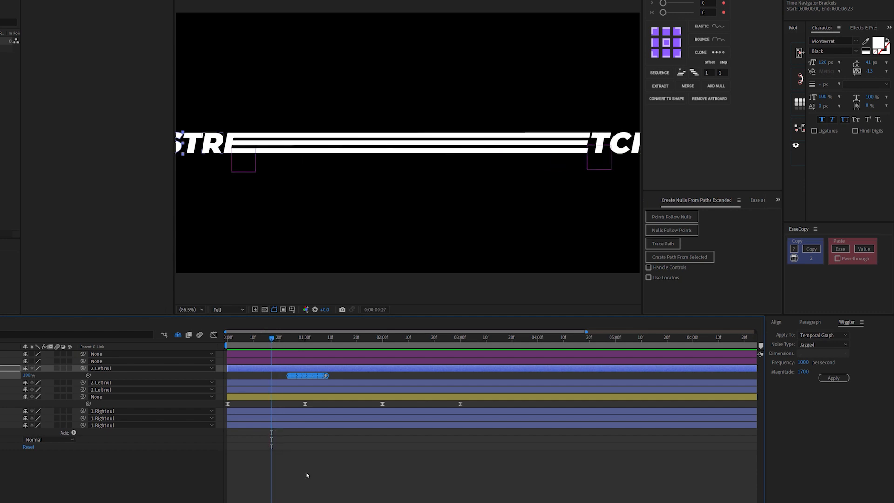
{"action": "left_click", "coordinate": [305, 472]}
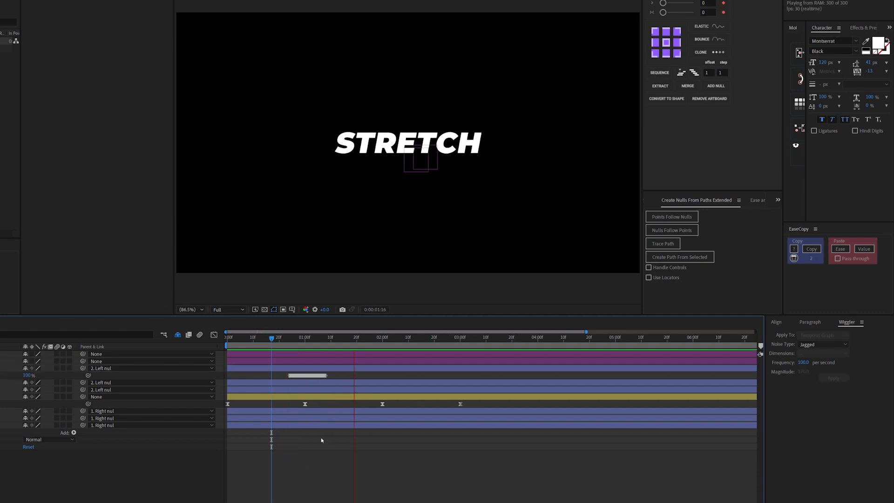
Step: Examine the opacity flicker of layer s around 0:00:01:00 by scrubbing through its wiggled keyframes
{"action": "left_click_drag", "start_coordinate": [284, 345], "coordinate": [301, 356]}
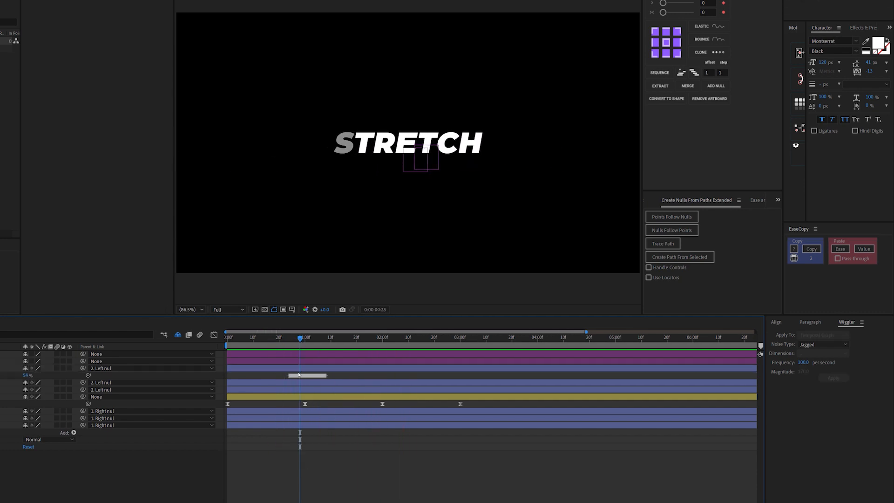
{"action": "scroll", "coordinate": [299, 376], "scroll_direction": "up", "scroll_amount": 5}
{"action": "scroll", "coordinate": [307, 359], "scroll_direction": "up", "scroll_amount": 3}
{"action": "scroll", "coordinate": [314, 357], "scroll_direction": "down", "scroll_amount": 6}
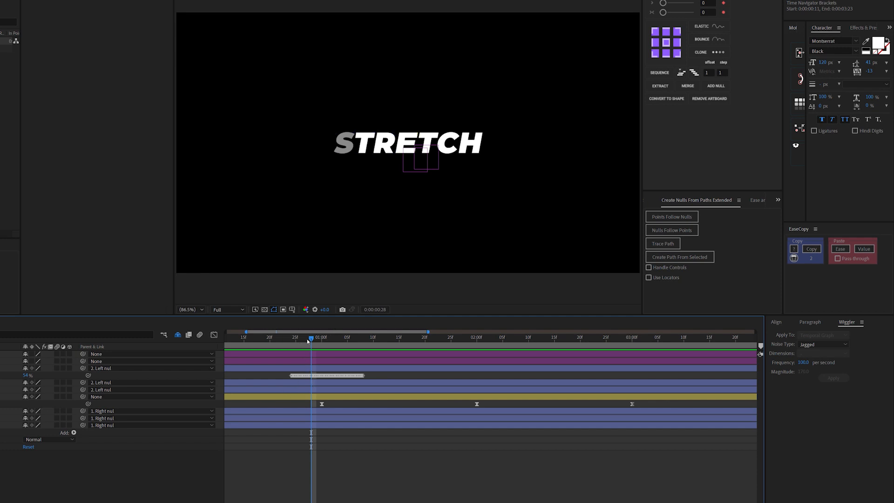
{"action": "left_click_drag", "start_coordinate": [307, 341], "coordinate": [326, 341]}
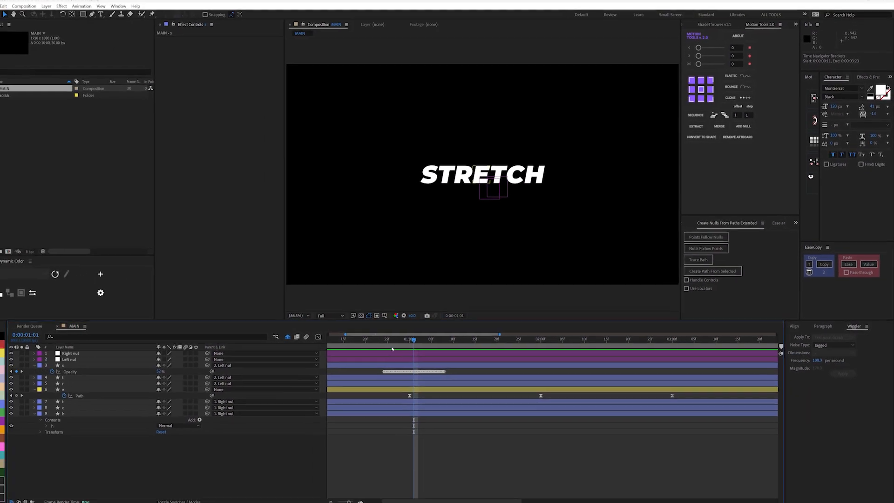
Step: Keyframe the Opacity of the t layer parented to Left nul from 0:00:00:25 onward, including a 50% value
{"action": "left_click_drag", "start_coordinate": [391, 341], "coordinate": [389, 341]}
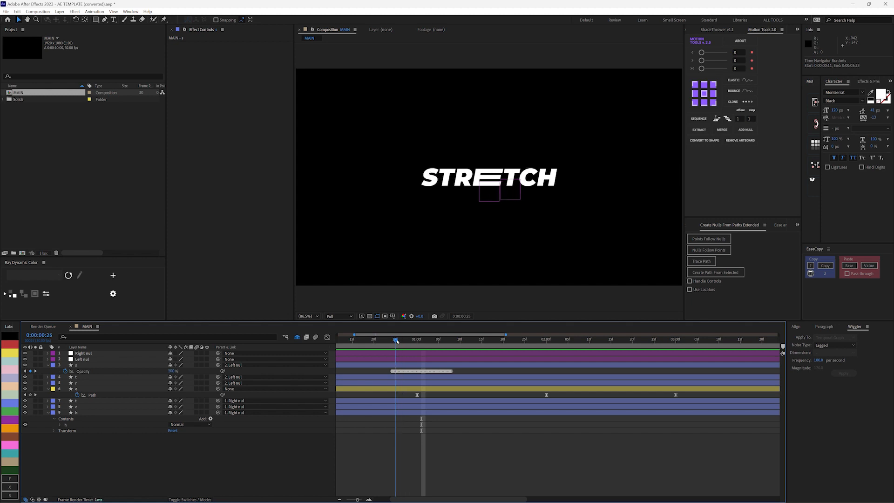
{"action": "key", "text": "Page_Down"}
{"action": "key", "text": "Page_Down"}
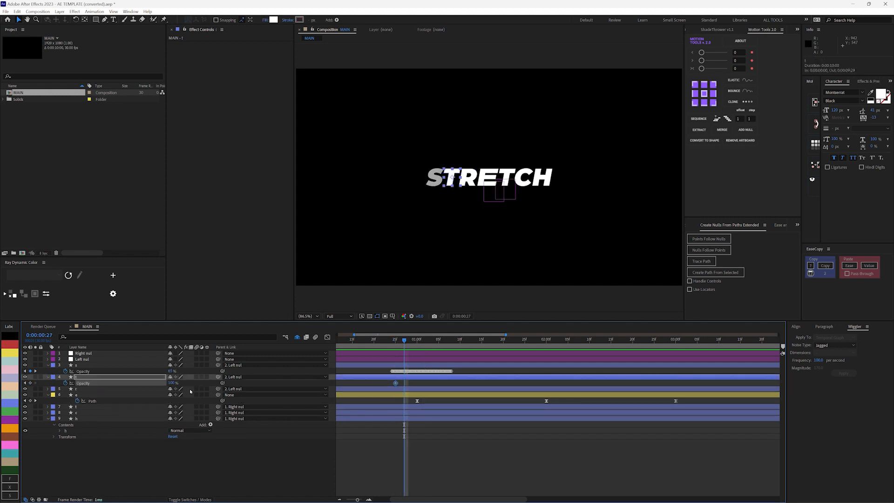
{"action": "key", "text": "Page_Down"}
{"action": "key", "text": "Page_Down"}
{"action": "key", "text": "Page_Down"}
{"action": "left_click", "coordinate": [173, 383]}
{"action": "type", "text": "50"}
{"action": "key", "text": "Return"}
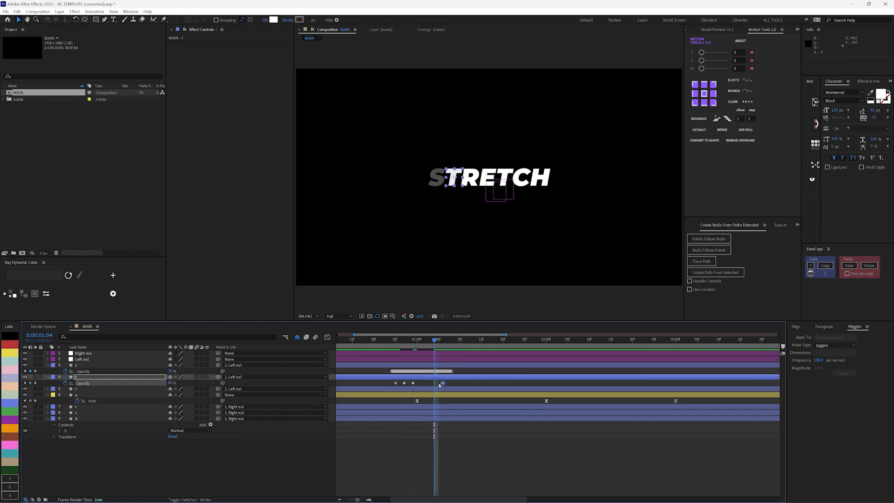
{"action": "left_click_drag", "start_coordinate": [434, 383], "coordinate": [443, 383]}
Step: Apply the Wiggler to all Opacity keyframes of that t layer with Jagged noise and play the flicker
{"action": "left_click_drag", "start_coordinate": [379, 382], "coordinate": [451, 384]}
{"action": "left_click", "coordinate": [843, 372]}
{"action": "left_click", "coordinate": [396, 441]}
{"action": "key", "text": "space"}
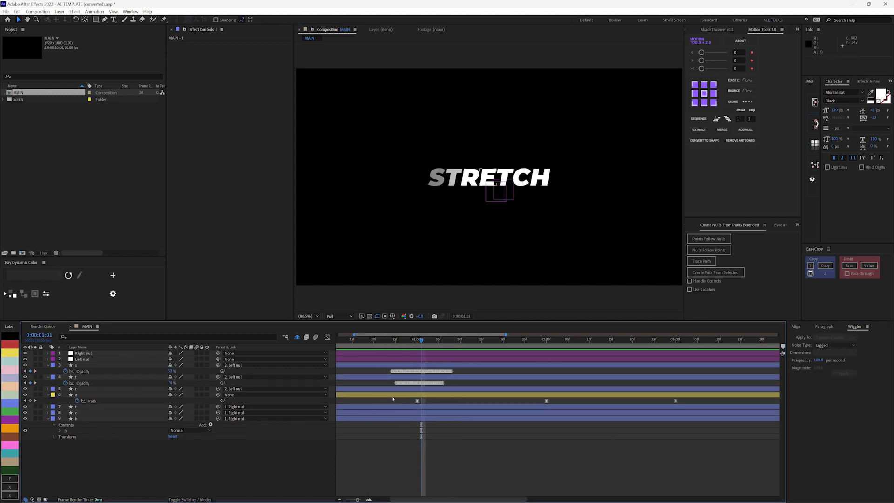
Step: Keyframe the Opacity of layer r up to 0:00:01:04, including a 50% value
{"action": "left_click", "coordinate": [392, 389]}
{"action": "key", "text": "t"}
{"action": "left_click", "coordinate": [391, 341]}
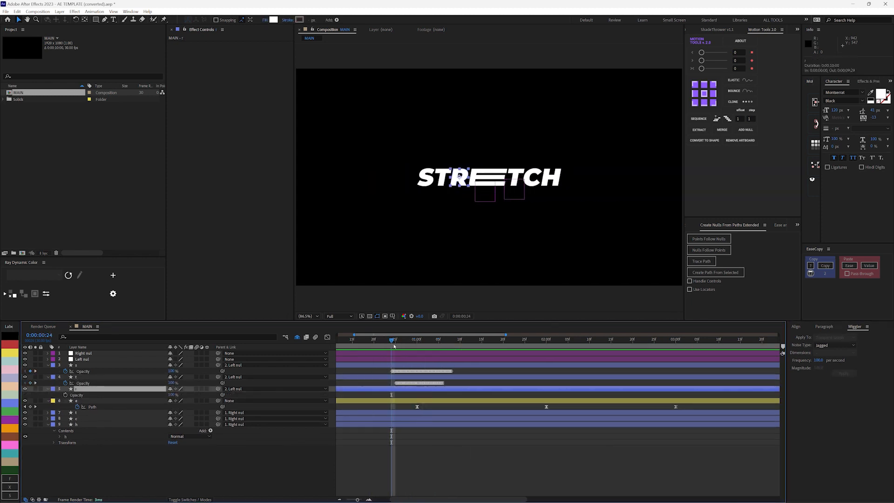
{"action": "left_click", "coordinate": [65, 395]}
{"action": "key", "text": "Page_Down"}
{"action": "key", "text": "Page_Down"}
{"action": "key", "text": "Page_Down"}
{"action": "key", "text": "Page_Down"}
{"action": "left_click", "coordinate": [173, 395]}
{"action": "type", "text": "50"}
{"action": "key", "text": "Return"}
Step: Apply the Wiggler to all four Opacity keyframes of layer r with Jagged noise and preview the animation
{"action": "left_click_drag", "start_coordinate": [363, 392], "coordinate": [445, 399]}
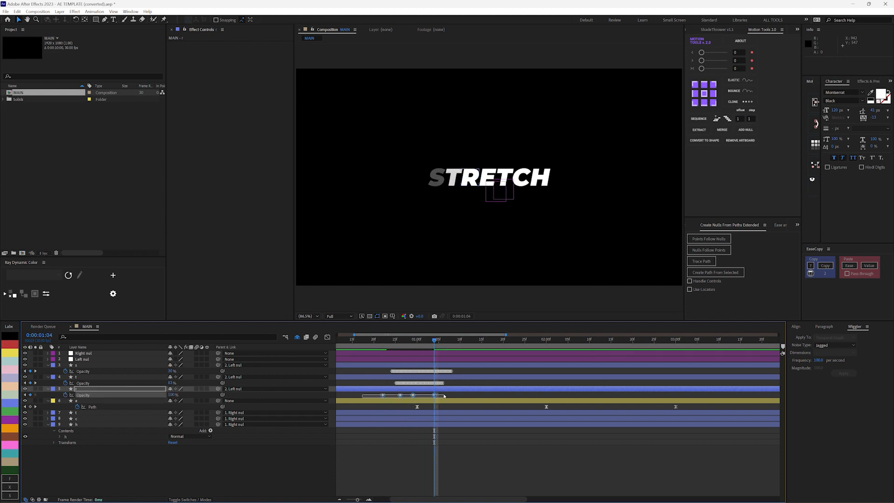
{"action": "left_click", "coordinate": [843, 373]}
{"action": "key", "text": "space"}
Step: Start keyframing the Opacity of the t layer parented to Right nul and add a 0% keyframe several frames on
{"action": "left_click", "coordinate": [82, 412]}
{"action": "key", "text": "t"}
{"action": "left_click", "coordinate": [65, 419]}
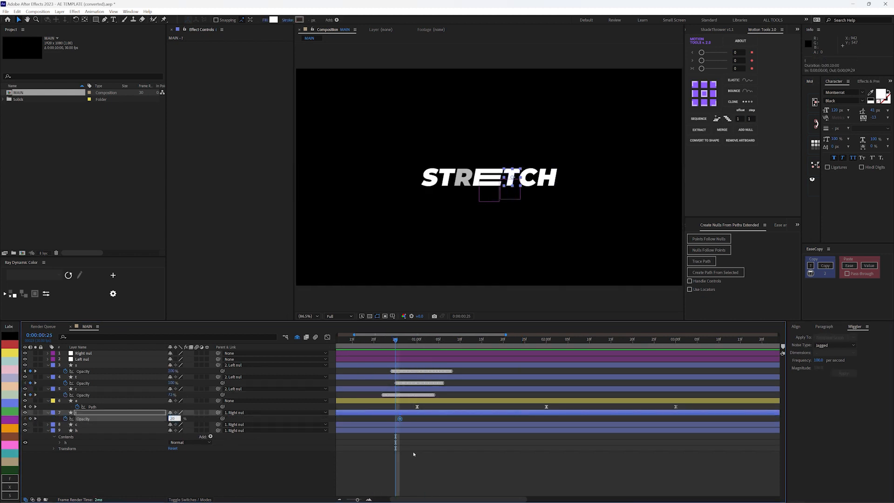
{"action": "key", "text": "Page_Down"}
{"action": "key", "text": "Page_Down"}
{"action": "key", "text": "Page_Down"}
{"action": "key", "text": "Page_Down"}
{"action": "key", "text": "Page_Down"}
{"action": "key", "text": "Page_Down"}
{"action": "left_click", "coordinate": [173, 418]}
{"action": "type", "text": "0"}
{"action": "key", "text": "Return"}
Step: Paste another Opacity keyframe further along on the t layer parented to Right nul
{"action": "key", "text": "Page_Down"}
{"action": "key", "text": "Page_Down"}
{"action": "key", "text": "Page_Down"}
{"action": "key", "text": "Page_Down"}
{"action": "key", "text": "Page_Down"}
{"action": "key", "text": "Page_Down"}
{"action": "left_click", "coordinate": [400, 418]}
{"action": "key", "text": "ctrl+v"}
Step: Apply the Wiggler to that t layer's Opacity keyframes, play it, and shift the wiggled keyframes about three frames earlier
{"action": "left_click_drag", "start_coordinate": [459, 421], "coordinate": [394, 416]}
{"action": "left_click", "coordinate": [843, 373]}
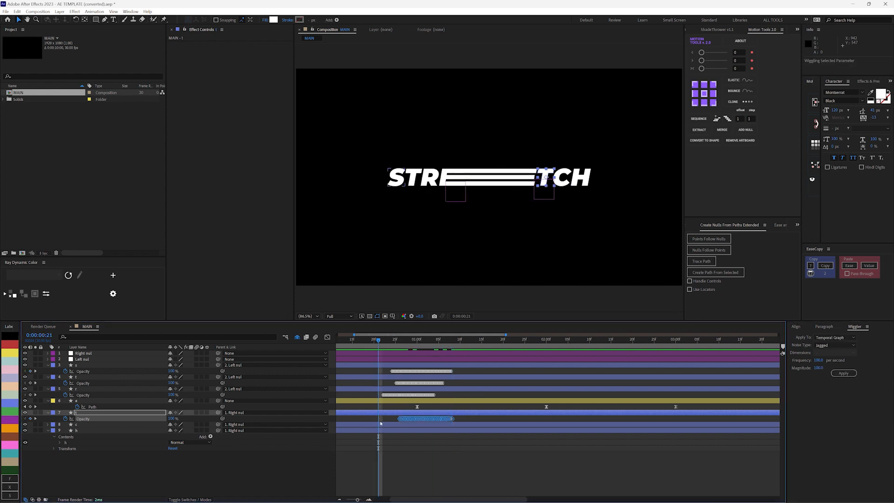
{"action": "left_click_drag", "start_coordinate": [379, 339], "coordinate": [366, 340]}
{"action": "key", "text": "space"}
{"action": "left_click_drag", "start_coordinate": [424, 419], "coordinate": [412, 418]}
{"action": "key", "text": "space"}
Step: Keyframe the Opacity of layer c starting at 0:00:00:24 and add a 0% keyframe a few frames on
{"action": "left_click", "coordinate": [82, 425]}
{"action": "key", "text": "t"}
{"action": "left_click", "coordinate": [391, 339]}
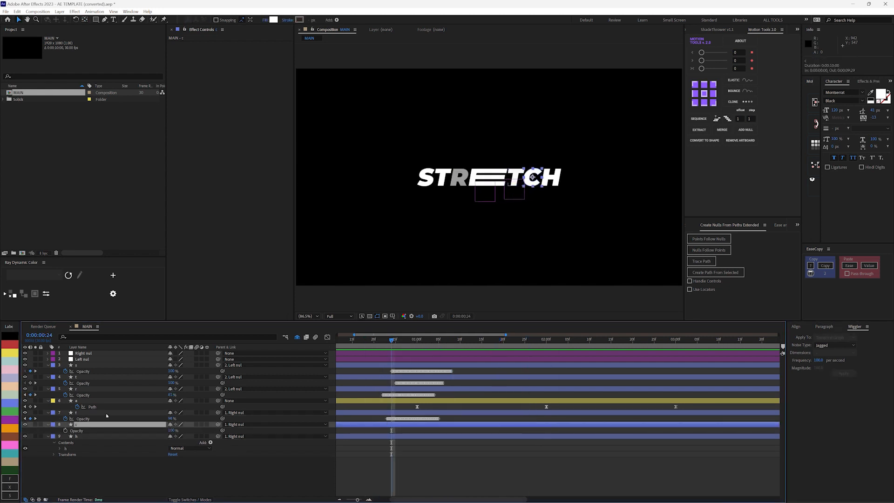
{"action": "left_click", "coordinate": [65, 430]}
{"action": "key", "text": "Page_Down"}
{"action": "key", "text": "Page_Down"}
{"action": "key", "text": "Page_Down"}
{"action": "left_click", "coordinate": [173, 430]}
{"action": "type", "text": "0"}
{"action": "key", "text": "Return"}
Step: Add a closing 100% Opacity keyframe on layer c and apply the Jagged Wiggler to its Opacity keyframes
{"action": "key", "text": "Page_Down"}
{"action": "key", "text": "Page_Down"}
{"action": "key", "text": "Page_Down"}
{"action": "key", "text": "Page_Down"}
{"action": "left_click", "coordinate": [174, 430]}
{"action": "type", "text": "100"}
{"action": "left_click", "coordinate": [843, 373]}
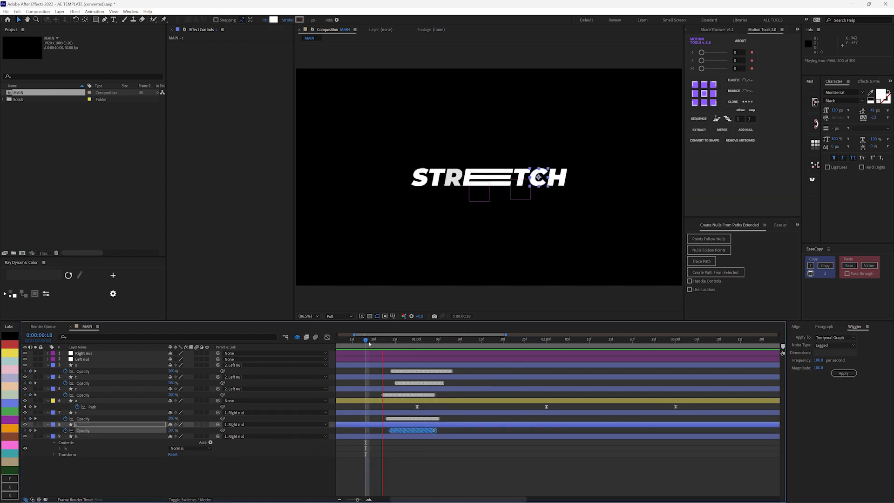
Step: Keyframe the Opacity of layer h from 0:00:00:24 to 0:00:01:09, including a 0% value
{"action": "left_click_drag", "start_coordinate": [367, 339], "coordinate": [393, 341]}
{"action": "left_click", "coordinate": [82, 436]}
{"action": "key", "text": "t"}
{"action": "left_click", "coordinate": [66, 443]}
{"action": "left_click", "coordinate": [174, 442]}
{"action": "type", "text": "0"}
Step: Apply the Wiggler to all four Opacity keyframes of layer h and shift the result one frame later
{"action": "left_click_drag", "start_coordinate": [475, 459], "coordinate": [382, 436]}
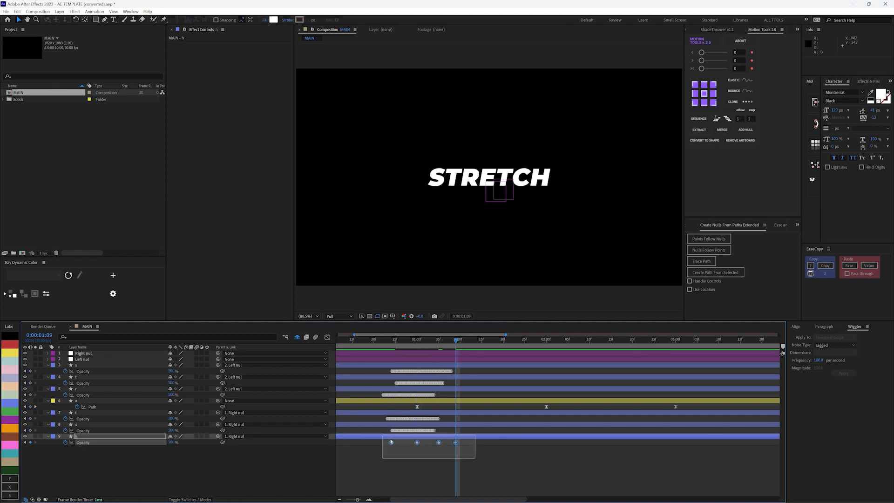
{"action": "left_click", "coordinate": [844, 373]}
{"action": "left_click_drag", "start_coordinate": [372, 340], "coordinate": [417, 341]}
{"action": "key", "text": "alt+Right"}
{"action": "key", "text": "F2"}
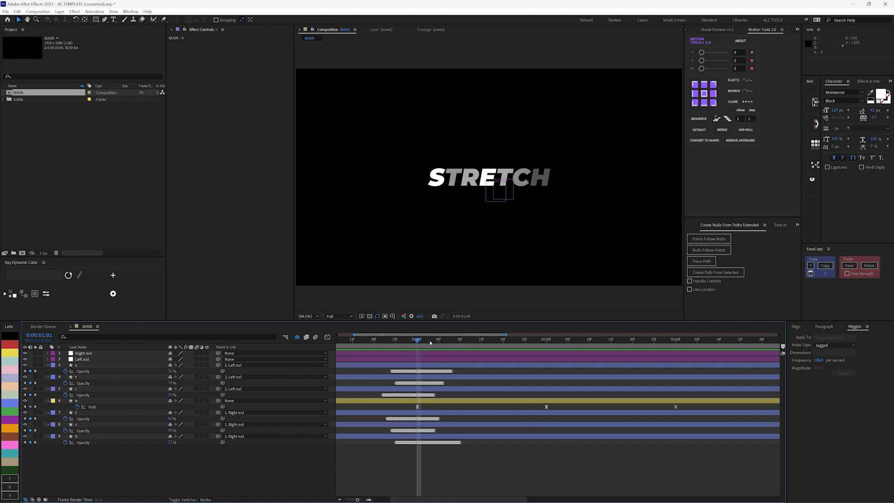
Step: Pre-compose all the layers into a composition named Stretch Text and review its animation up to 0:00:00:20
{"action": "left_click_drag", "start_coordinate": [430, 341], "coordinate": [482, 341]}
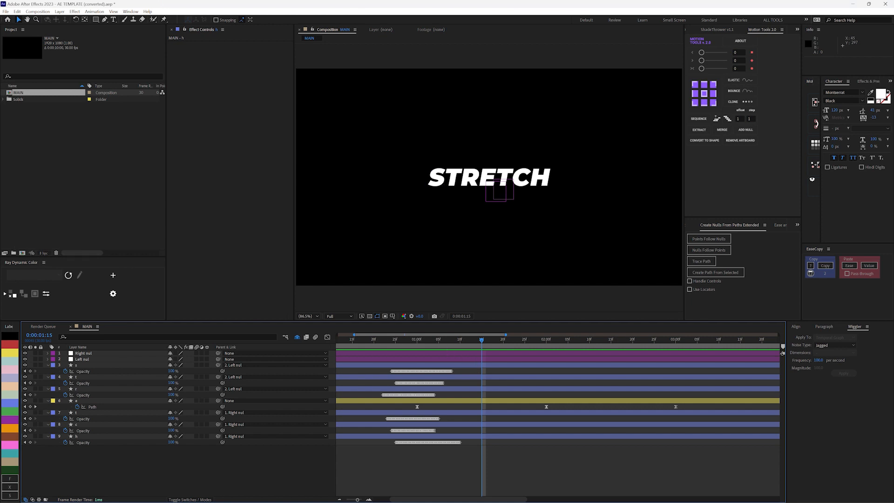
{"action": "left_click_drag", "start_coordinate": [157, 469], "coordinate": [96, 349]}
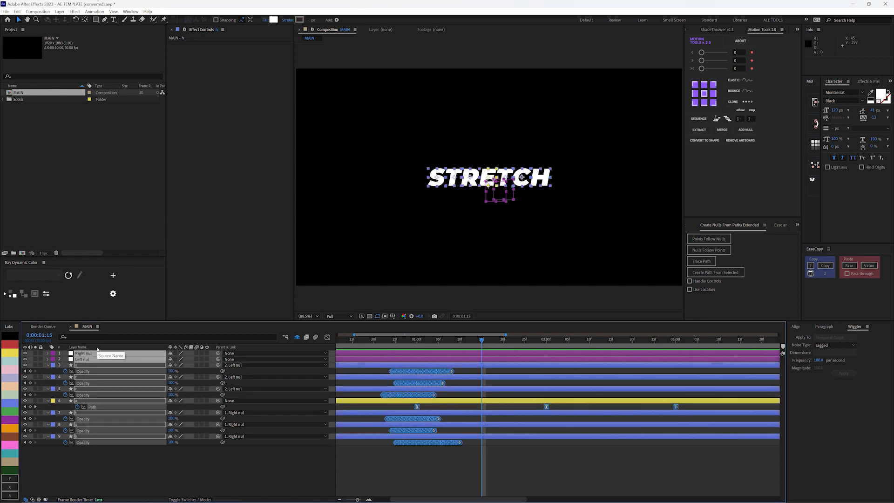
{"action": "key", "text": "ctrl+shift+c"}
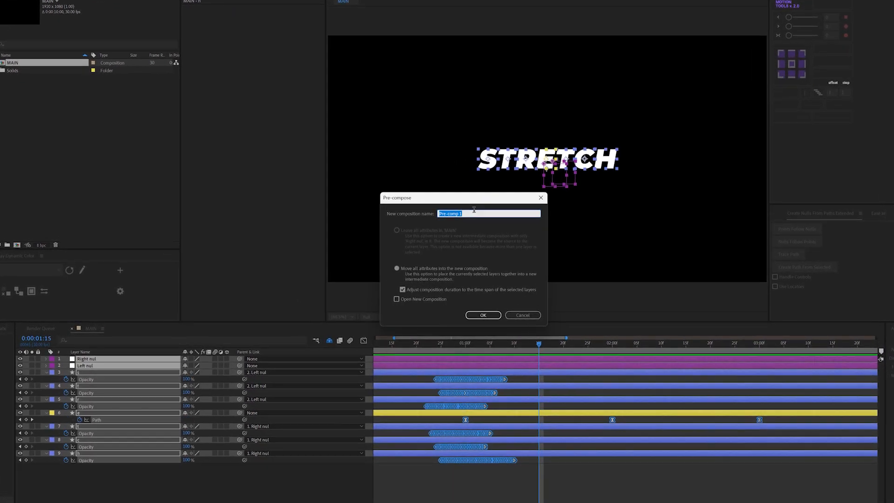
{"action": "type", "text": "Stretch"}
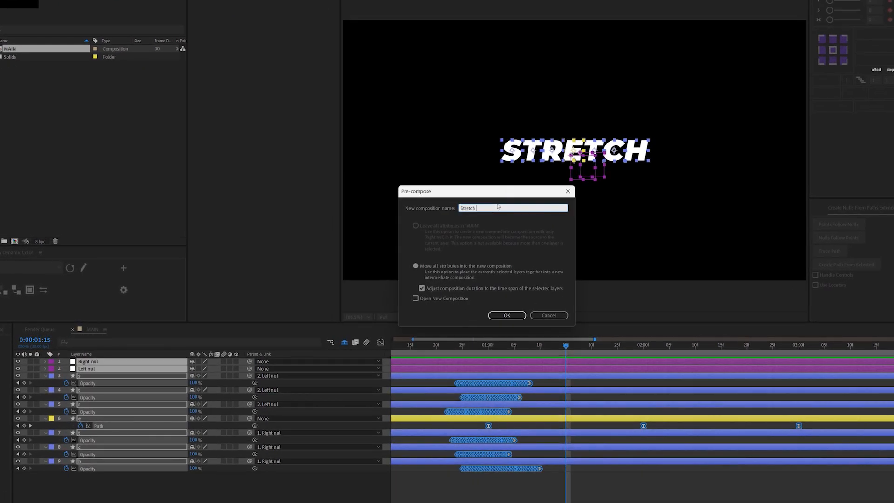
{"action": "type", "text": " Text"}
{"action": "left_click", "coordinate": [507, 316]}
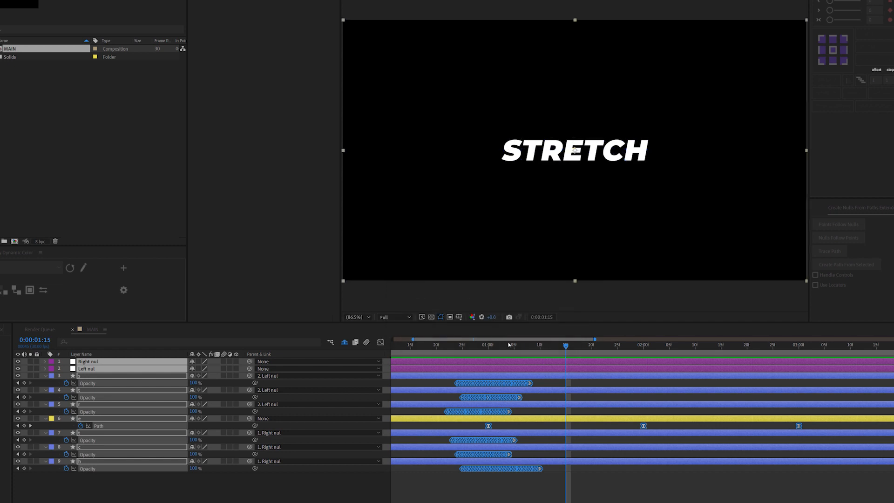
{"action": "key", "text": "space"}
{"action": "key", "text": "space"}
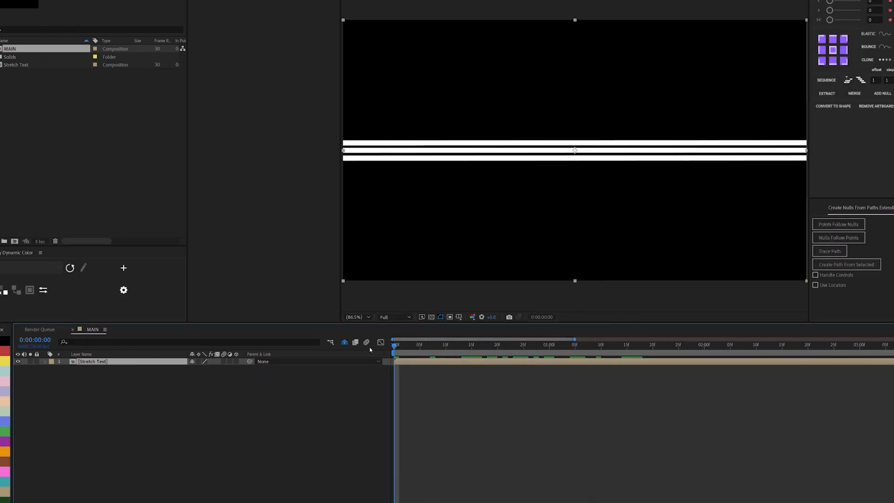
{"action": "left_click", "coordinate": [576, 414]}
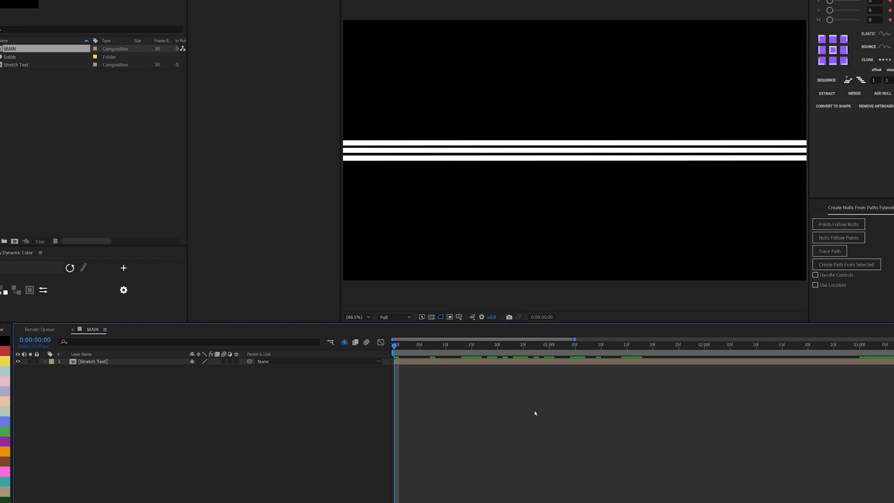
{"action": "left_click_drag", "start_coordinate": [411, 346], "coordinate": [497, 346]}
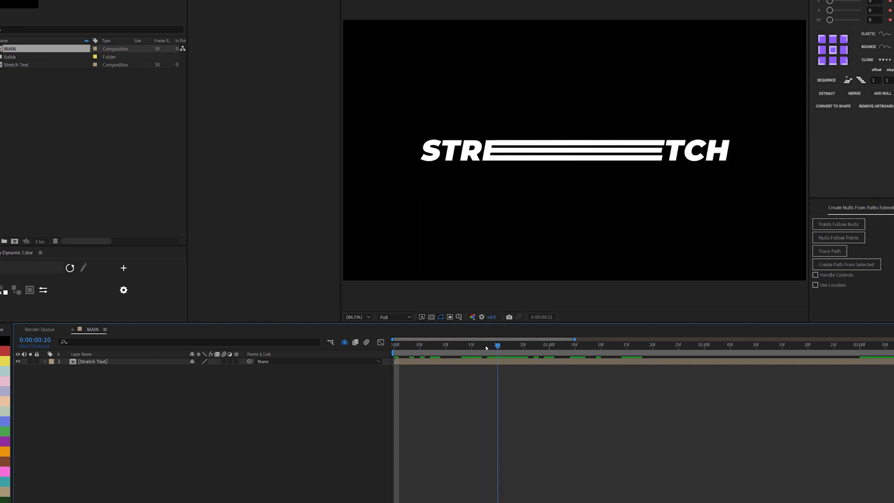
Step: Create a black solid named BG, place it beneath the Stretch Text layer, and hide Stretch Text
{"action": "right_click", "coordinate": [153, 411]}
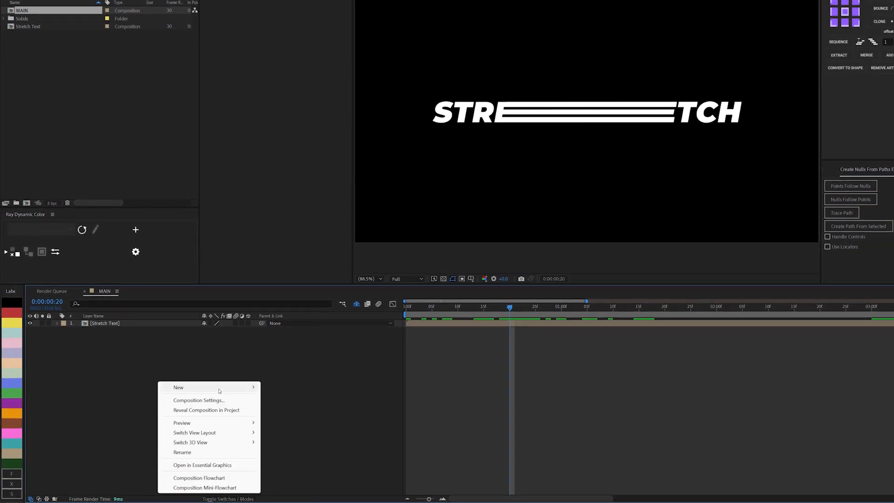
{"action": "mouse_move", "coordinate": [205, 408]}
{"action": "left_click", "coordinate": [281, 410]}
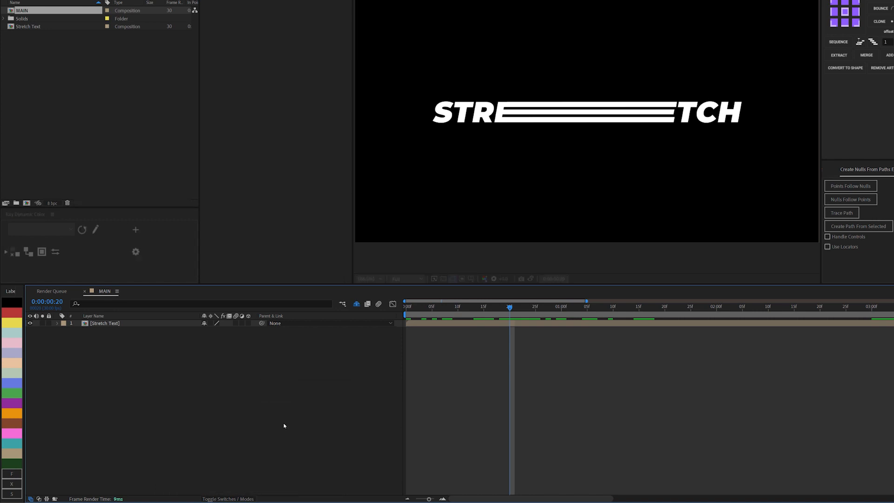
{"action": "type", "text": "BG"}
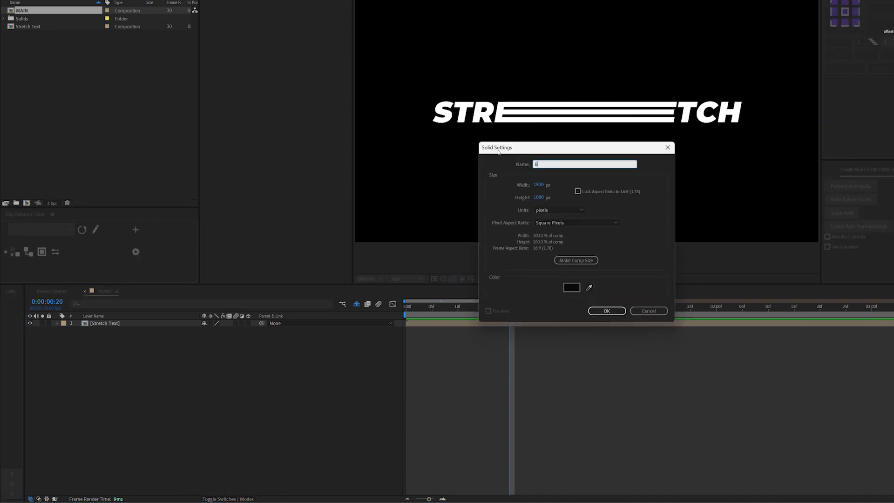
{"action": "left_click", "coordinate": [607, 310]}
{"action": "left_click_drag", "start_coordinate": [118, 323], "coordinate": [116, 336]}
{"action": "left_click", "coordinate": [31, 323]}
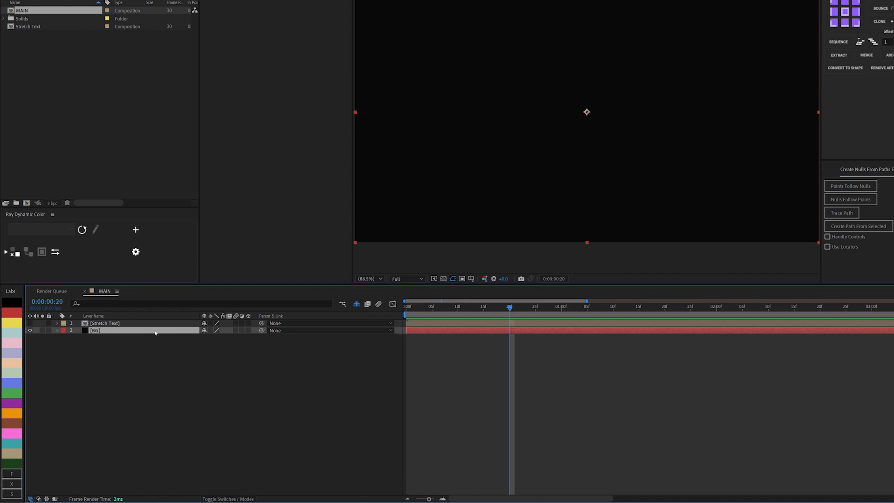
Step: Apply the 4-Color Gradient effect to the BG layer
{"action": "key", "text": "ctrl+space"}
{"action": "type", "text": "4"}
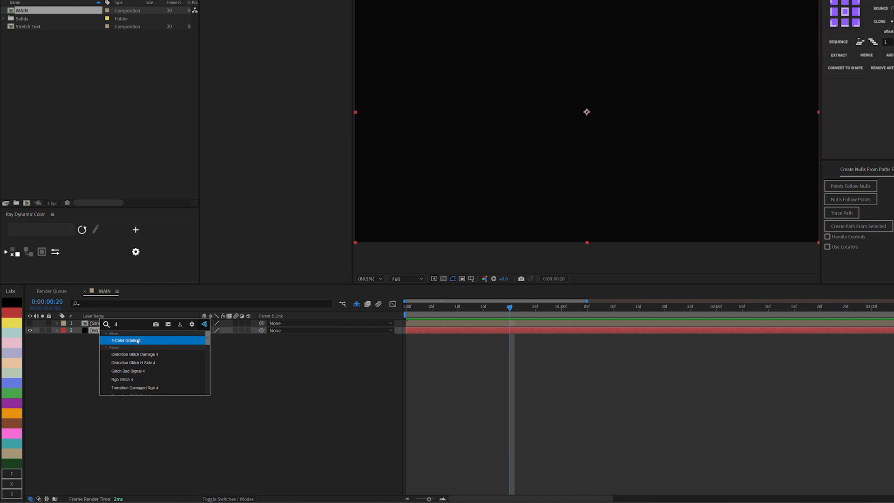
{"action": "left_click", "coordinate": [137, 340]}
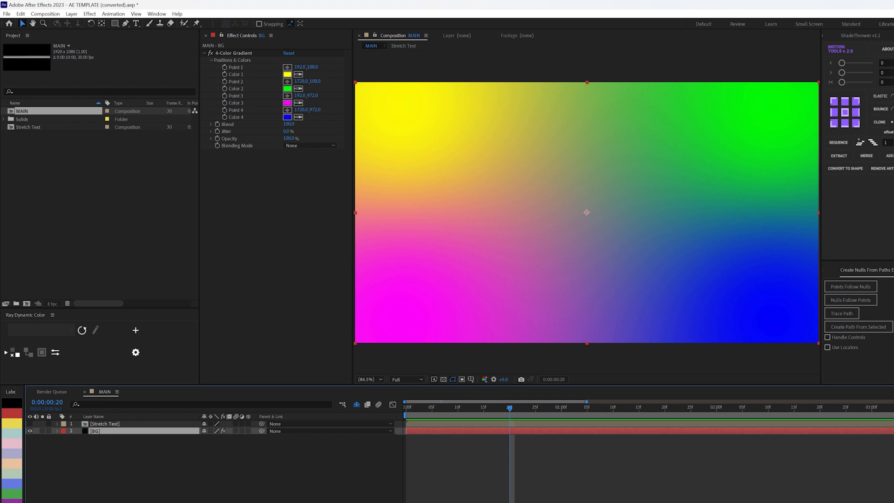
Step: Keep Color 1 of the gradient at FFFF00 and set Color 2 to 0090FF
{"action": "left_click", "coordinate": [287, 75]}
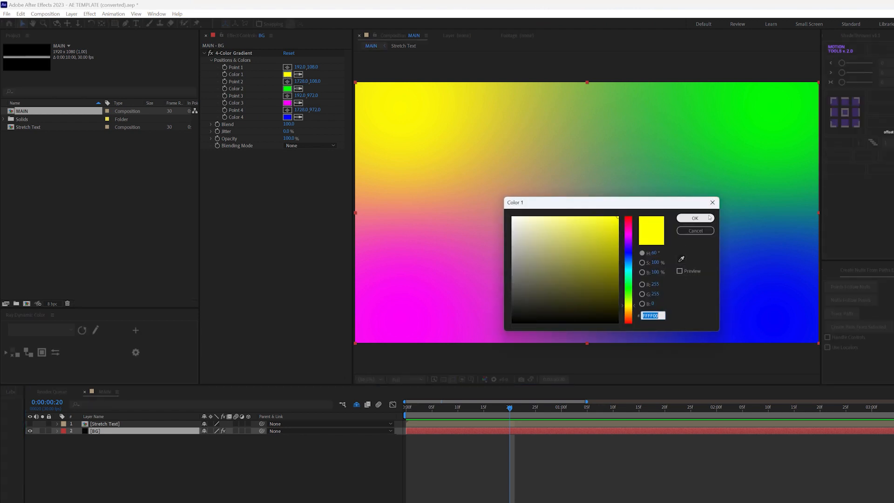
{"action": "left_click", "coordinate": [699, 219]}
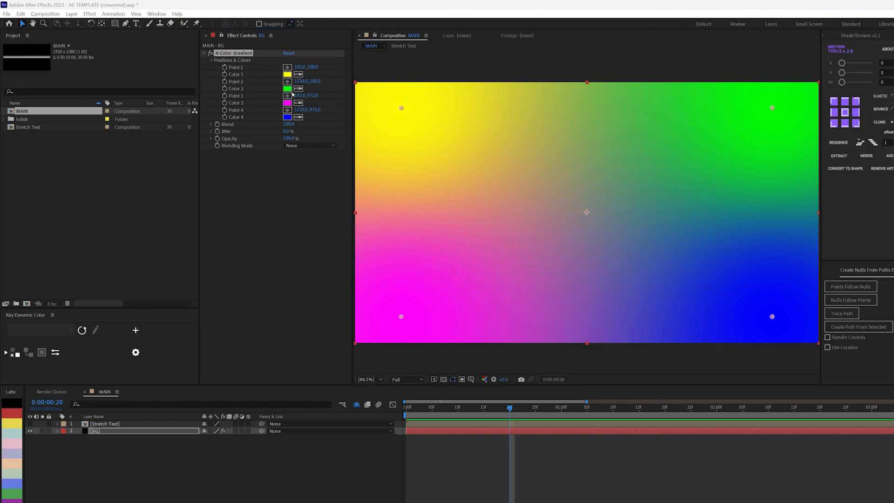
{"action": "left_click", "coordinate": [288, 88]}
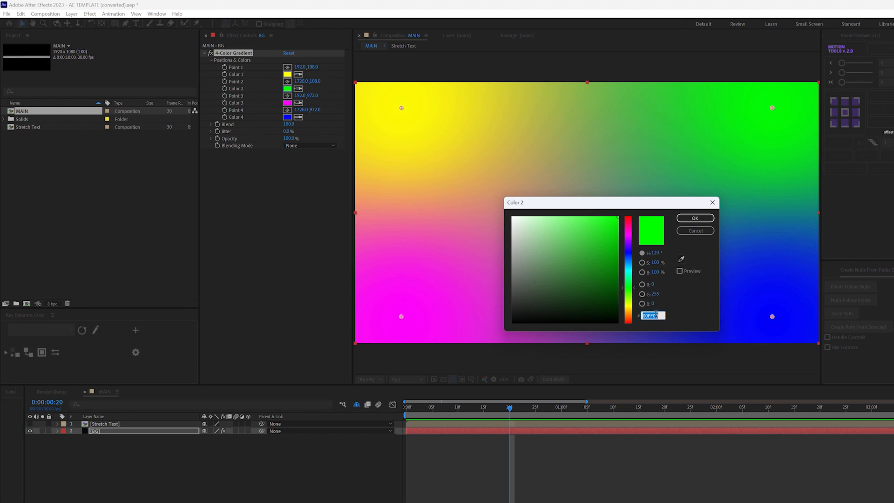
{"action": "type", "text": "0090FF"}
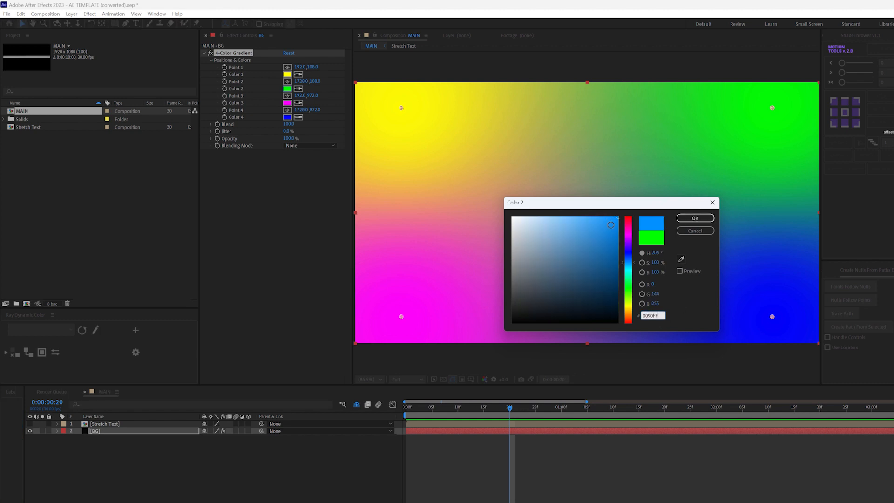
{"action": "left_click", "coordinate": [694, 218]}
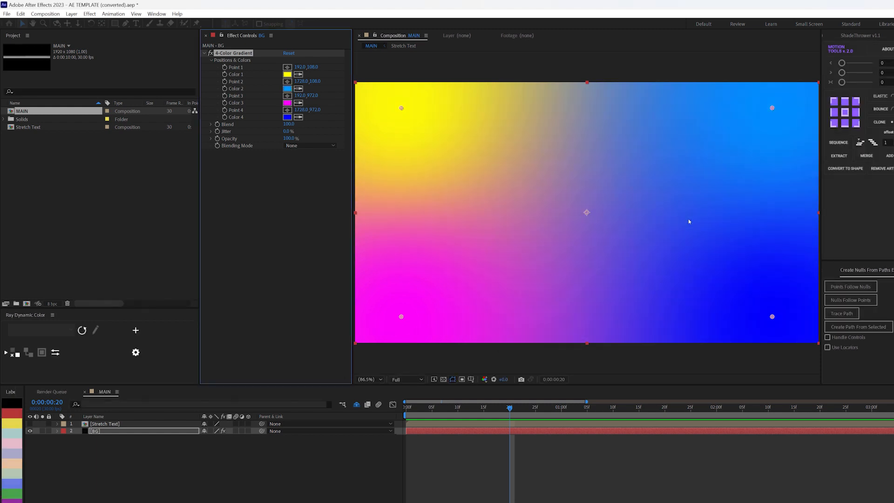
Step: Check the gradient's last two colors, keeping Color 3 at FF00FF and Color 4 at 0000FF
{"action": "left_click", "coordinate": [287, 102]}
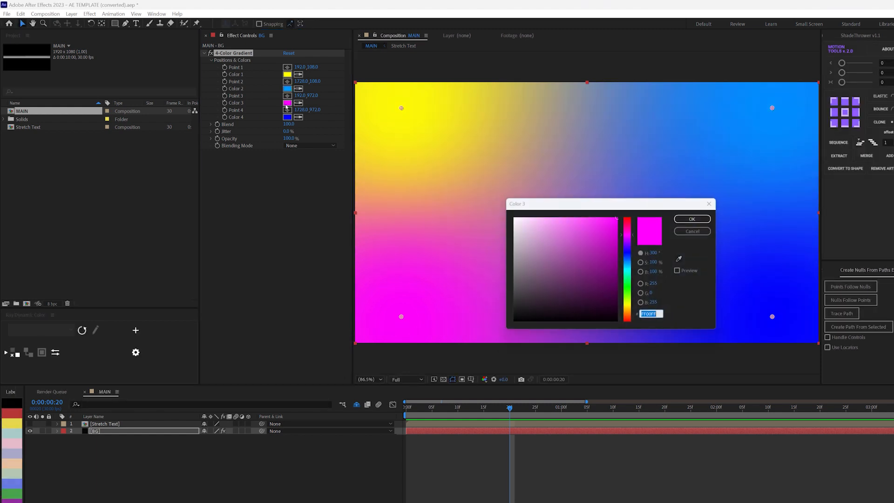
{"action": "left_click", "coordinate": [695, 218]}
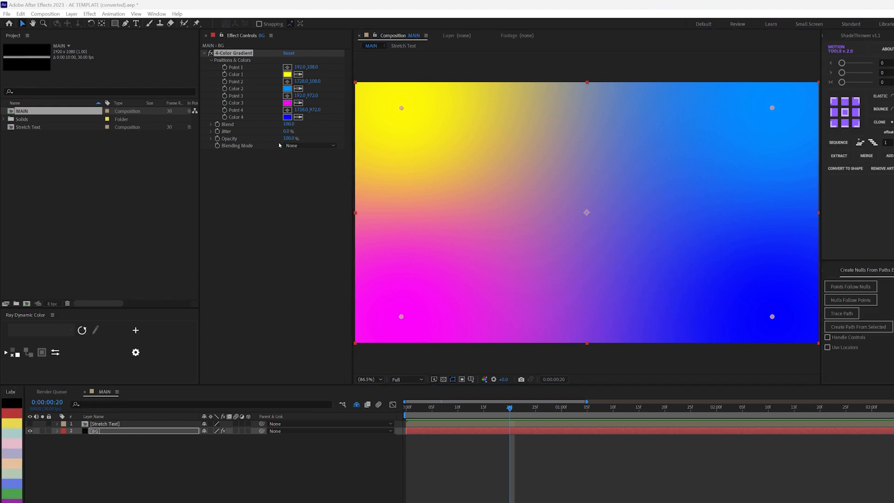
{"action": "left_click", "coordinate": [285, 118]}
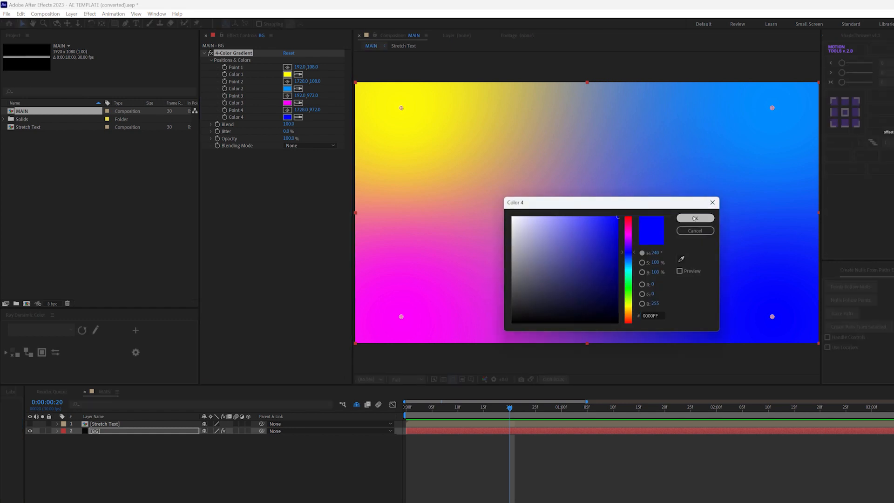
{"action": "left_click", "coordinate": [695, 218]}
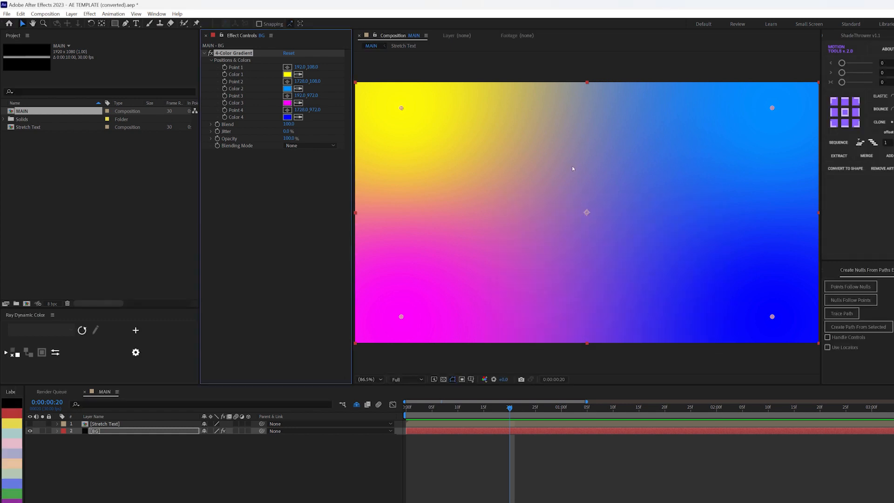
Step: Reposition gradient Points 1 to 4 at about (1650, -876), (368, 612), (564, 1596) and (2120, 1452), viewing the whole frame
{"action": "scroll", "coordinate": [582, 187], "scroll_direction": "down", "scroll_amount": 4}
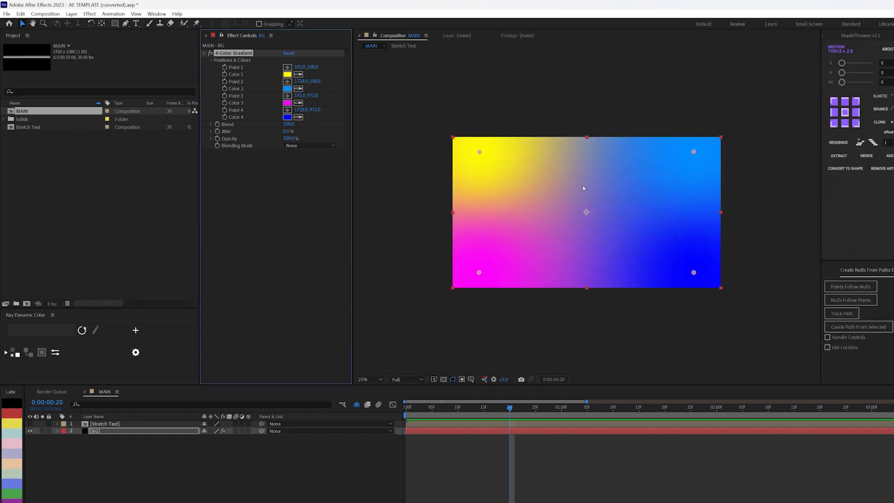
{"action": "left_click_drag", "start_coordinate": [535, 185], "coordinate": [616, 142]}
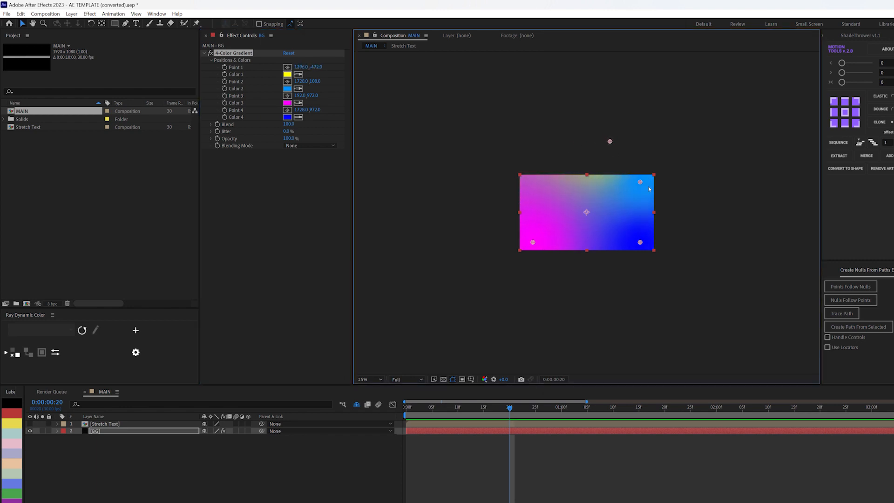
{"action": "left_click_drag", "start_coordinate": [640, 182], "coordinate": [559, 286]}
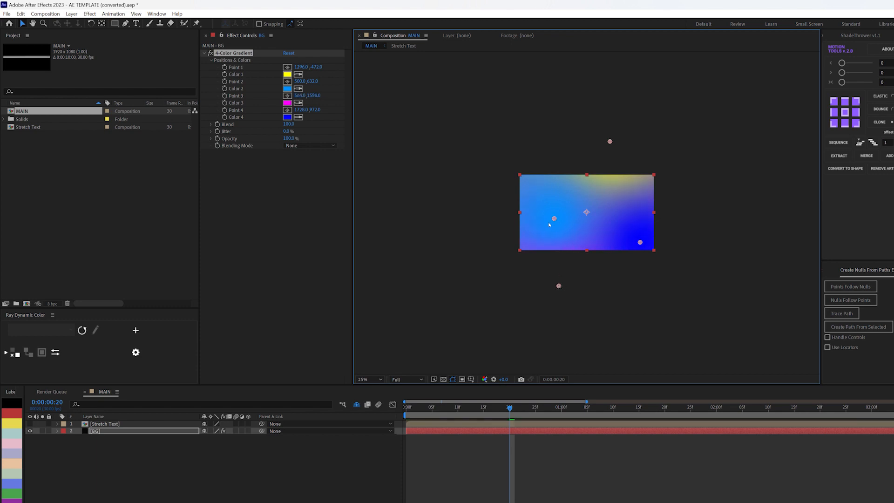
{"action": "left_click_drag", "start_coordinate": [554, 218], "coordinate": [544, 217]}
{"action": "left_click_drag", "start_coordinate": [640, 242], "coordinate": [668, 276]}
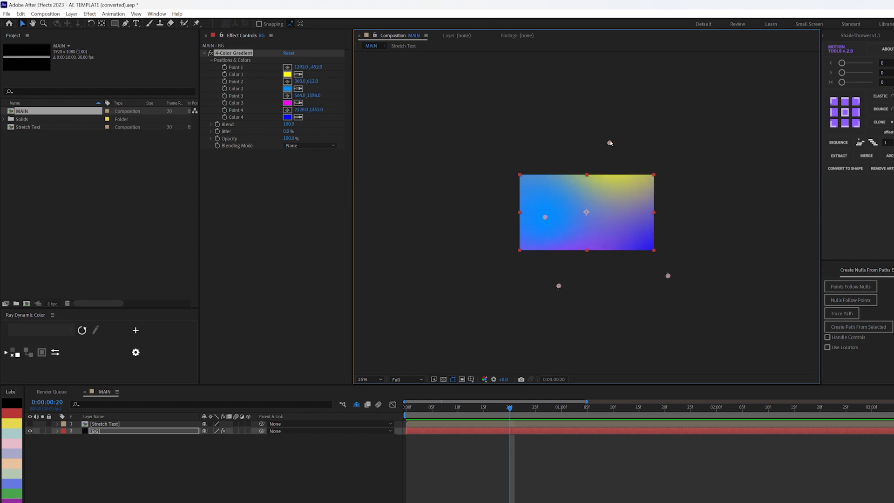
{"action": "left_click_drag", "start_coordinate": [610, 141], "coordinate": [635, 113]}
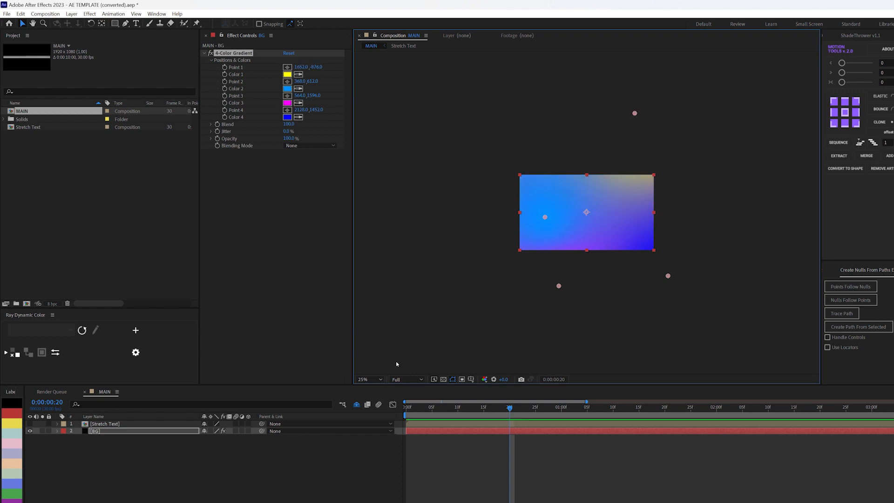
{"action": "left_click", "coordinate": [374, 380]}
{"action": "left_click", "coordinate": [386, 386]}
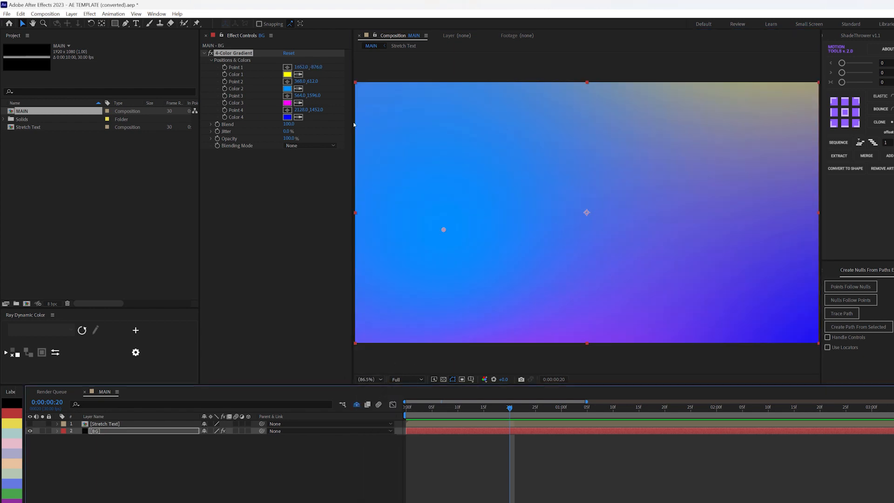
Step: Set the gradient's Jitter to 100%, show the Stretch Text layer again, and preview it over the background
{"action": "left_click_drag", "start_coordinate": [287, 131], "coordinate": [354, 132]}
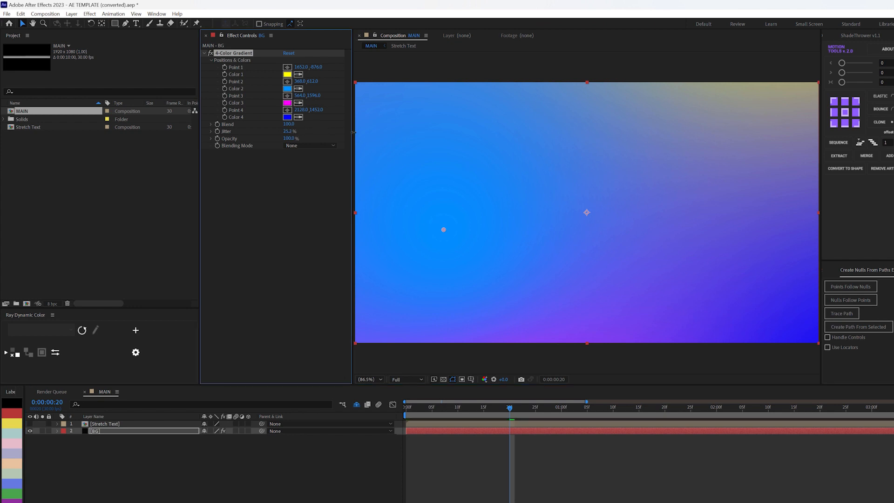
{"action": "left_click_drag", "start_coordinate": [568, 175], "coordinate": [589, 176]}
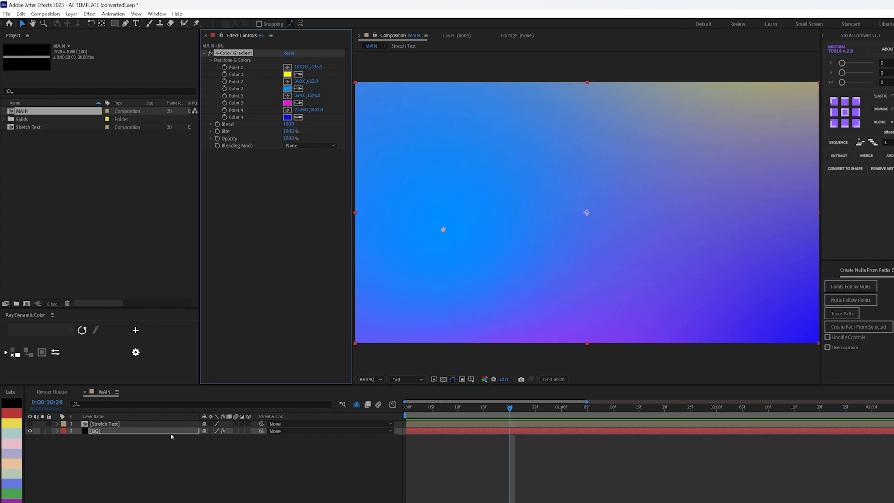
{"action": "left_click", "coordinate": [30, 424]}
{"action": "left_click", "coordinate": [158, 460]}
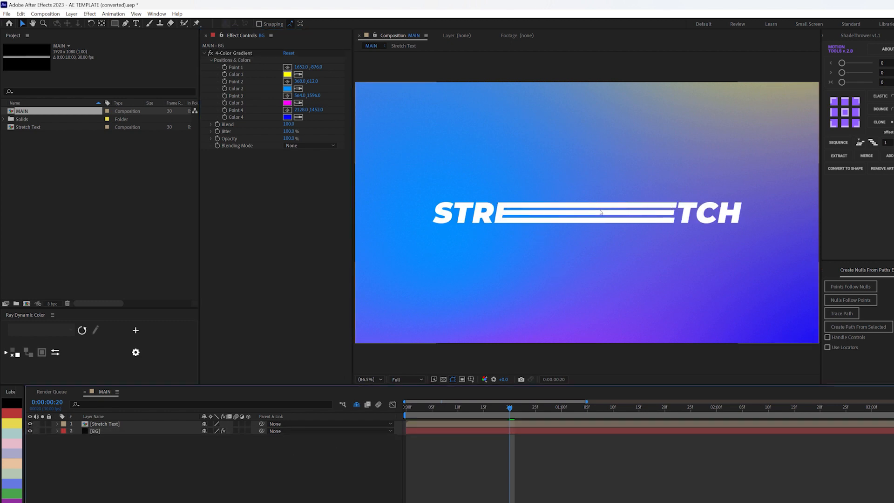
{"action": "left_click_drag", "start_coordinate": [490, 408], "coordinate": [436, 408]}
Step: Open the Stretch Text composition and apply the Deep Glow effect to the e layer, with its keyframes revealed
{"action": "double_click", "coordinate": [121, 425]}
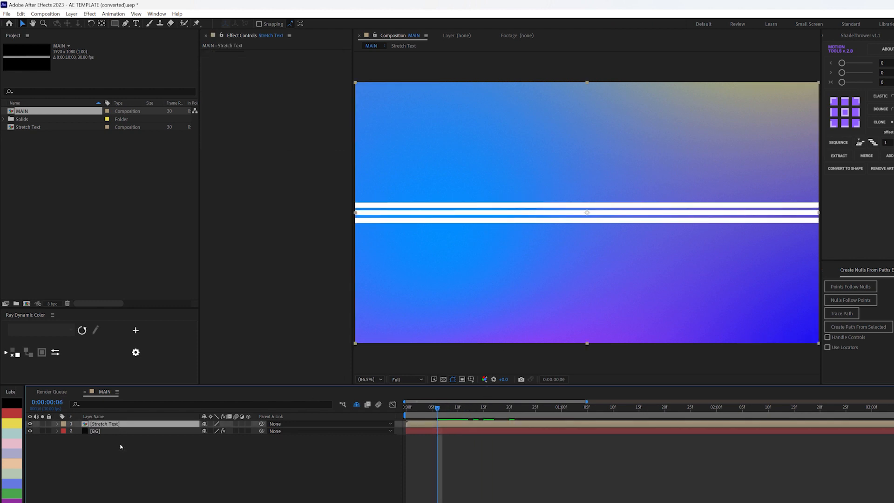
{"action": "left_click", "coordinate": [105, 459]}
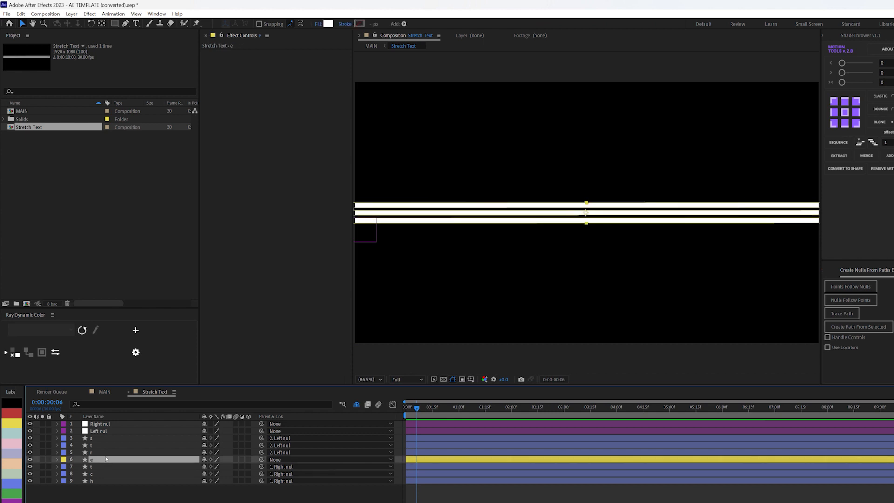
{"action": "key", "text": "u"}
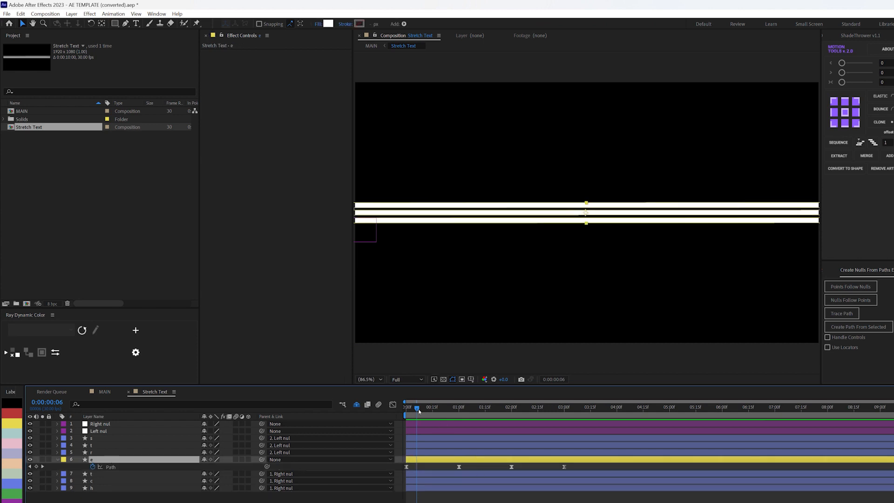
{"action": "key", "text": "ctrl+space"}
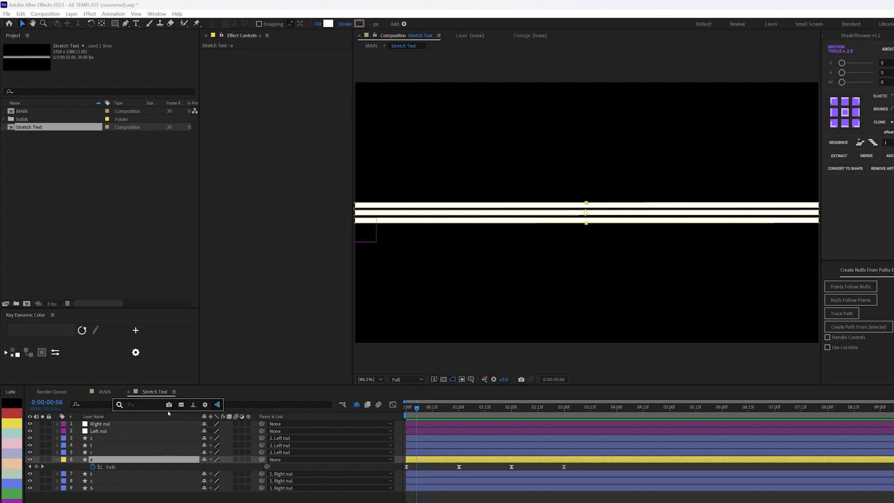
{"action": "type", "text": "deep"}
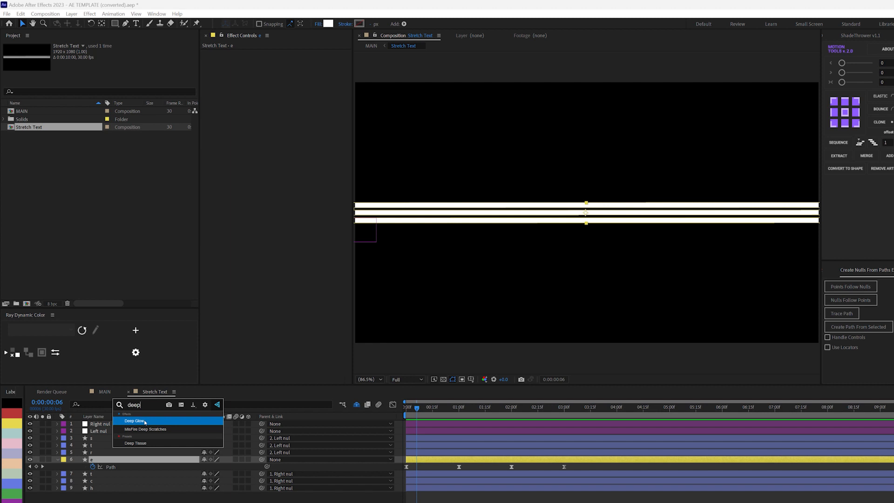
{"action": "left_click", "coordinate": [145, 422]}
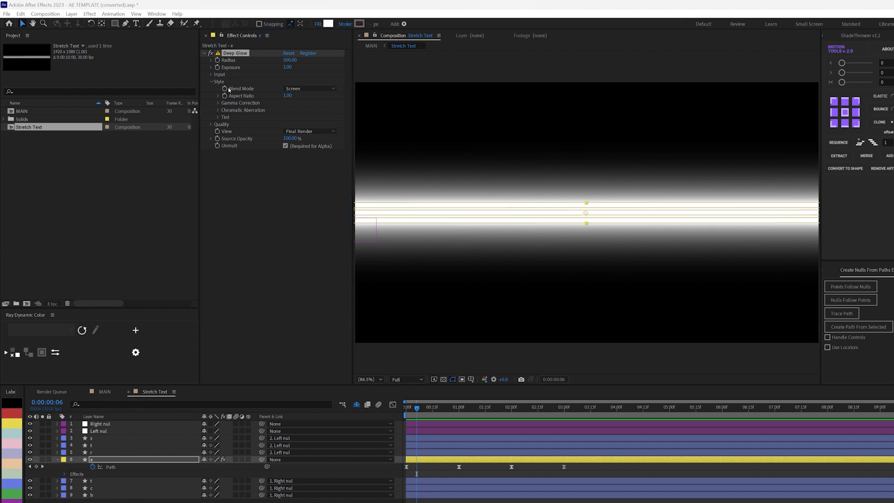
Step: Set Deep Glow's Exposure to 0.5 and keyframe it at 0:00:00:00
{"action": "left_click", "coordinate": [285, 67]}
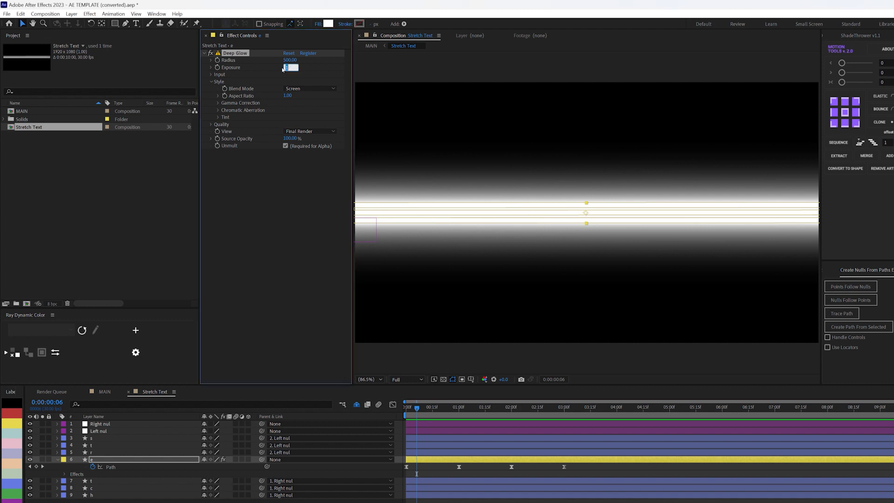
{"action": "key", "text": "BackSpace"}
{"action": "type", "text": "0.5"}
{"action": "key", "text": "Return"}
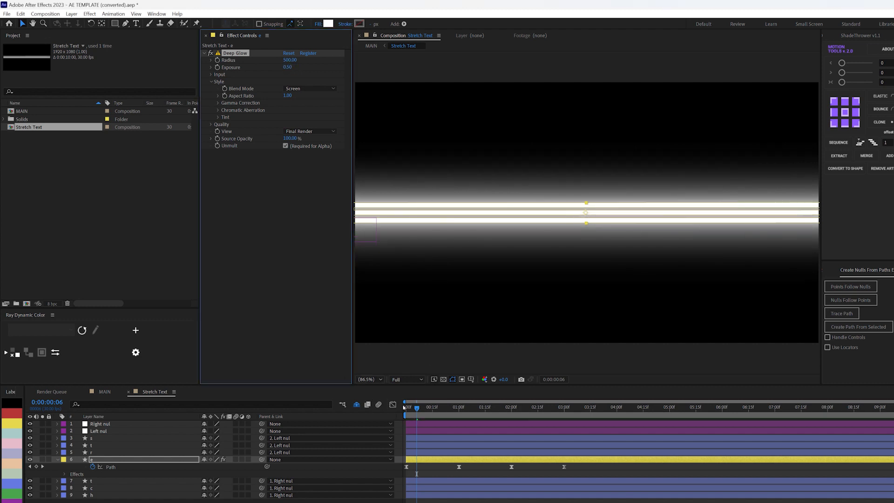
{"action": "left_click_drag", "start_coordinate": [414, 410], "coordinate": [406, 410]}
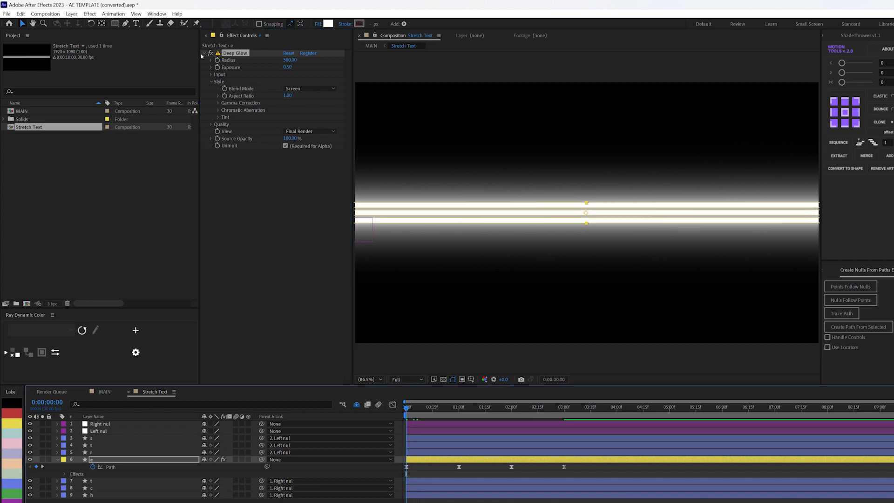
{"action": "left_click", "coordinate": [217, 67]}
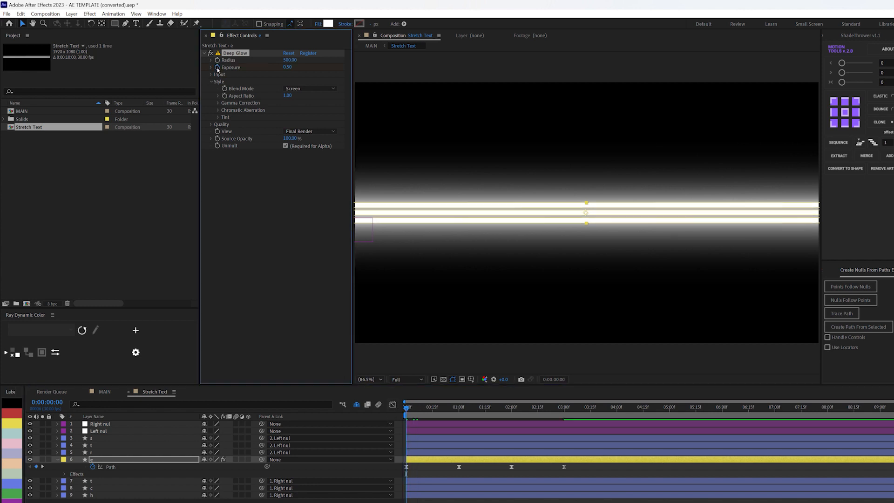
Step: Add a Deep Glow Exposure keyframe of 0 at 0:00:01:00
{"action": "left_click", "coordinate": [458, 408]}
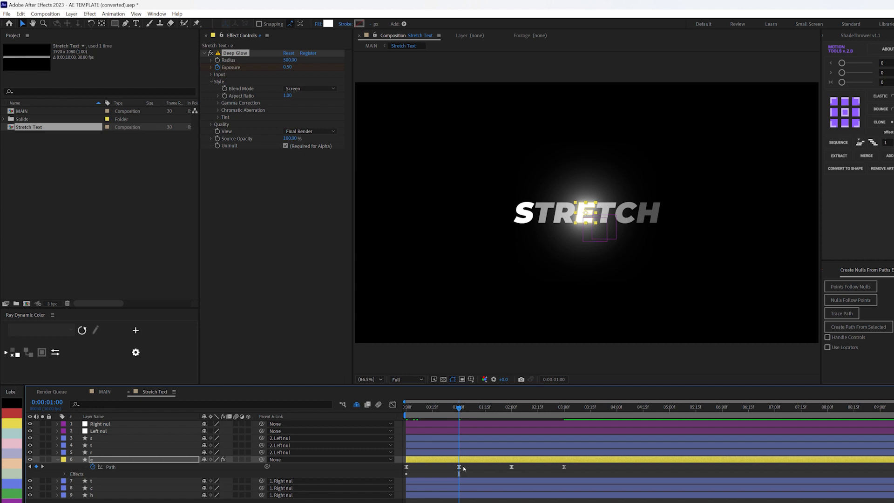
{"action": "left_click", "coordinate": [288, 67]}
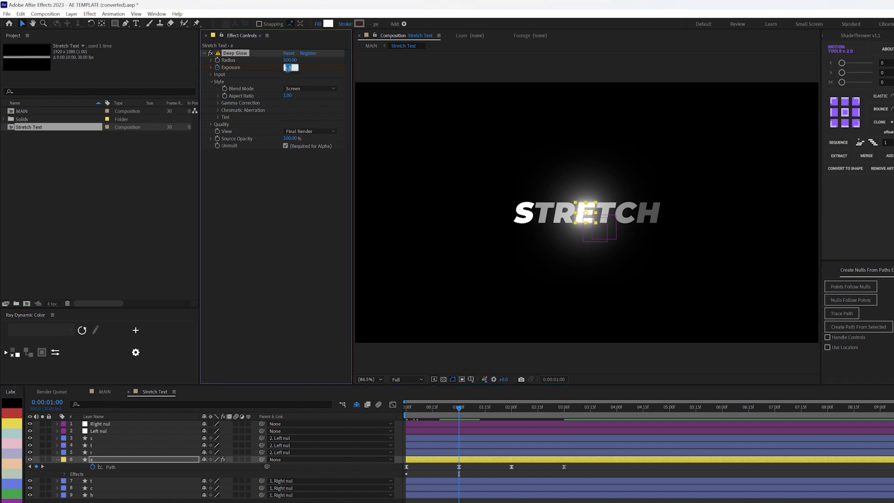
{"action": "type", "text": "0"}
{"action": "key", "text": "Return"}
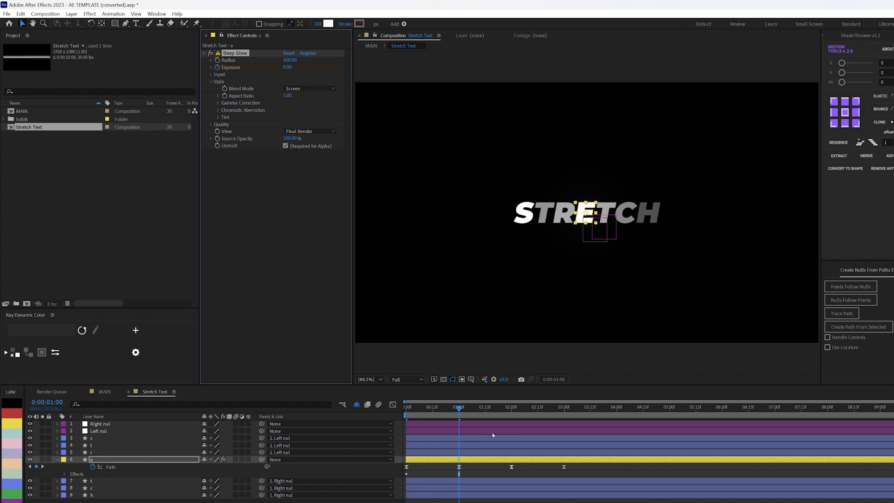
Step: Reveal the e layer's two Exposure keyframes and clone them at 0:00:02:00 with Motion Tools
{"action": "key", "text": "u"}
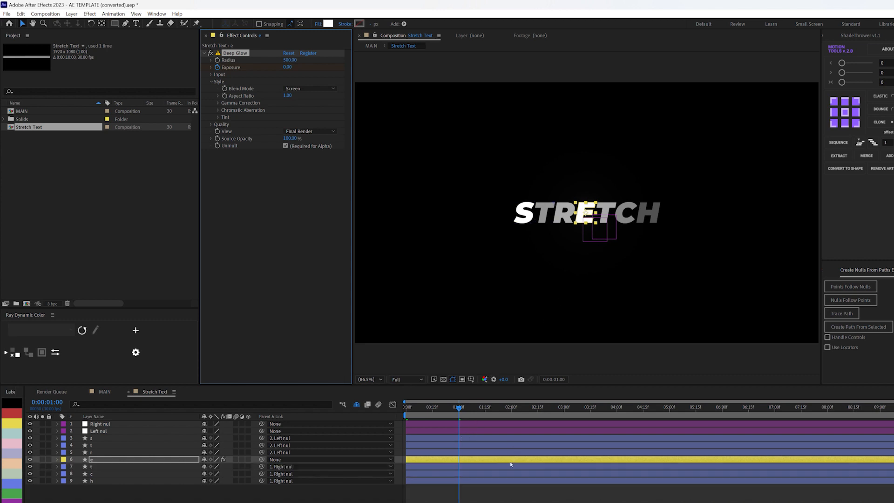
{"action": "left_click", "coordinate": [482, 478]}
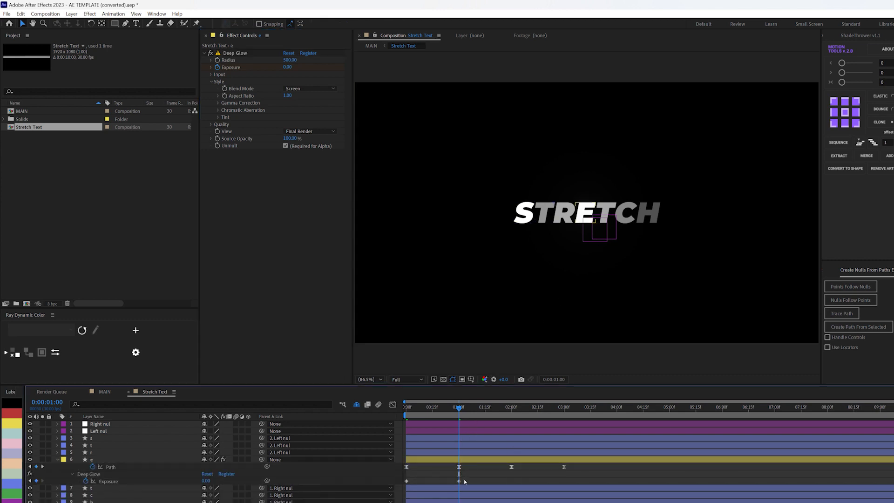
{"action": "left_click", "coordinate": [406, 481]}
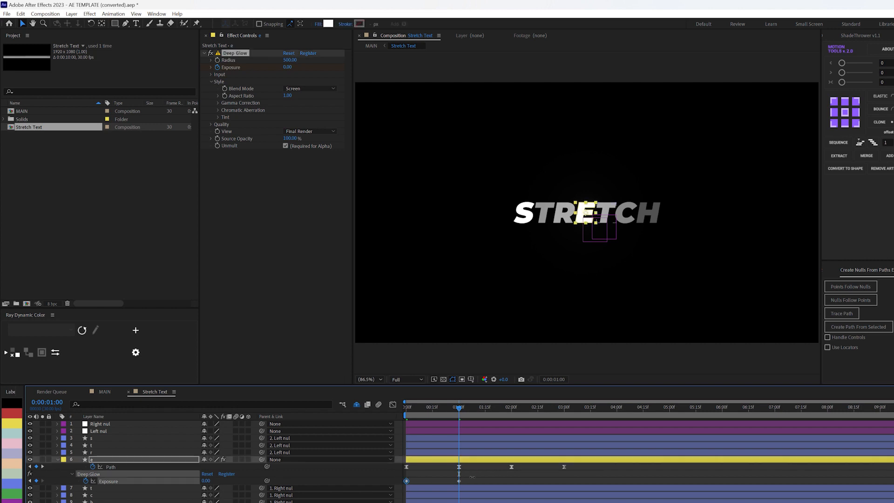
{"action": "left_click_drag", "start_coordinate": [476, 478], "coordinate": [396, 494]}
{"action": "left_click", "coordinate": [511, 414]}
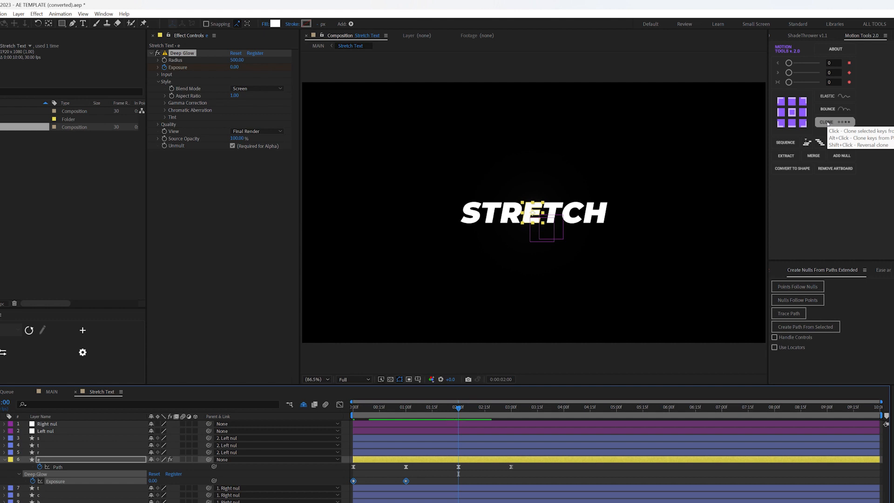
{"action": "left_click", "coordinate": [827, 123]}
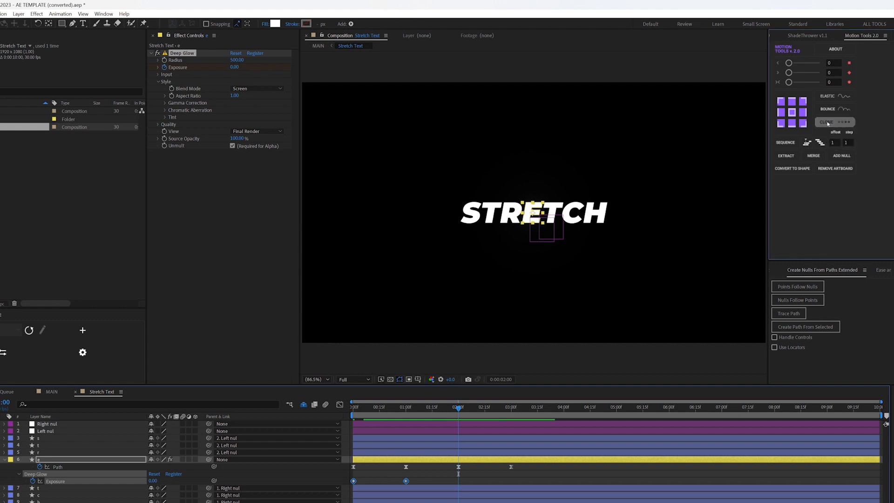
{"action": "left_click", "coordinate": [436, 472]}
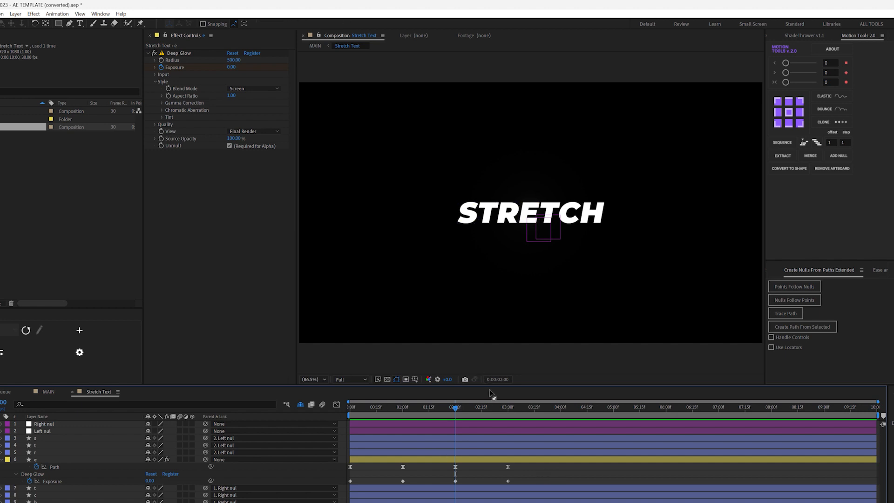
Step: Review the glow animation in Stretch Text across its keyframes, back to the start of the timeline
{"action": "left_click", "coordinate": [466, 407]}
{"action": "left_click", "coordinate": [422, 406]}
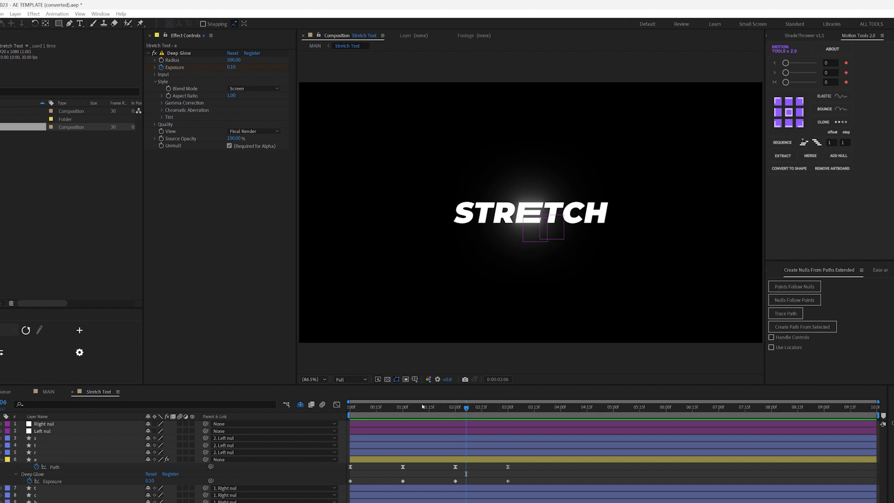
{"action": "left_click_drag", "start_coordinate": [502, 408], "coordinate": [347, 414]}
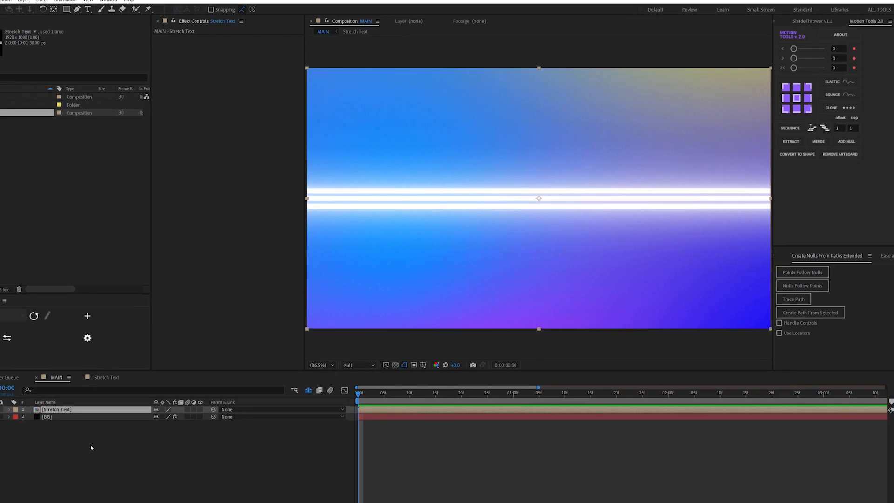
Step: Add an adjustment layer to the MAIN composition and rename it OC
{"action": "right_click", "coordinate": [82, 459]}
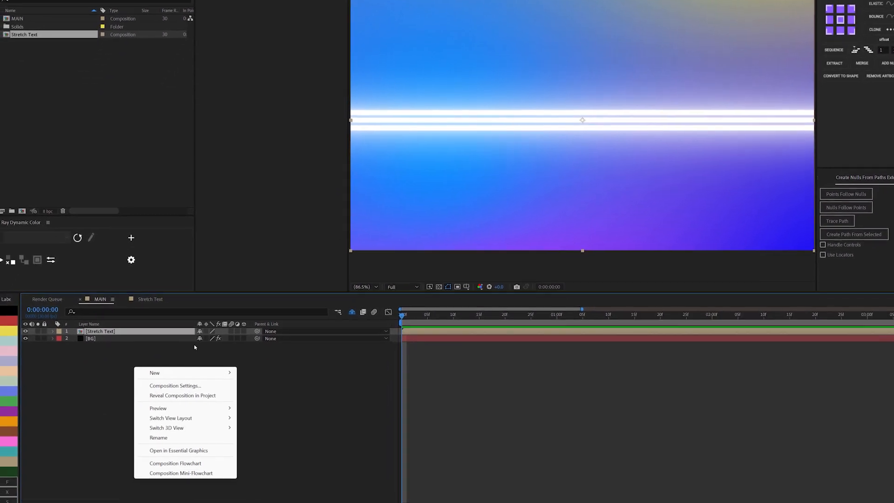
{"action": "mouse_move", "coordinate": [194, 367]}
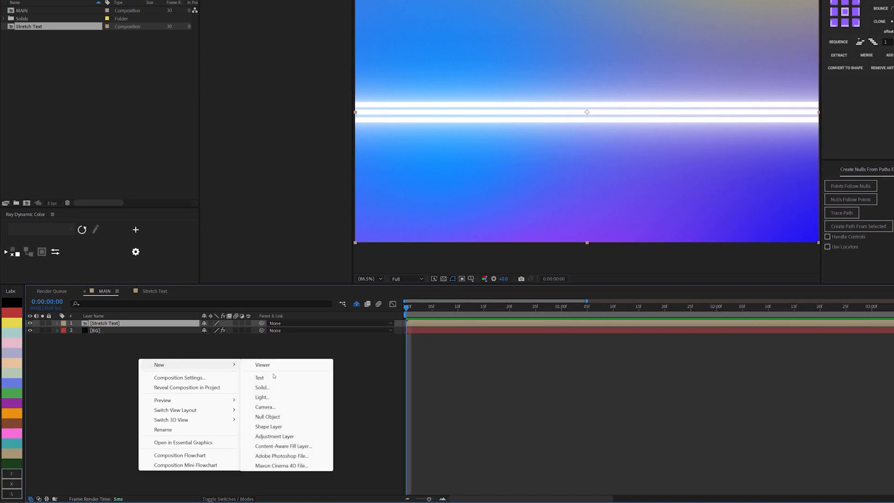
{"action": "left_click", "coordinate": [279, 436]}
{"action": "key", "text": "Return"}
{"action": "type", "text": "O"}
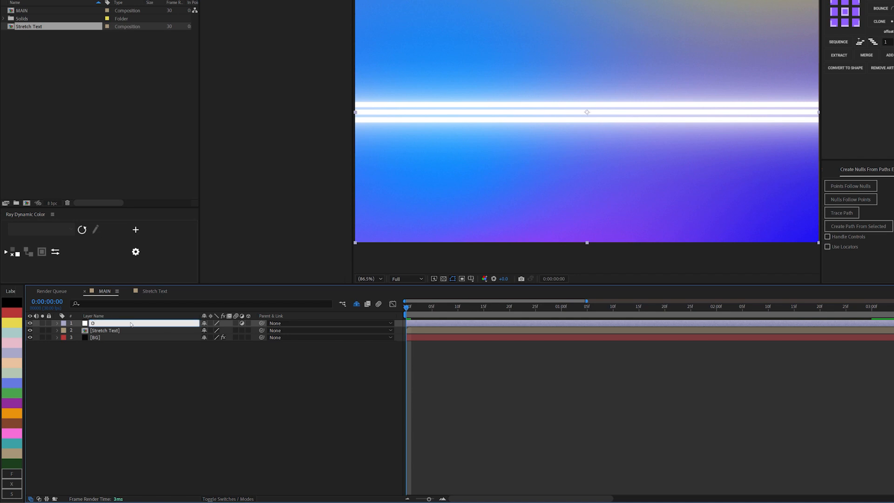
{"action": "type", "text": "C"}
{"action": "key", "text": "Return"}
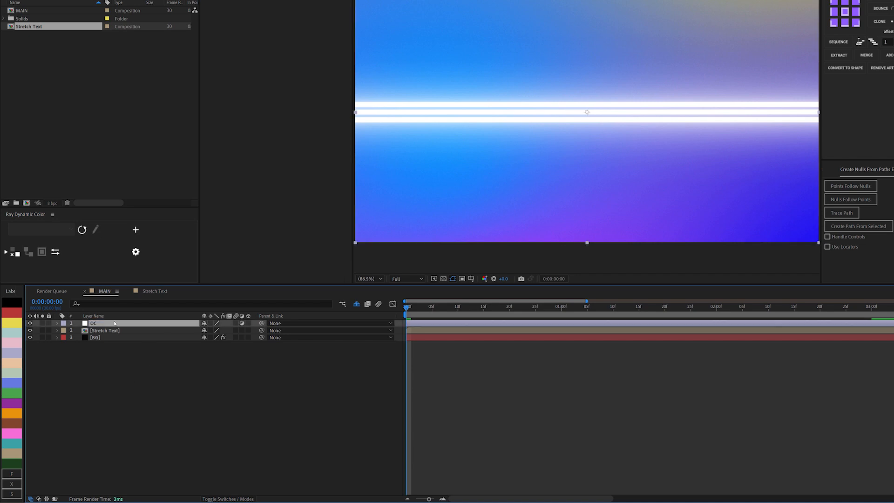
Step: Apply the Optics Compensation effect to the OC adjustment layer
{"action": "key", "text": "ctrl+space"}
{"action": "type", "text": "opt"}
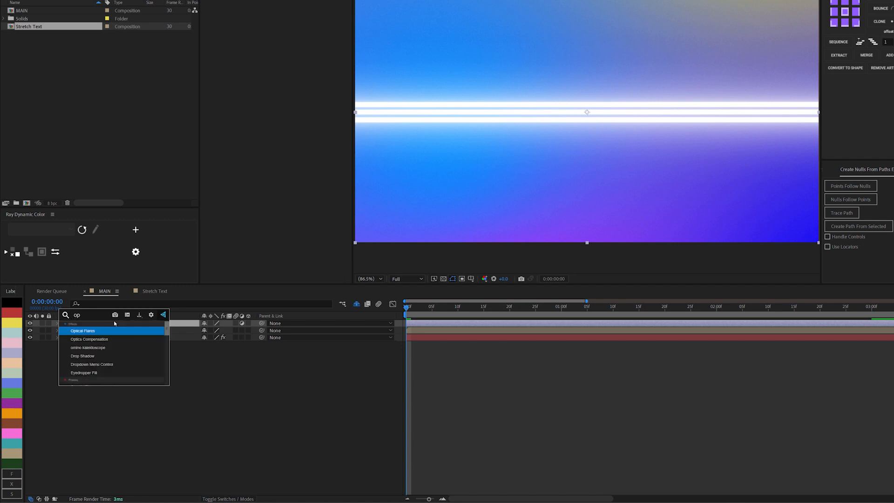
{"action": "left_click", "coordinate": [111, 339]}
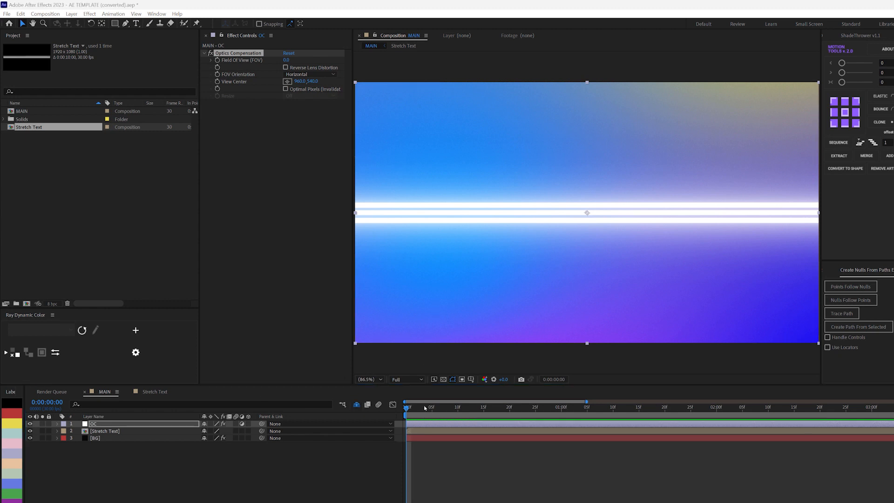
Step: Keyframe Optics Compensation's Field Of View with 0 at 0:00:01:00 and 180 at 0:00:00:00
{"action": "left_click", "coordinate": [562, 410]}
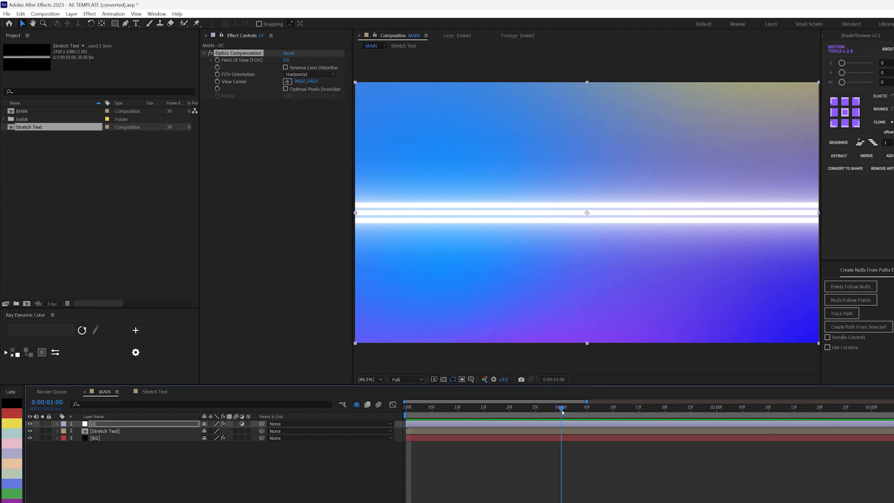
{"action": "left_click", "coordinate": [217, 60]}
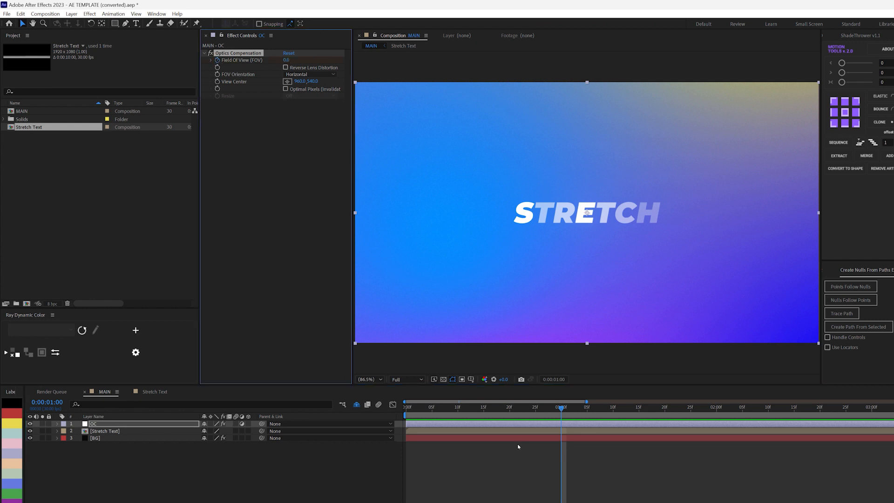
{"action": "left_click_drag", "start_coordinate": [559, 408], "coordinate": [222, 387]}
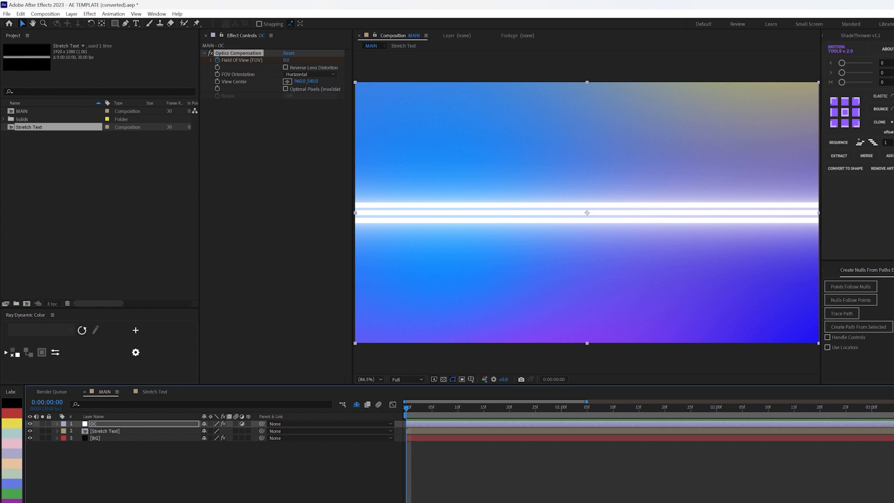
{"action": "left_click", "coordinate": [286, 60]}
{"action": "type", "text": "1"}
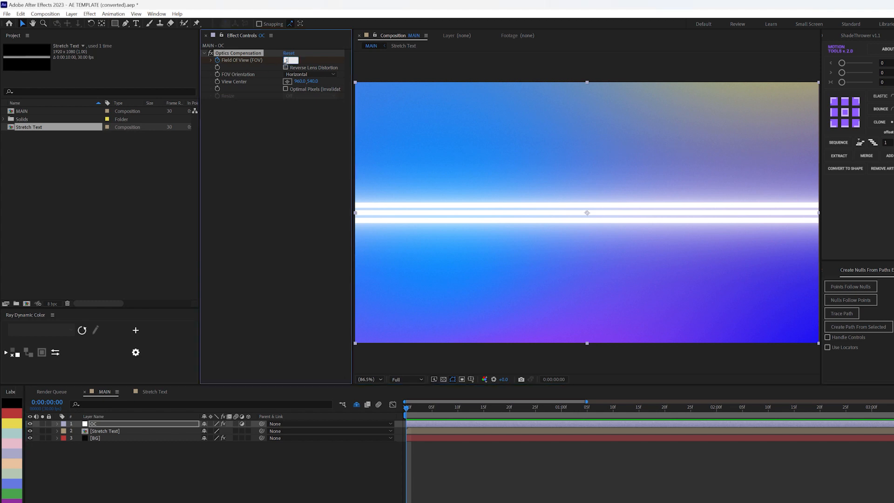
{"action": "type", "text": "80"}
{"action": "key", "text": "Return"}
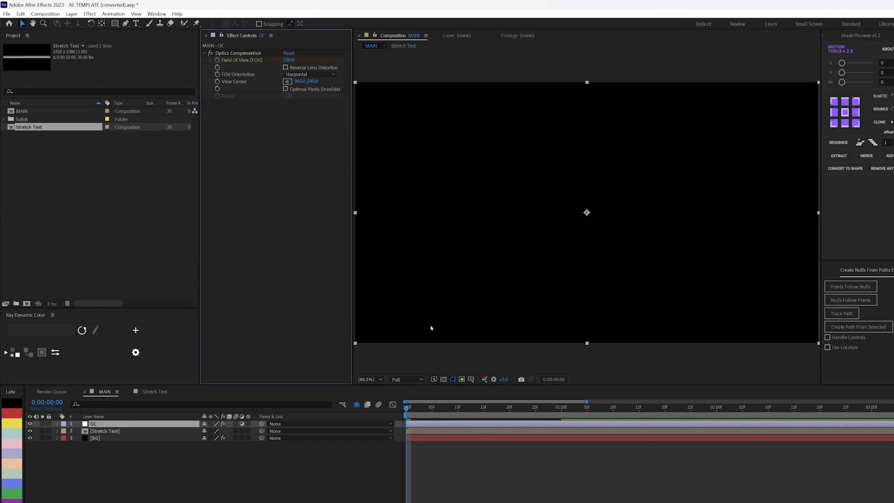
Step: Enable Reverse Lens Distortion for Optics Compensation and switch the project color depth to 16 bpc
{"action": "key", "text": "space"}
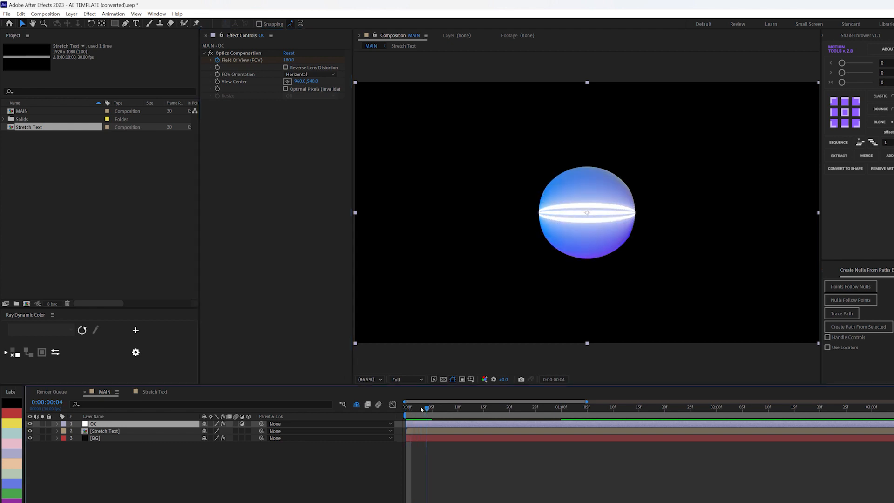
{"action": "mouse_move", "coordinate": [489, 412]}
{"action": "left_mouse_down"}
{"action": "mouse_move", "coordinate": [431, 413]}
{"action": "mouse_move", "coordinate": [525, 413]}
{"action": "mouse_move", "coordinate": [445, 413]}
{"action": "mouse_move", "coordinate": [525, 414]}
{"action": "mouse_move", "coordinate": [489, 419]}
{"action": "left_mouse_up"}
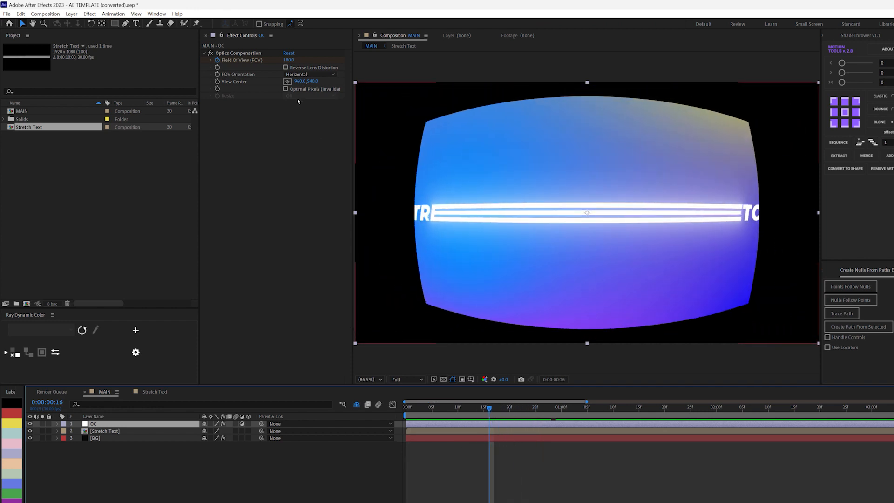
{"action": "left_click", "coordinate": [285, 67]}
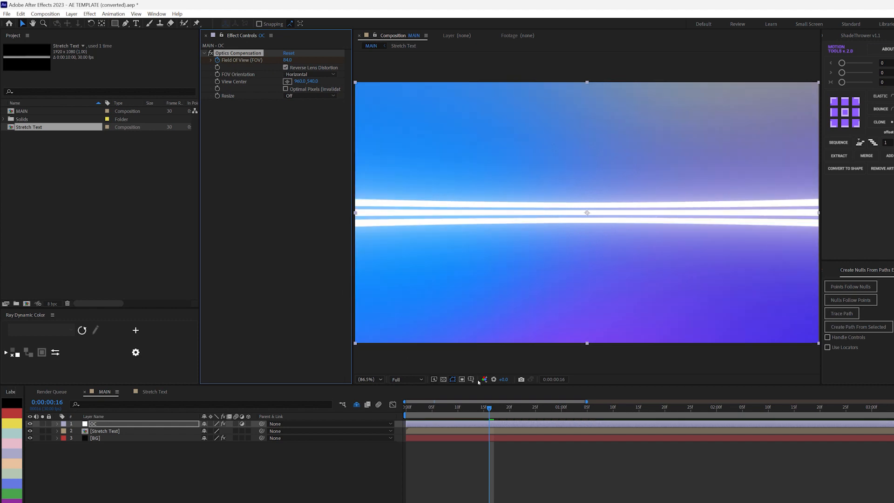
{"action": "mouse_move", "coordinate": [489, 409]}
{"action": "left_mouse_down"}
{"action": "mouse_move", "coordinate": [407, 409]}
{"action": "mouse_move", "coordinate": [494, 409]}
{"action": "left_mouse_up"}
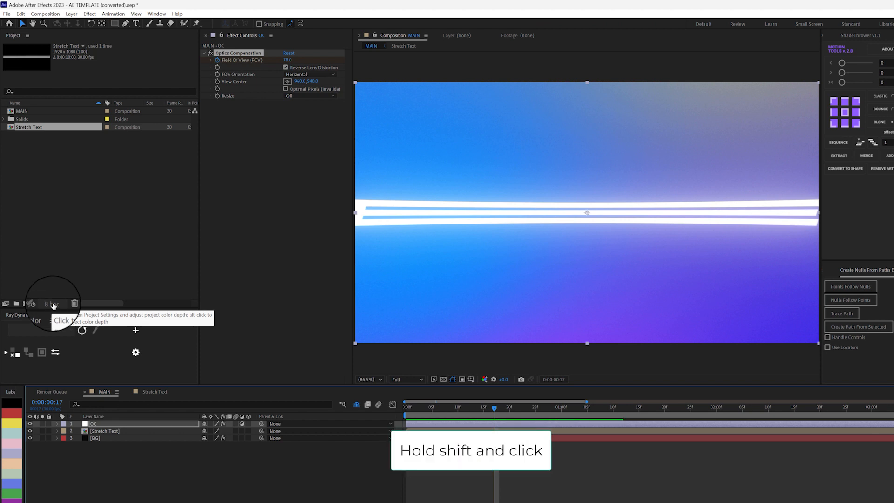
{"action": "left_click", "coordinate": [52, 304], "text": "shift"}
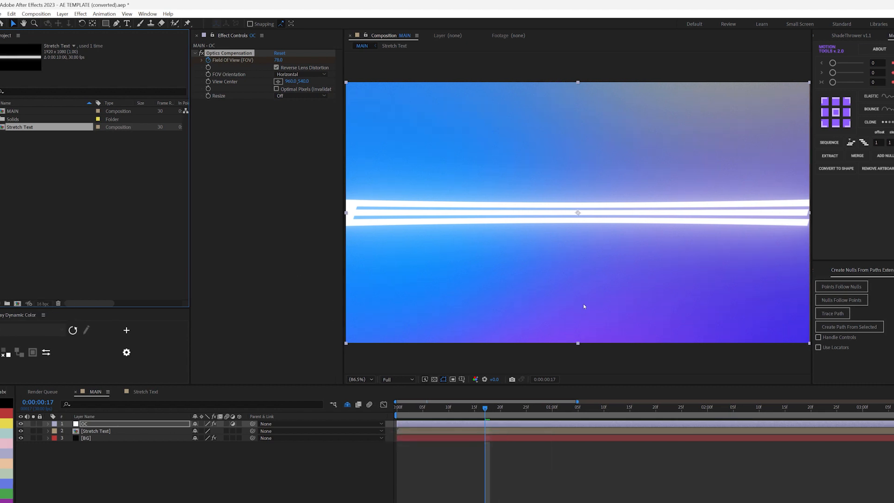
Step: Reveal the OC layer's two Field Of View keyframes and clone them at 0:00:02:00 with Motion Tools
{"action": "left_click_drag", "start_coordinate": [493, 412], "coordinate": [708, 414]}
{"action": "key", "text": "u"}
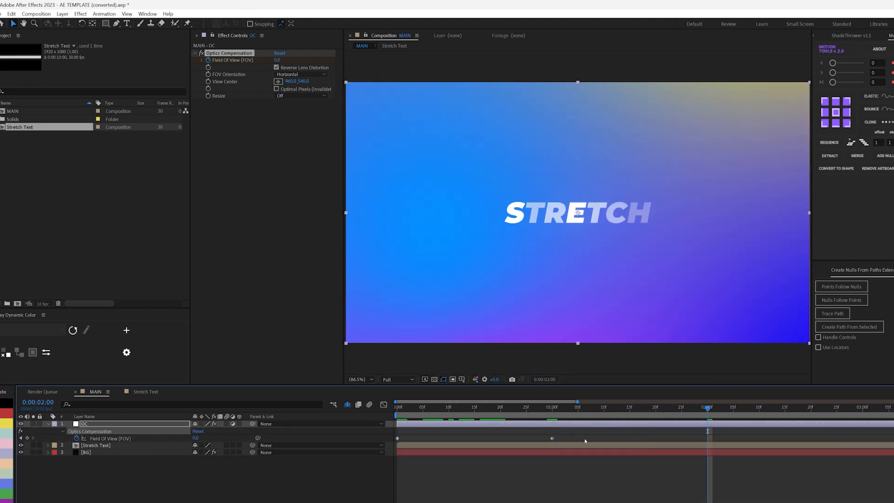
{"action": "left_click_drag", "start_coordinate": [565, 431], "coordinate": [385, 450]}
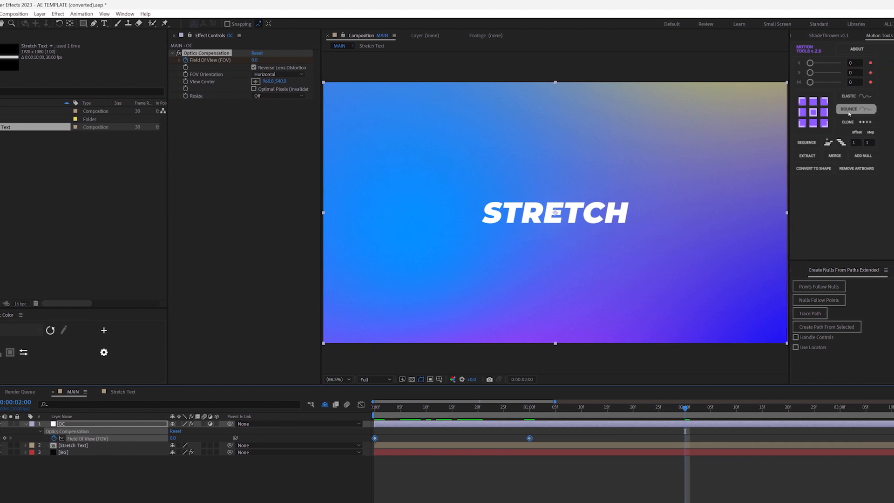
{"action": "left_click", "coordinate": [876, 122]}
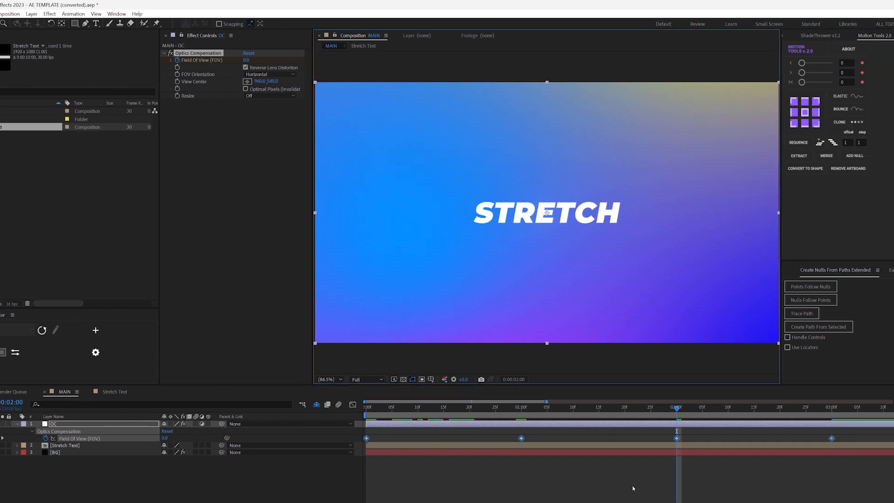
{"action": "key", "text": "minus"}
{"action": "left_click_drag", "start_coordinate": [506, 408], "coordinate": [575, 409]}
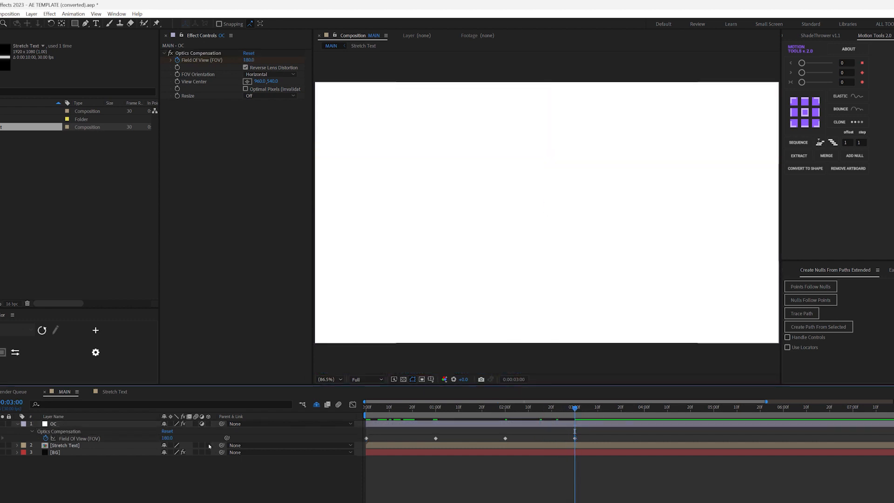
Step: Open Stretch Text, select the e layer's first two Path keyframes and copy their easing with EaseCopy
{"action": "double_click", "coordinate": [74, 446]}
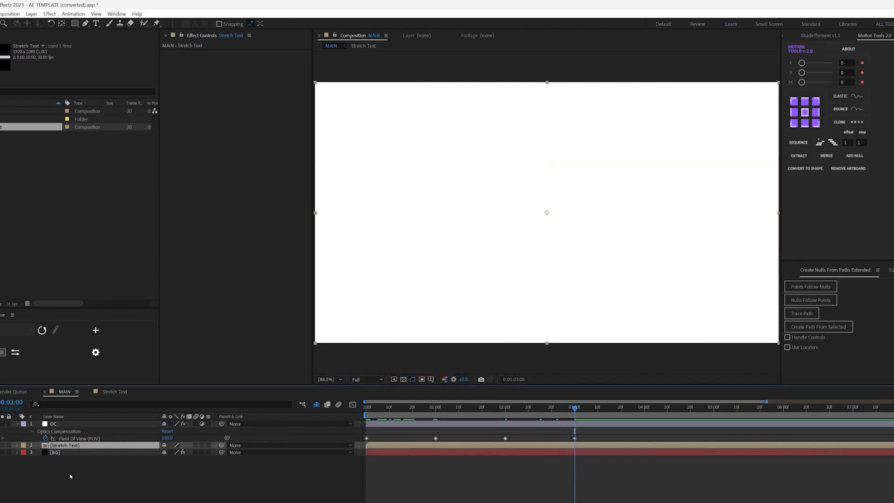
{"action": "left_click_drag", "start_coordinate": [429, 470], "coordinate": [361, 463]}
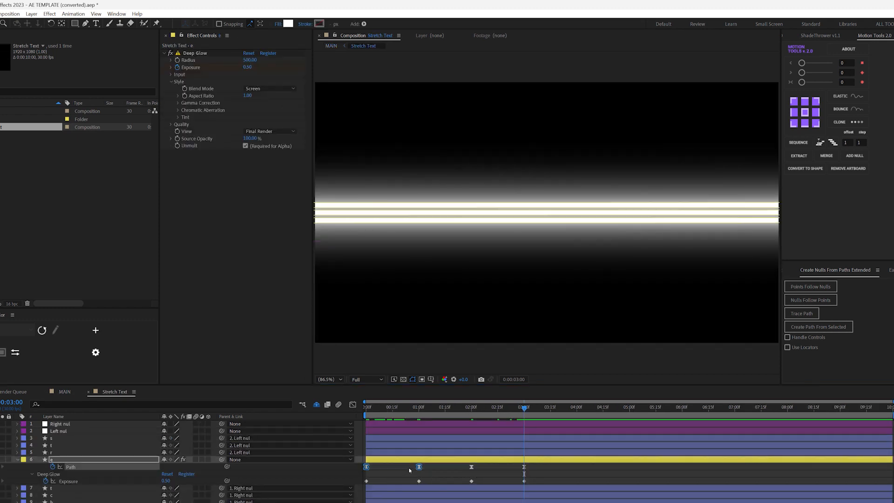
{"action": "left_click", "coordinate": [353, 405]}
{"action": "left_click", "coordinate": [353, 404]}
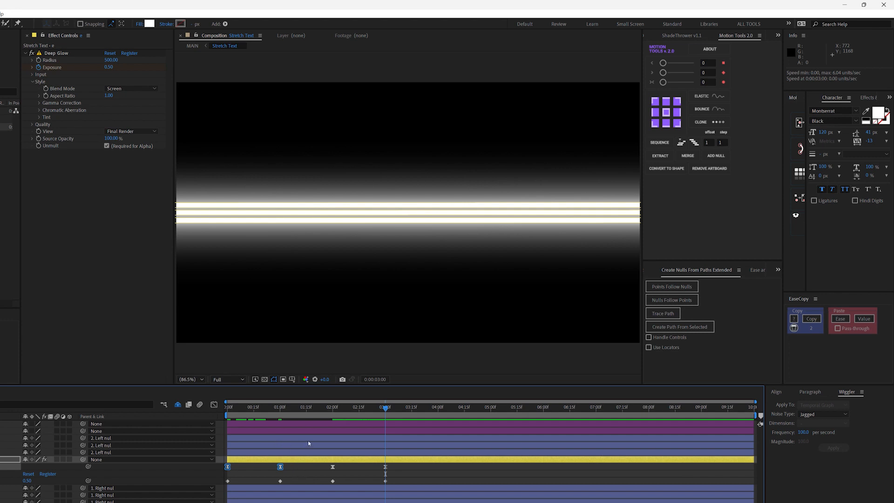
Step: Return to MAIN and paste the copied ease onto all four Field Of View keyframes of the OC layer
{"action": "key", "text": "Tab"}
{"action": "left_click", "coordinate": [265, 440]}
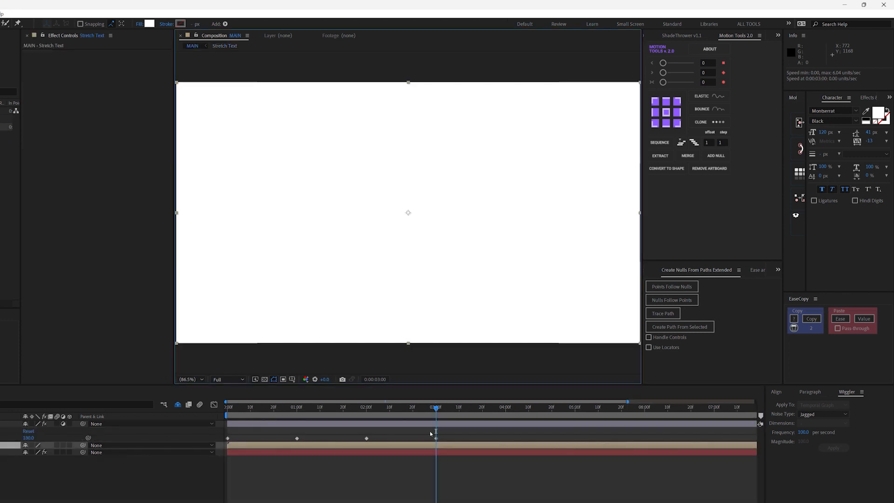
{"action": "left_click_drag", "start_coordinate": [448, 429], "coordinate": [219, 449]}
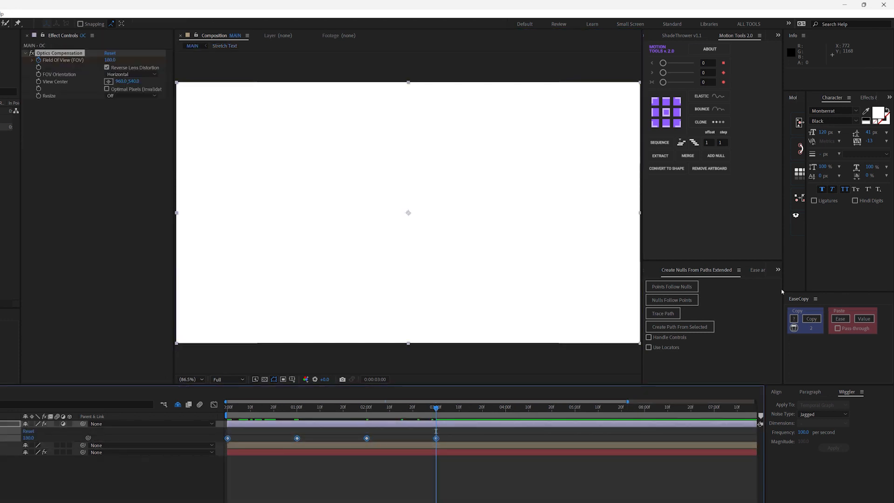
{"action": "left_click", "coordinate": [840, 319]}
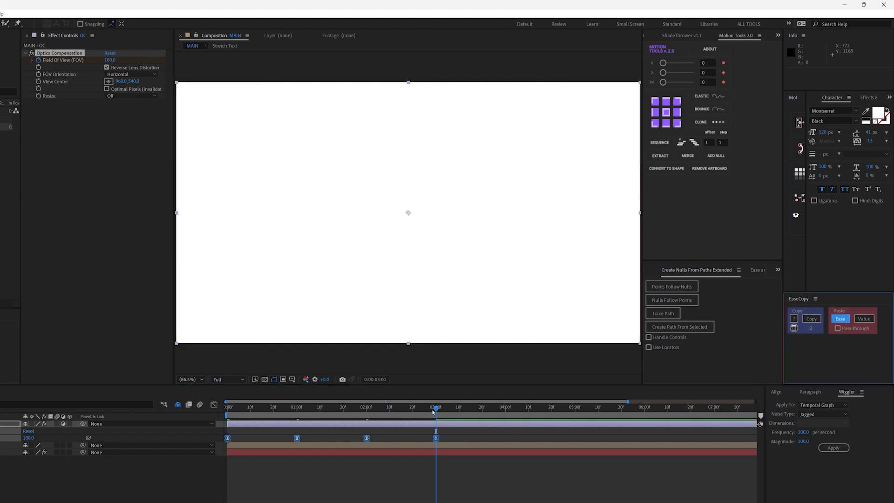
Step: Preview the eased lens animation in MAIN and set the work area to end at 0:00:03:00
{"action": "mouse_move", "coordinate": [433, 411]}
{"action": "left_mouse_down"}
{"action": "mouse_move", "coordinate": [231, 408]}
{"action": "mouse_move", "coordinate": [433, 411]}
{"action": "mouse_move", "coordinate": [421, 411]}
{"action": "left_mouse_up"}
{"action": "left_click", "coordinate": [275, 485]}
{"action": "key", "text": "space"}
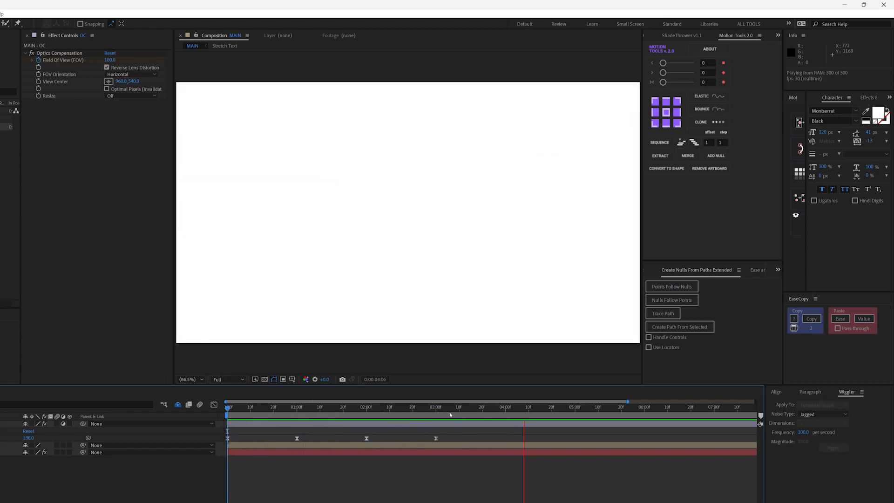
{"action": "left_click_drag", "start_coordinate": [439, 408], "coordinate": [437, 408]}
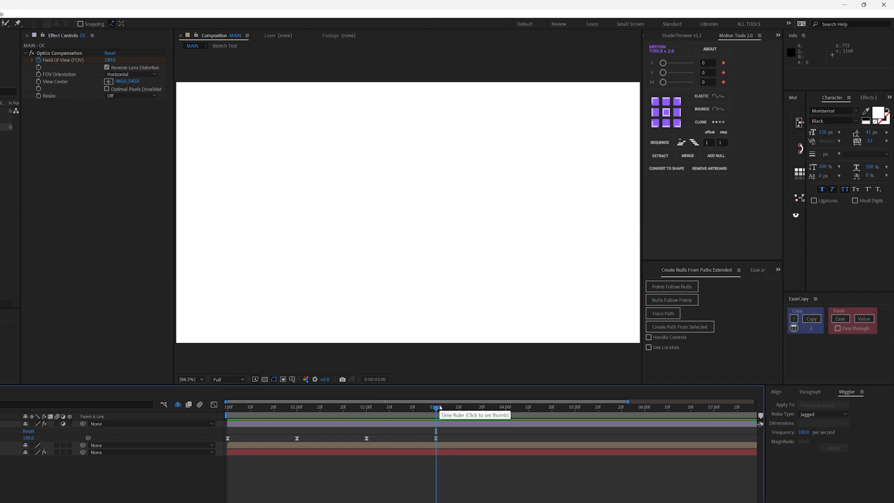
{"action": "key", "text": "n"}
{"action": "left_click_drag", "start_coordinate": [345, 409], "coordinate": [230, 439]}
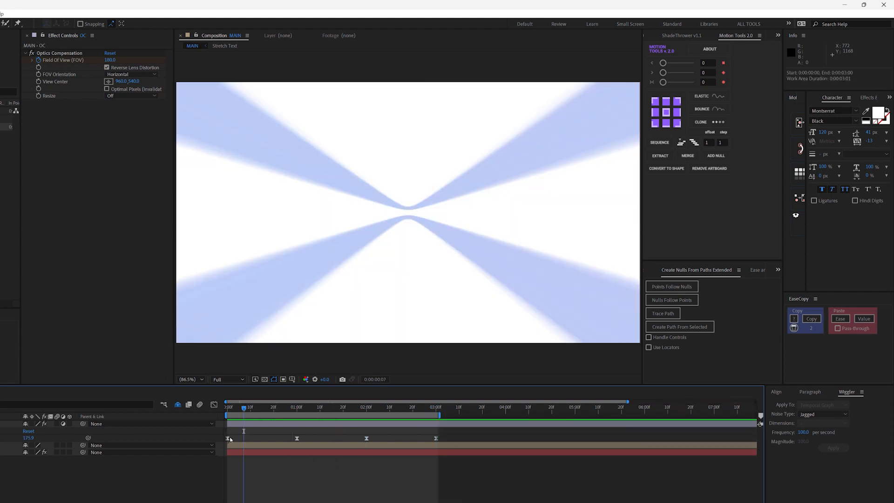
Step: Add another adjustment layer above OC in MAIN and rename it Zoom
{"action": "right_click", "coordinate": [79, 424]}
{"action": "mouse_move", "coordinate": [178, 406]}
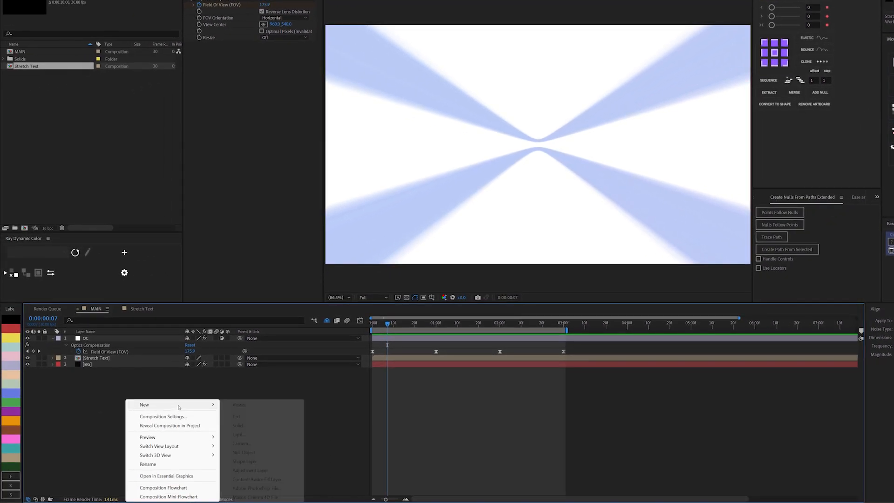
{"action": "left_click", "coordinate": [243, 471]}
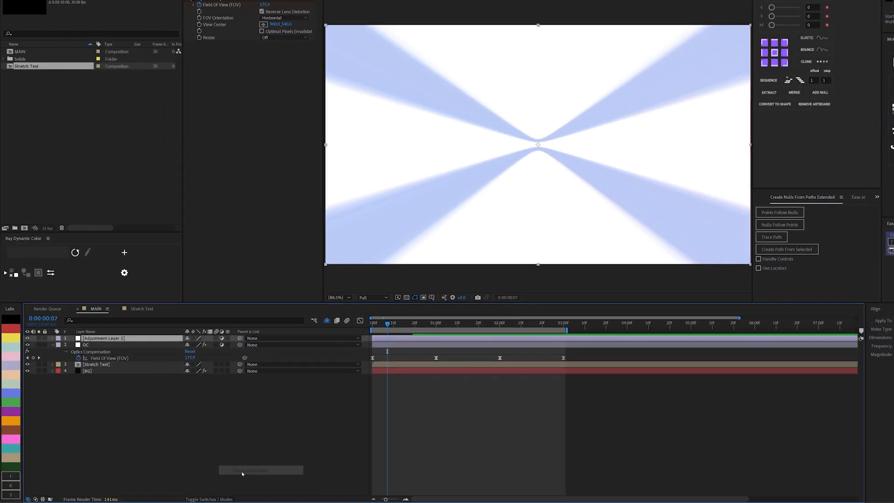
{"action": "key", "text": "Return"}
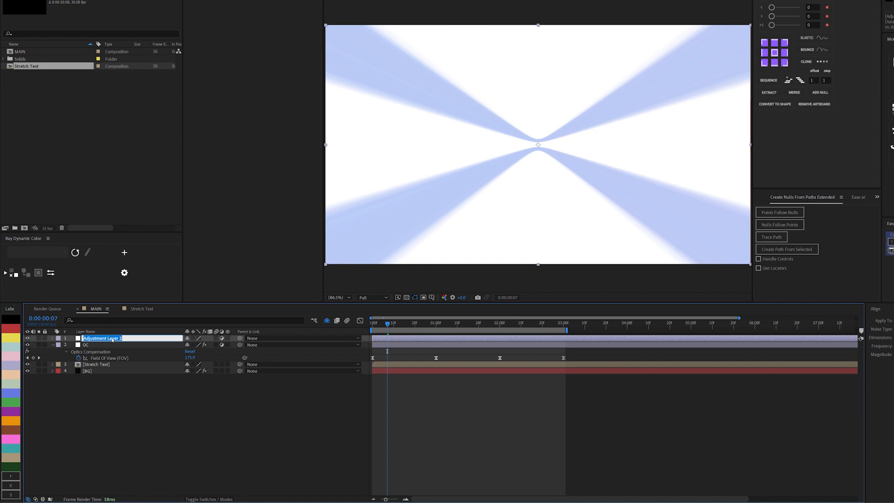
{"action": "type", "text": "Zoom"}
{"action": "key", "text": "Return"}
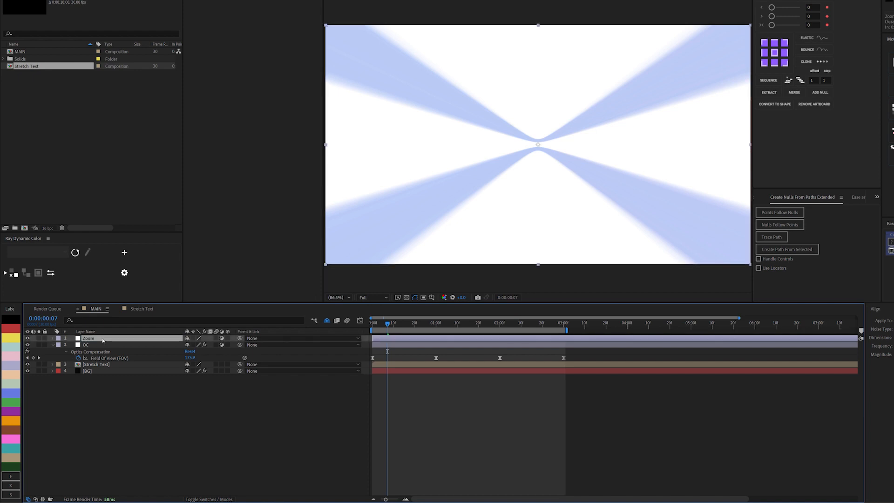
Step: Apply the Transform effect to the Zoom adjustment layer
{"action": "key", "text": "ctrl+space"}
{"action": "type", "text": "tran"}
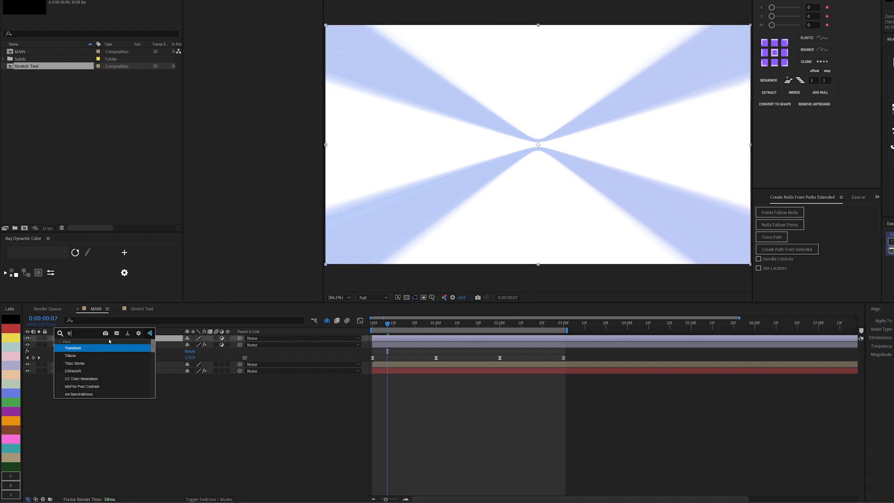
{"action": "left_click", "coordinate": [93, 349]}
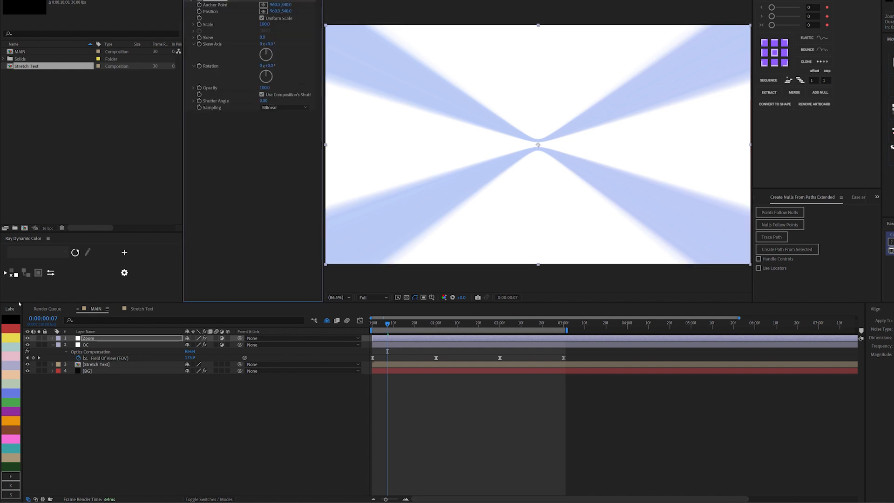
Step: Keyframe the Transform effect's Scale on the Zoom layer at 0:00:00:00 with a value of 150
{"action": "left_click_drag", "start_coordinate": [384, 324], "coordinate": [367, 326]}
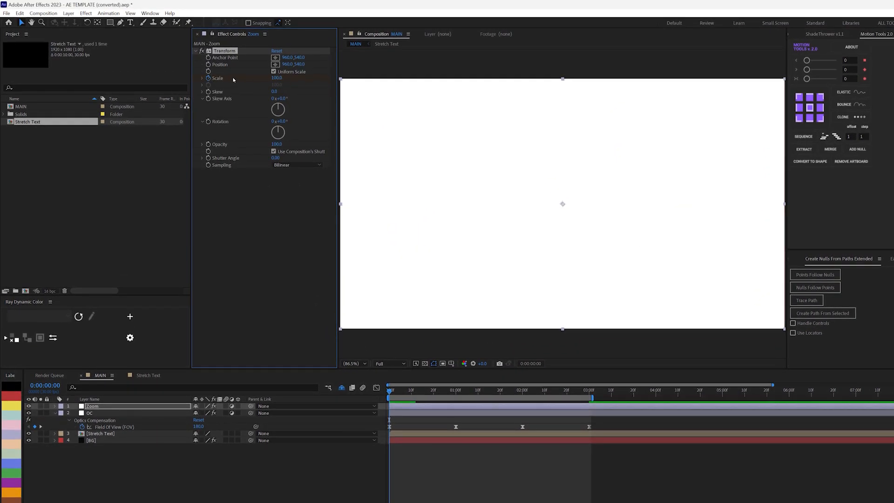
{"action": "left_click", "coordinate": [276, 78]}
{"action": "left_click", "coordinate": [326, 461]}
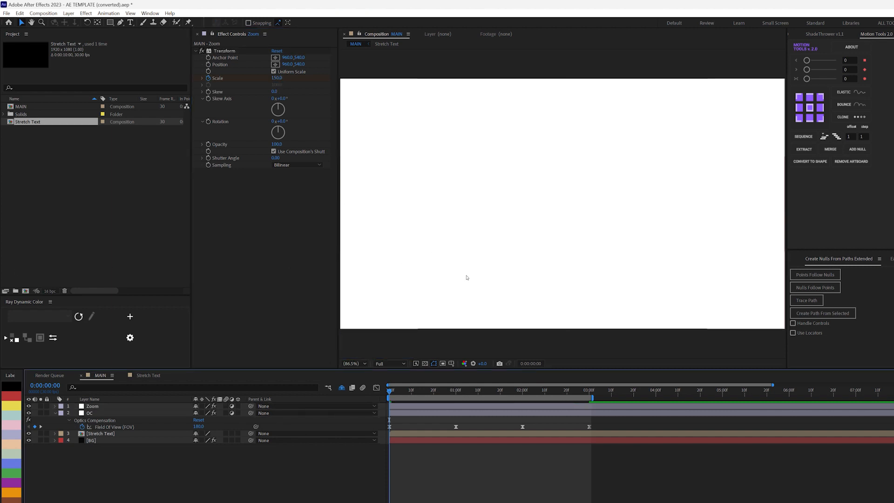
Step: Set the Zoom layer's Transform effect Scale to 100 at 0:00:01:15
{"action": "left_click", "coordinate": [489, 390]}
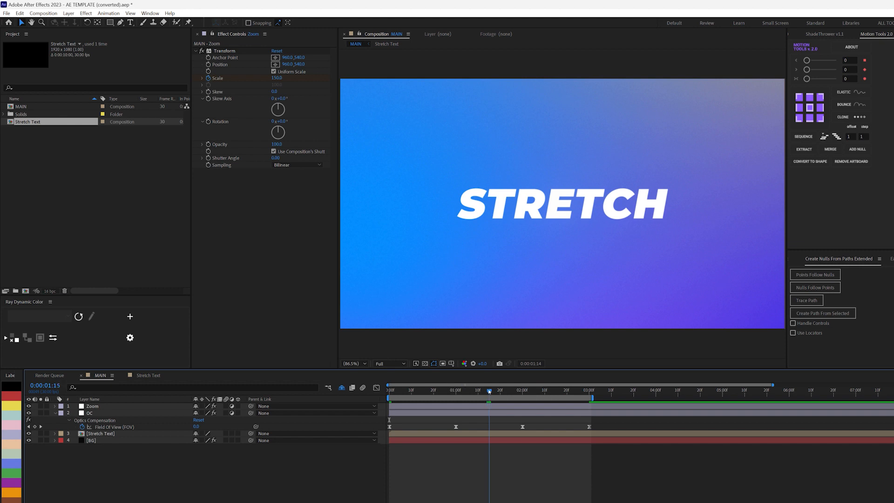
{"action": "left_click", "coordinate": [484, 408]}
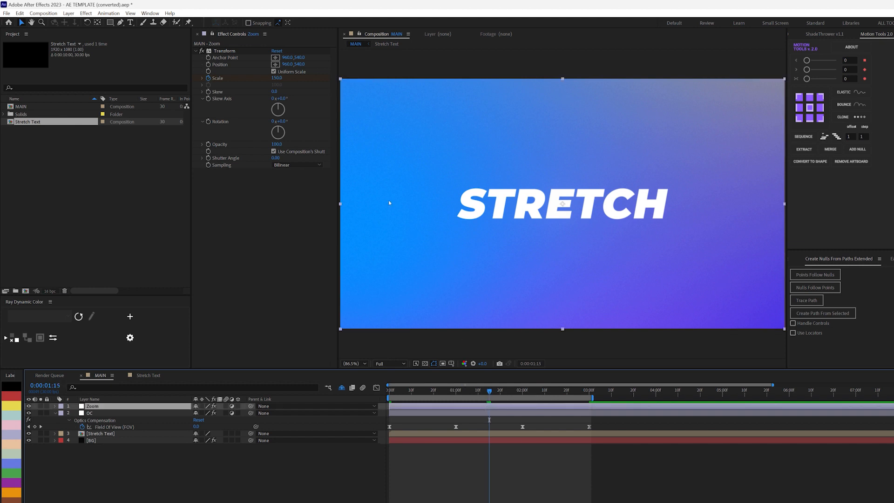
{"action": "left_click", "coordinate": [275, 78]}
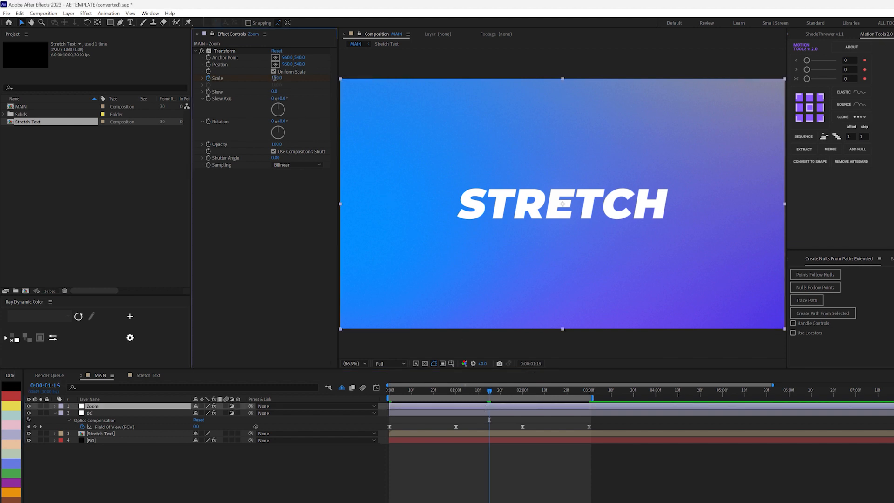
{"action": "type", "text": "10"}
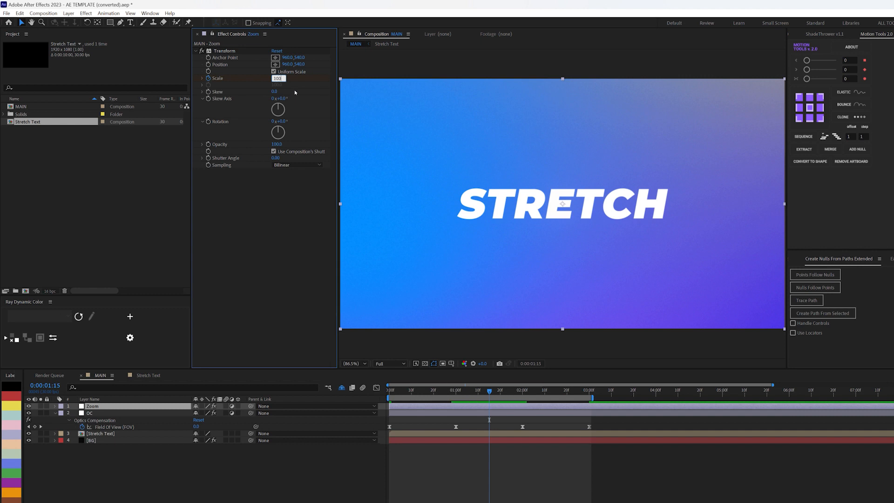
{"action": "key", "text": "Return"}
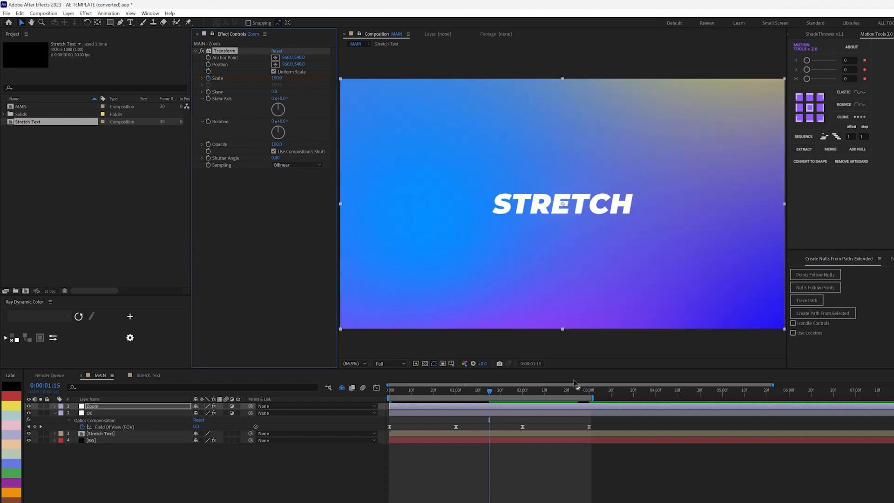
Step: Reveal the Zoom layer's keyframes and duplicate the first Scale keyframe of 150 at 0:00:03:00
{"action": "left_click", "coordinate": [589, 391]}
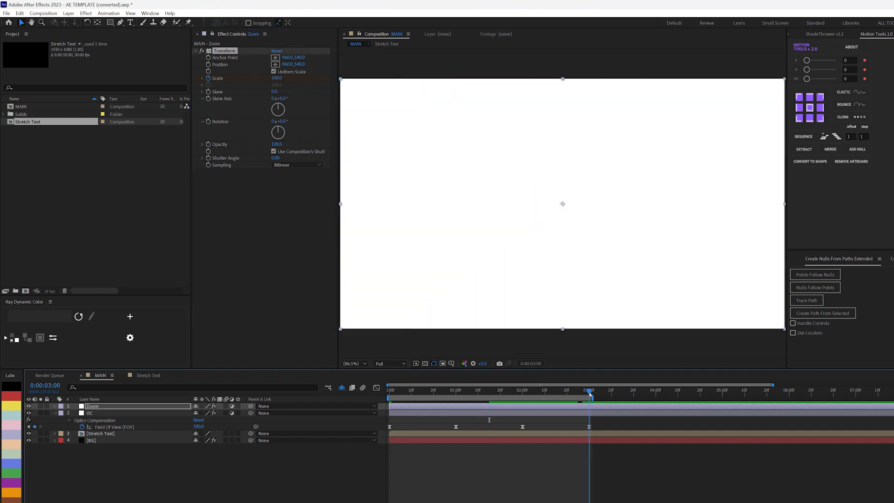
{"action": "key", "text": "u"}
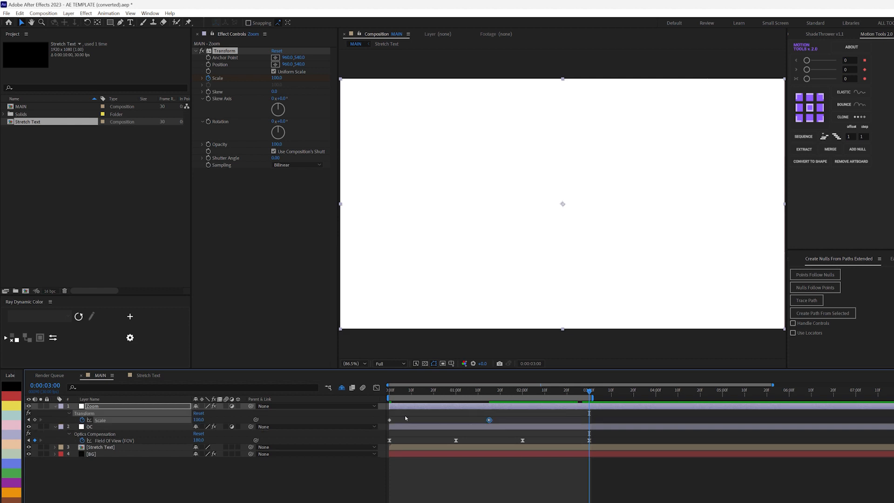
{"action": "left_click_drag", "start_coordinate": [405, 418], "coordinate": [378, 425]}
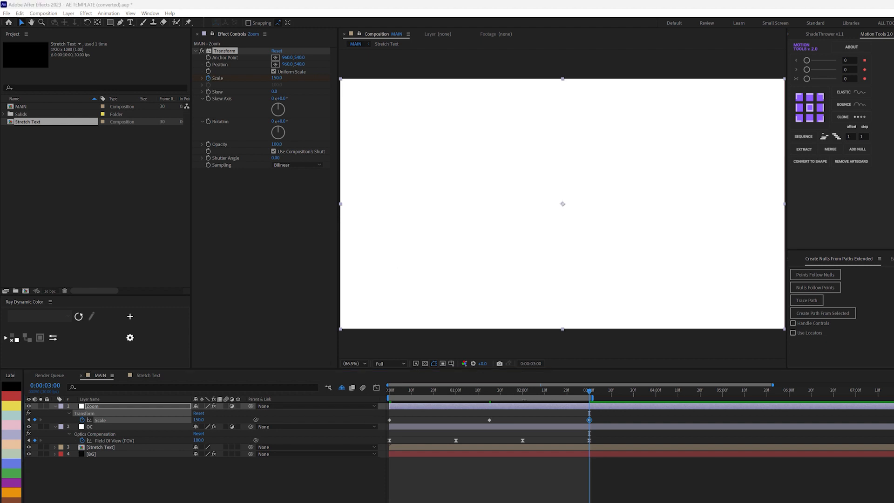
Step: Apply Easy Ease to all three Scale keyframes of the Zoom layer
{"action": "left_click_drag", "start_coordinate": [601, 417], "coordinate": [391, 423]}
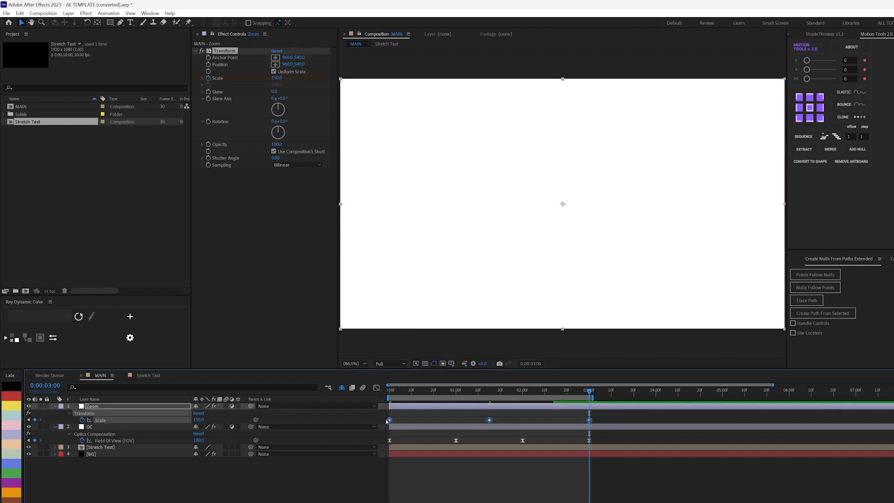
{"action": "right_click", "coordinate": [389, 416]}
{"action": "mouse_move", "coordinate": [422, 502]}
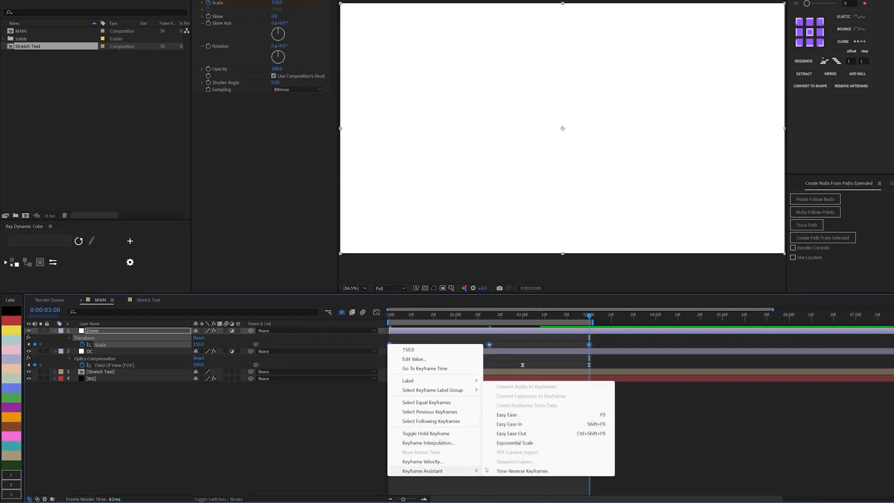
{"action": "left_click", "coordinate": [506, 414]}
Step: Reshape the Zoom layer's Scale speed graph so it peaks sharply near both ends and slows around the middle keyframe
{"action": "left_click", "coordinate": [376, 312]}
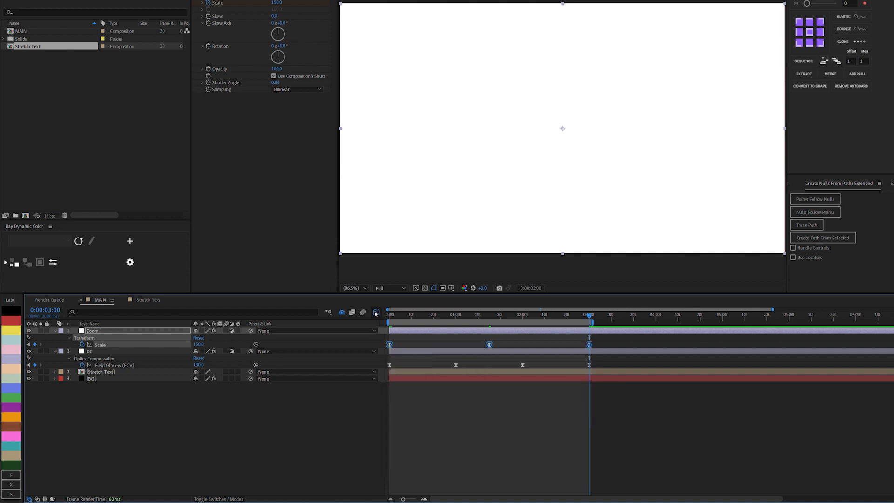
{"action": "left_click_drag", "start_coordinate": [468, 390], "coordinate": [393, 405]}
{"action": "left_click_drag", "start_coordinate": [472, 405], "coordinate": [438, 405]}
{"action": "left_click_drag", "start_coordinate": [572, 367], "coordinate": [581, 367]}
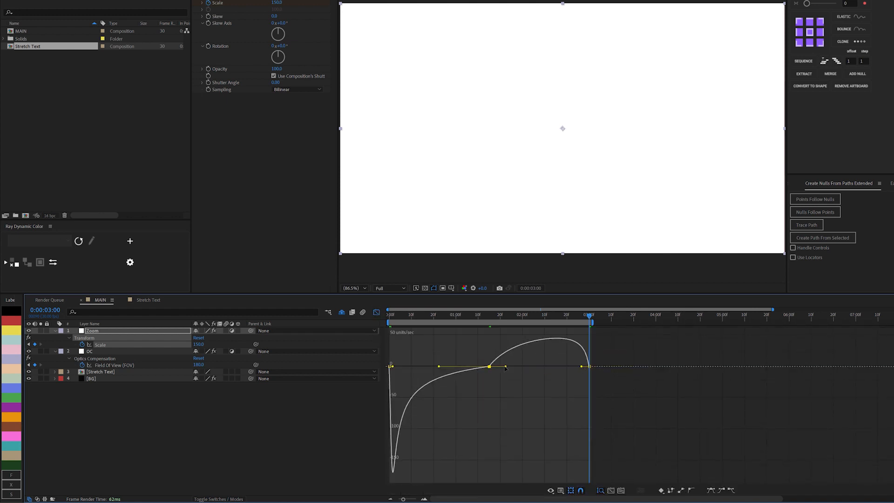
{"action": "left_click_drag", "start_coordinate": [506, 366], "coordinate": [539, 366]}
Step: Return to the layer timeline, preview the eased zoom from the start and park the time at 0:00:01:14
{"action": "key", "text": "Home"}
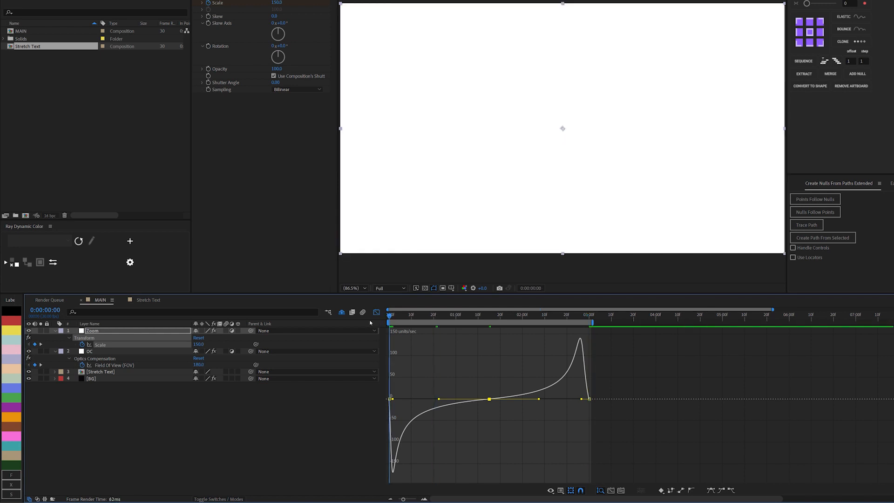
{"action": "left_click", "coordinate": [376, 313]}
{"action": "key", "text": "space"}
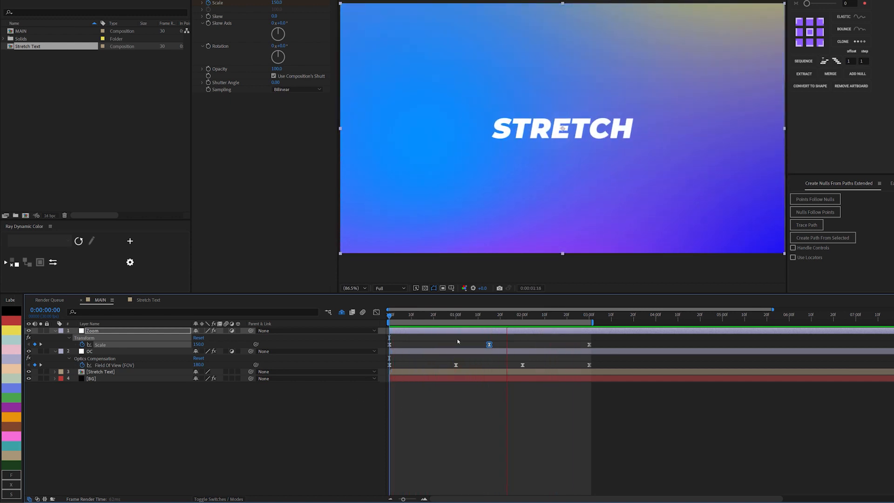
{"action": "left_click", "coordinate": [486, 317]}
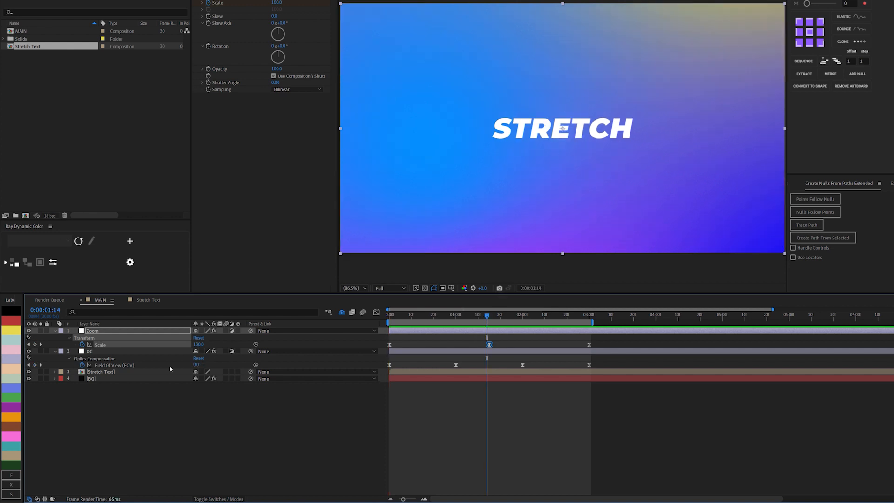
Step: Apply the Curves effect to the BG layer and pull the RGB midtones slightly down to darken the gradient
{"action": "left_click", "coordinate": [140, 378]}
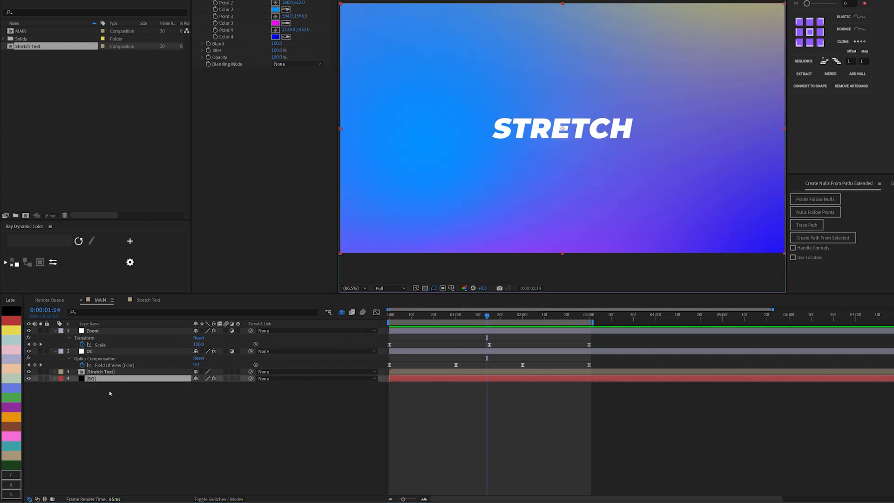
{"action": "key", "text": "ctrl+space"}
{"action": "type", "text": "curves"}
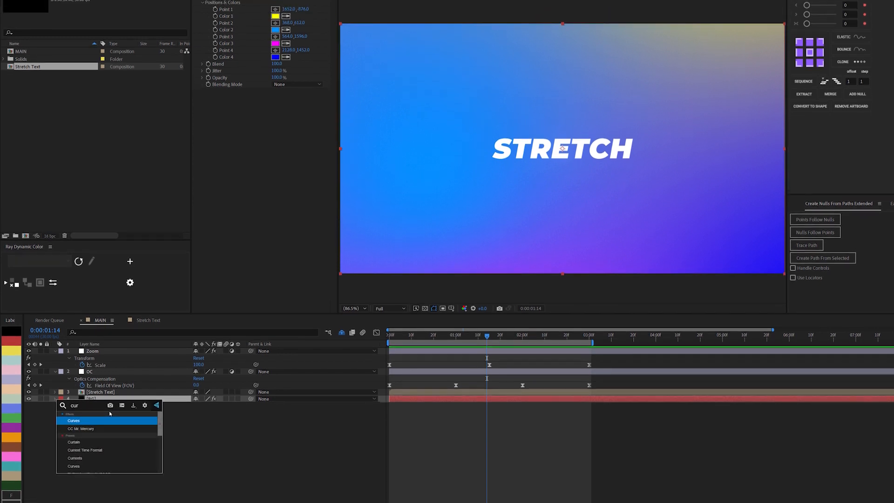
{"action": "key", "text": "Return"}
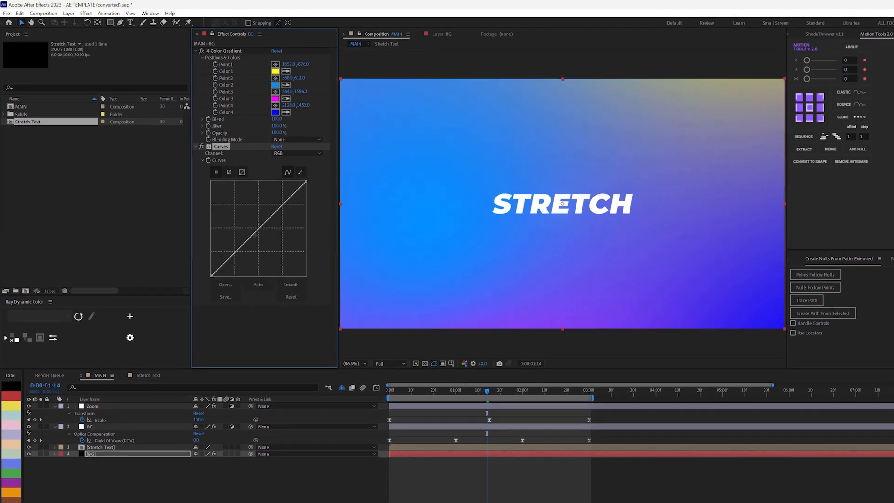
{"action": "left_click_drag", "start_coordinate": [255, 236], "coordinate": [264, 241]}
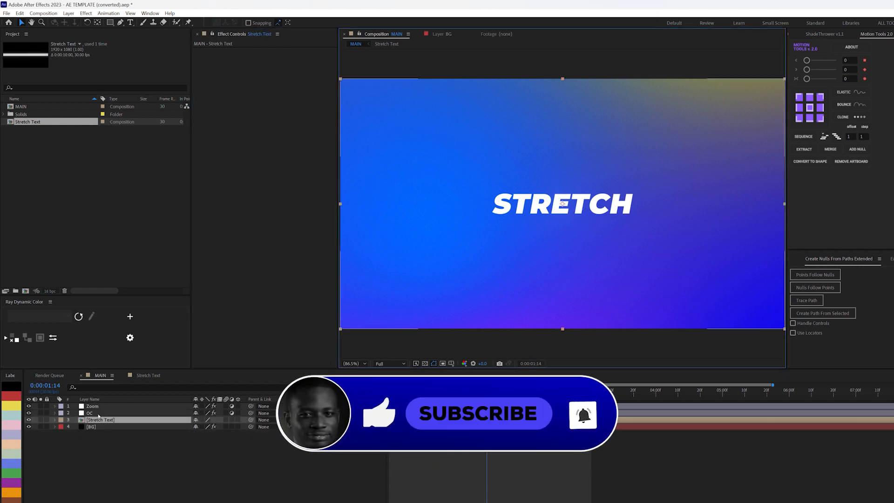
Step: Apply the CC Glass effect to the Stretch Text layer in MAIN and check the bevelled lettering
{"action": "key", "text": "ctrl+space"}
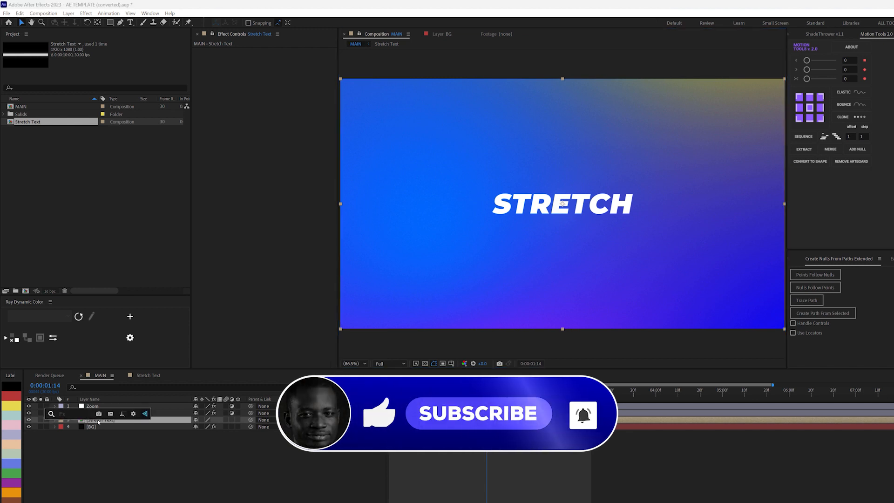
{"action": "type", "text": "cc gl"}
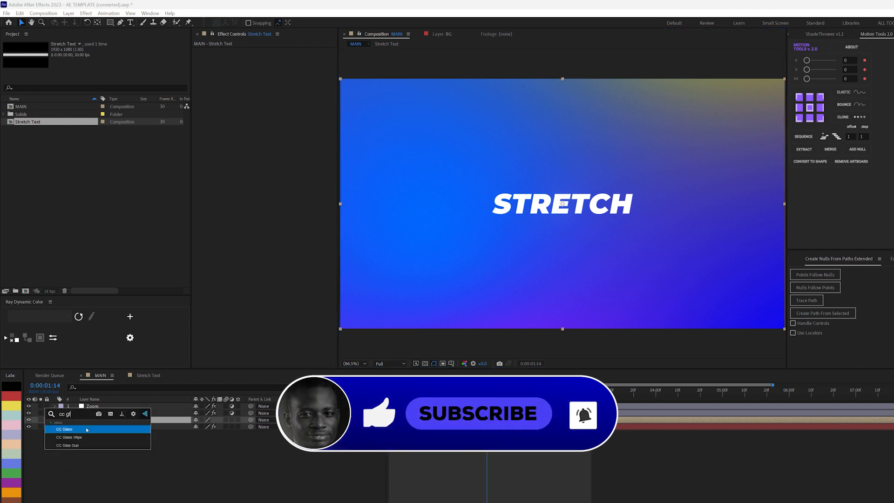
{"action": "left_click", "coordinate": [87, 429]}
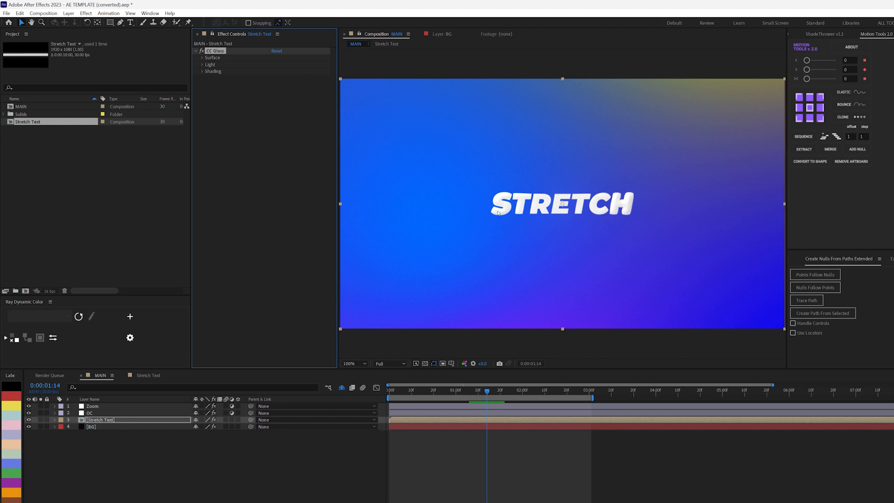
{"action": "key", "text": "period"}
{"action": "key", "text": "period"}
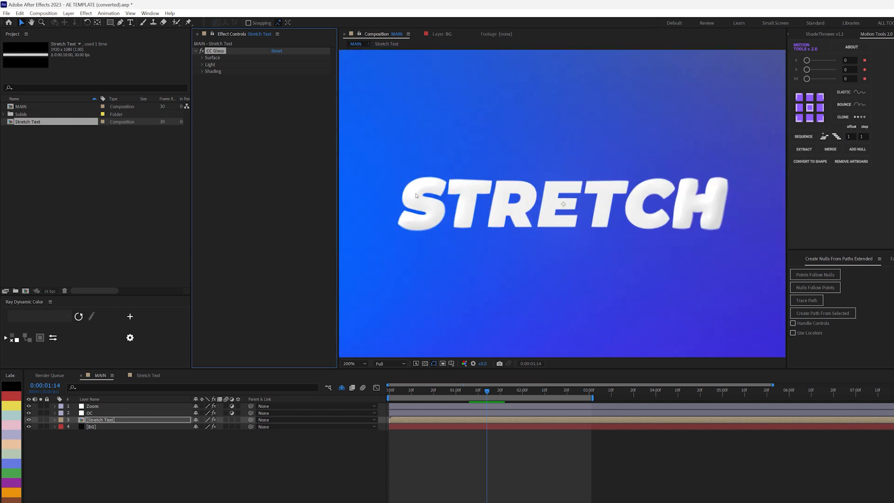
{"action": "key", "text": "comma"}
{"action": "key", "text": "comma"}
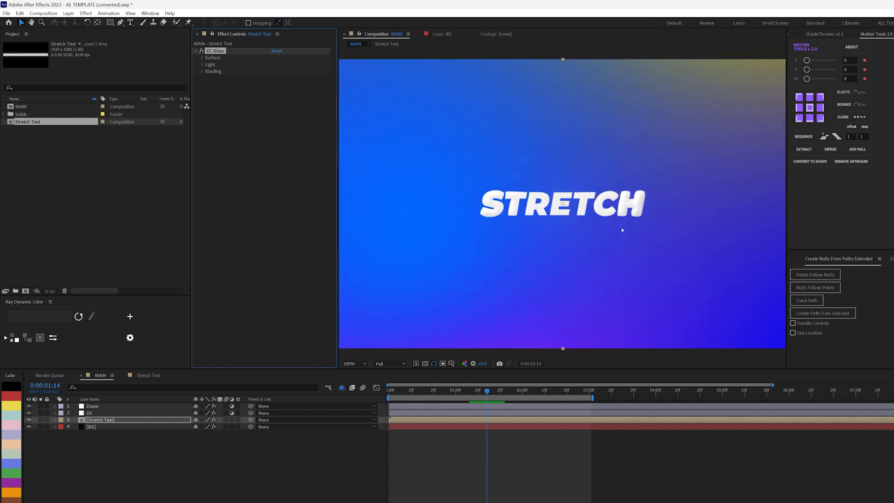
{"action": "key", "text": "period"}
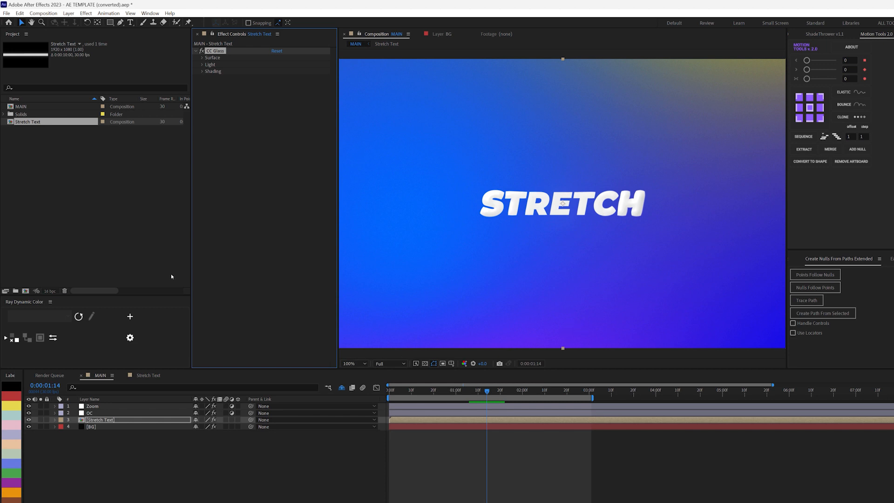
Step: Create a black 1920 x 1080 solid named BArs and place it above the Zoom layer
{"action": "right_click", "coordinate": [154, 488]}
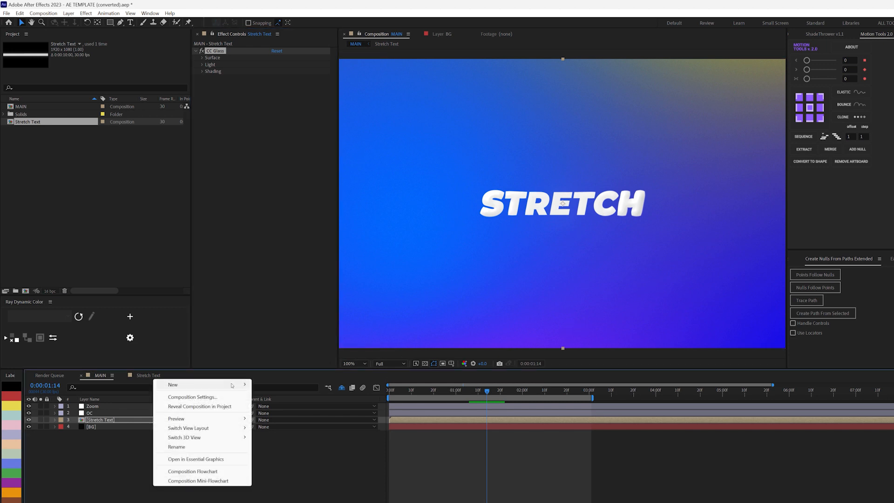
{"action": "mouse_move", "coordinate": [219, 384]}
{"action": "left_click", "coordinate": [279, 410]}
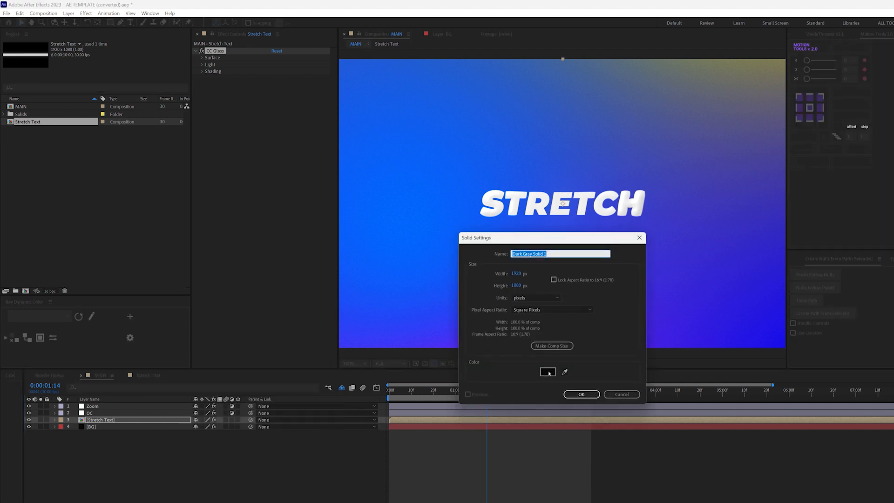
{"action": "type", "text": "BArs"}
{"action": "left_click", "coordinate": [582, 394]}
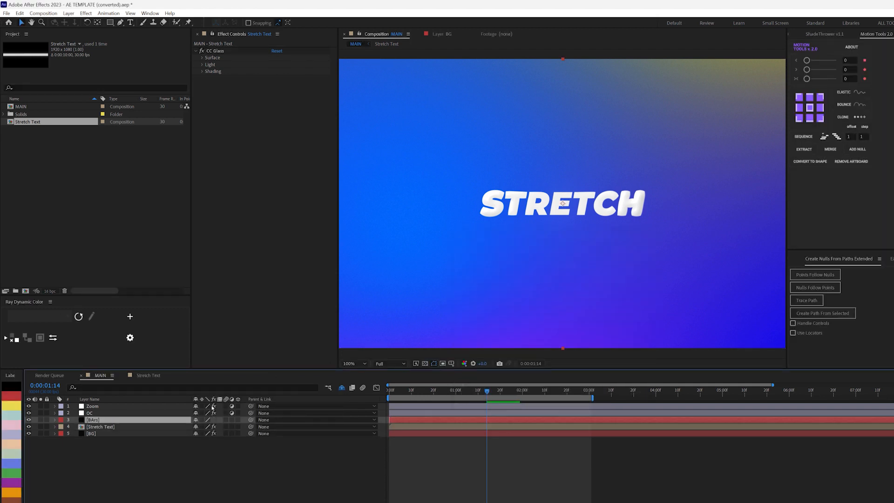
{"action": "left_click_drag", "start_coordinate": [93, 419], "coordinate": [107, 405]}
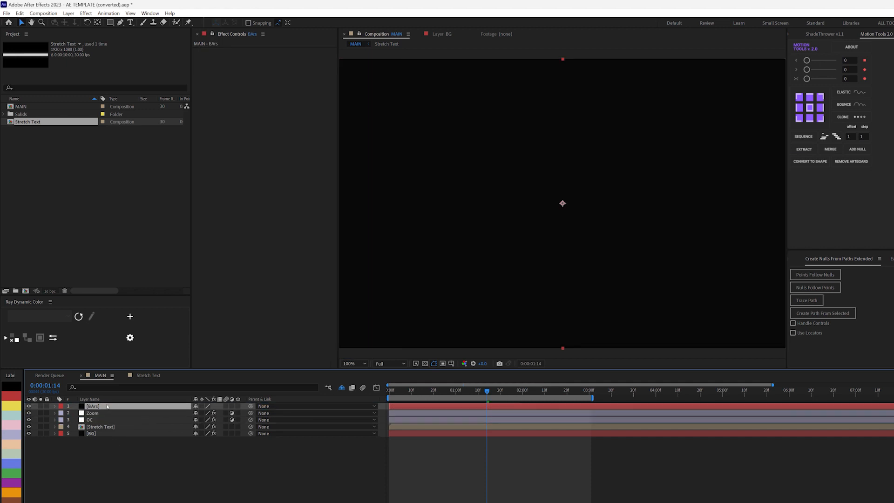
Step: Draw a wide rectangular mask across the middle of the BArs solid and invert it, leaving bars above and below
{"action": "key", "text": "comma"}
{"action": "key", "text": "comma"}
{"action": "left_click", "coordinate": [110, 22]}
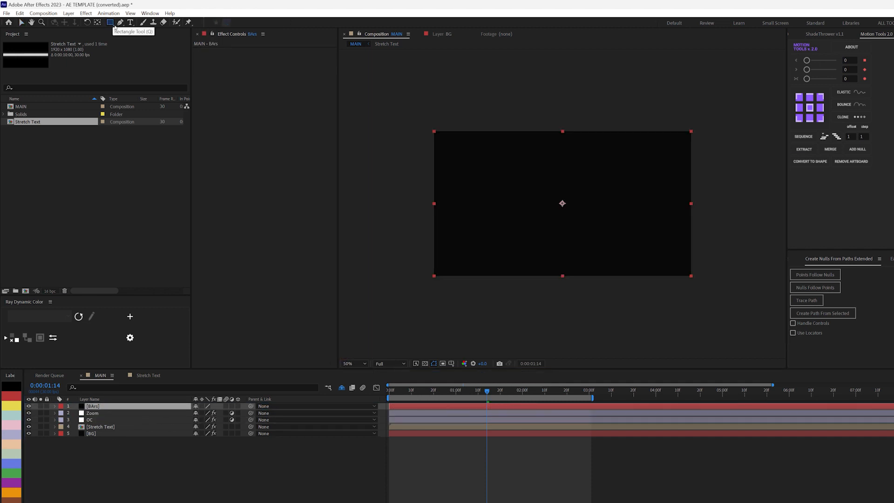
{"action": "left_click_drag", "start_coordinate": [417, 147], "coordinate": [718, 258]}
{"action": "left_click", "coordinate": [54, 406]}
{"action": "left_click", "coordinate": [224, 420]}
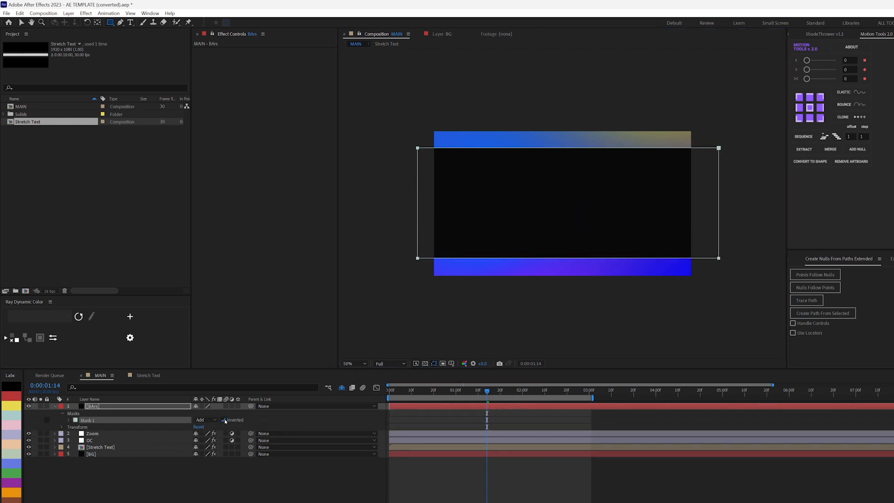
Step: Increase the Mask Feather of the BArs mask until the bars fade softly into the picture
{"action": "key", "text": "f"}
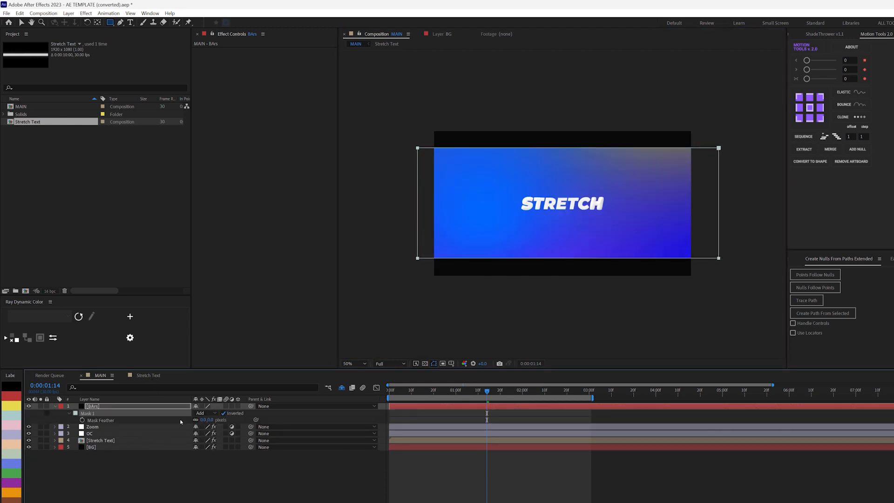
{"action": "left_click_drag", "start_coordinate": [213, 420], "coordinate": [326, 420]}
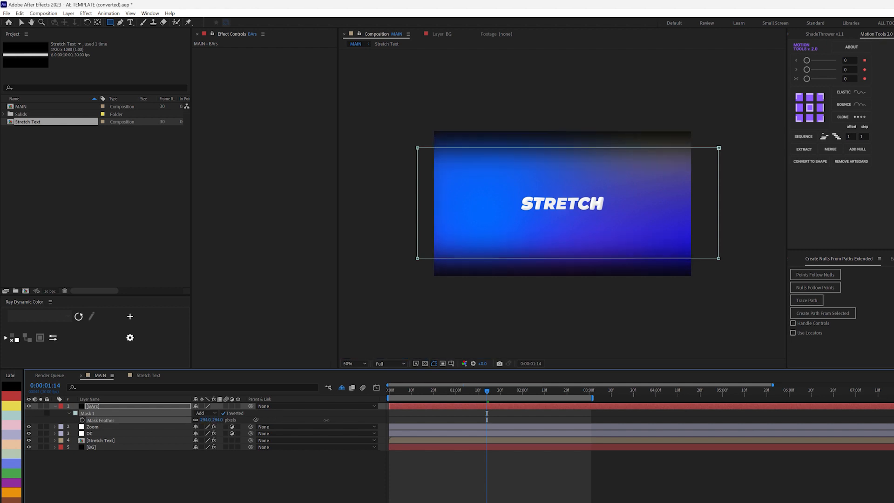
Step: Set the opacity of the BArs layer to 60%
{"action": "left_click", "coordinate": [166, 406]}
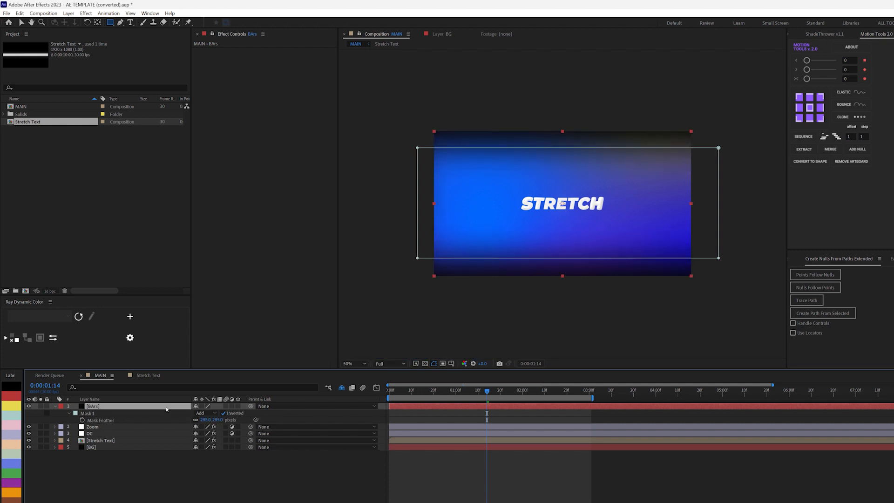
{"action": "key", "text": "t"}
{"action": "left_click", "coordinate": [197, 413]}
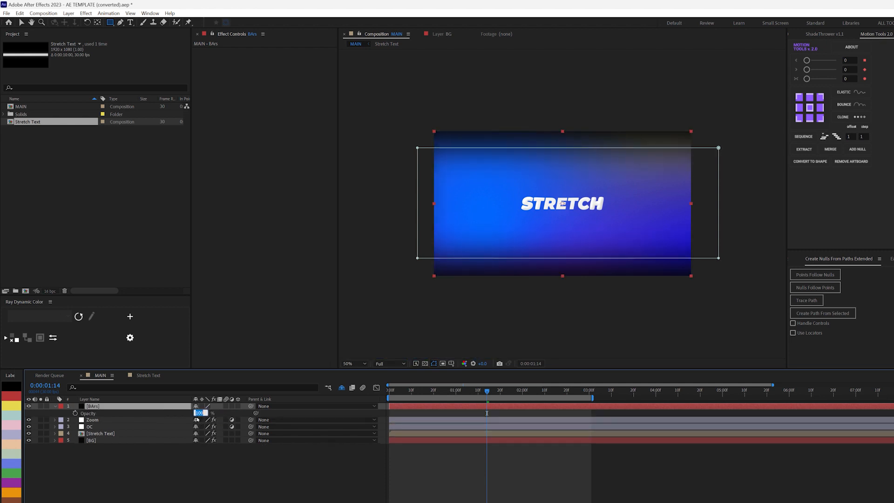
{"action": "type", "text": "w60"}
{"action": "left_click", "coordinate": [200, 458]}
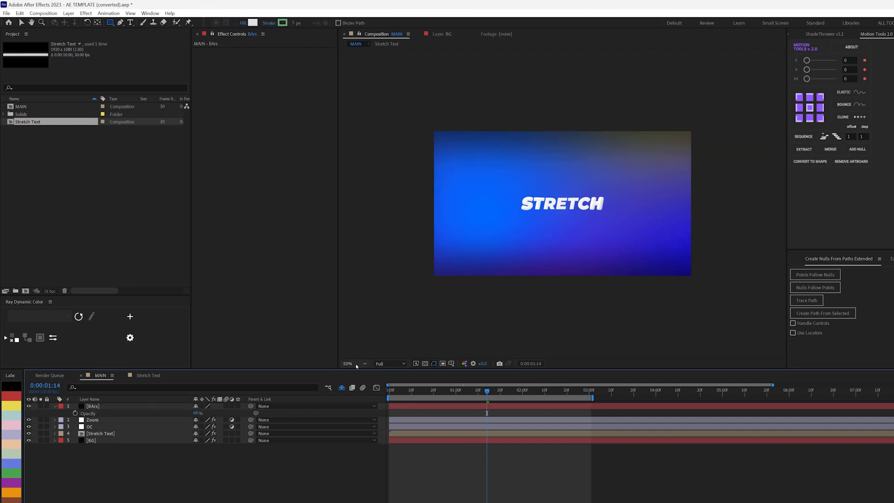
Step: Fit the MAIN composition to the viewer and preview the animation from the first frame to judge the soft bars
{"action": "left_click", "coordinate": [355, 364]}
{"action": "left_click", "coordinate": [363, 380]}
{"action": "left_click_drag", "start_coordinate": [422, 391], "coordinate": [378, 390]}
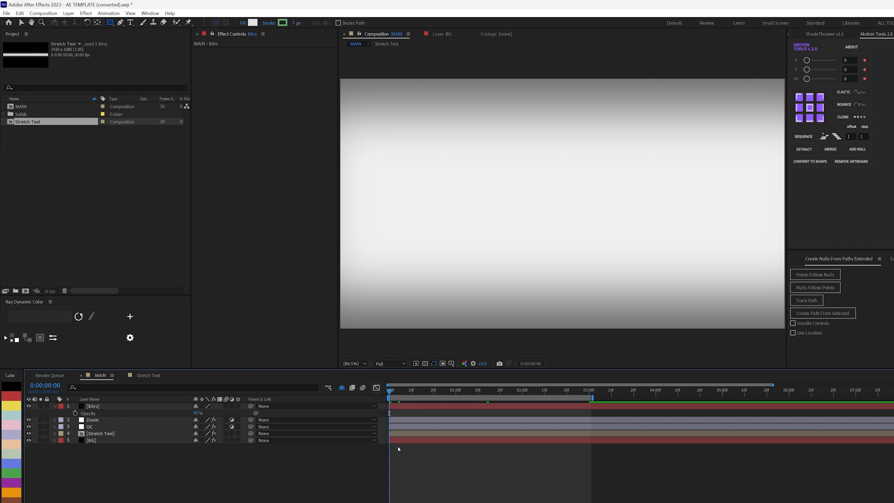
{"action": "key", "text": "space"}
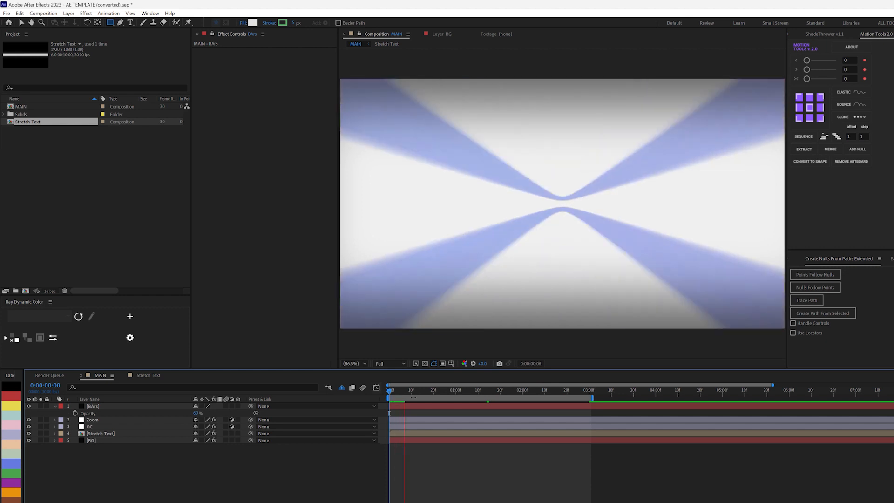
{"action": "left_click_drag", "start_coordinate": [437, 391], "coordinate": [458, 392]}
Step: Stretch the BArs solid vertically about its centre so its upper and lower edges extend well beyond the MAIN frame
{"action": "left_click", "coordinate": [134, 400]}
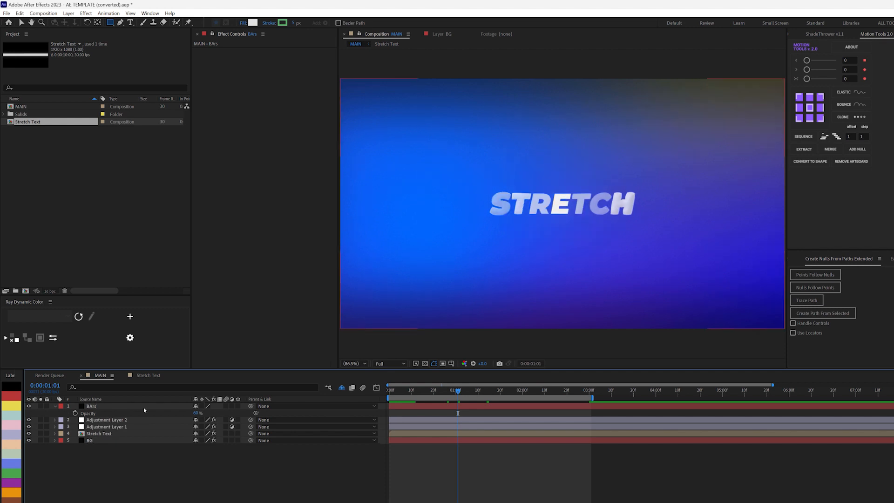
{"action": "left_click", "coordinate": [134, 406]}
{"action": "key", "text": "comma"}
{"action": "key", "text": "comma"}
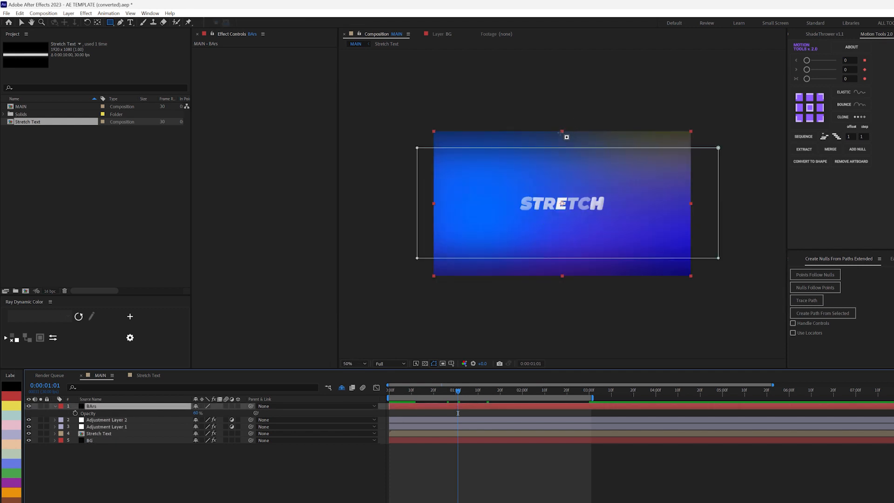
{"action": "key", "text": "v"}
{"action": "left_click_drag", "start_coordinate": [563, 132], "coordinate": [565, 99]}
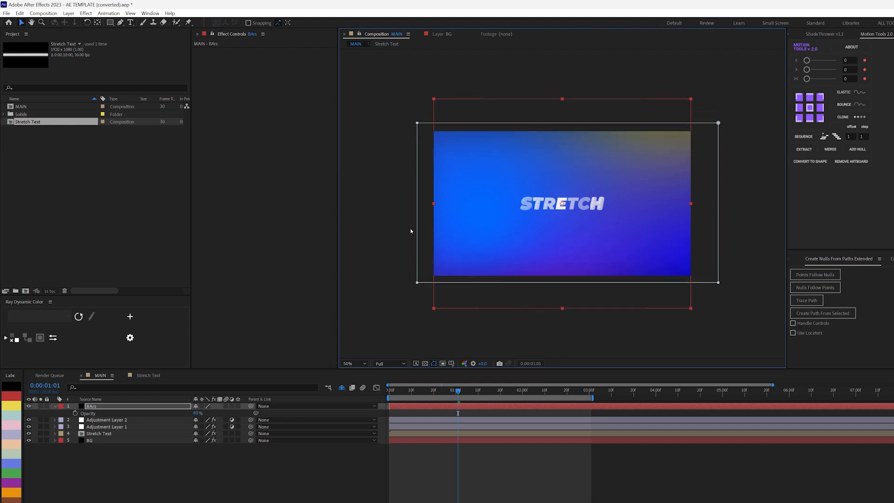
Step: Set the opacity of the vertically stretched BArs layer to 40%
{"action": "left_click", "coordinate": [196, 413]}
{"action": "type", "text": "40"}
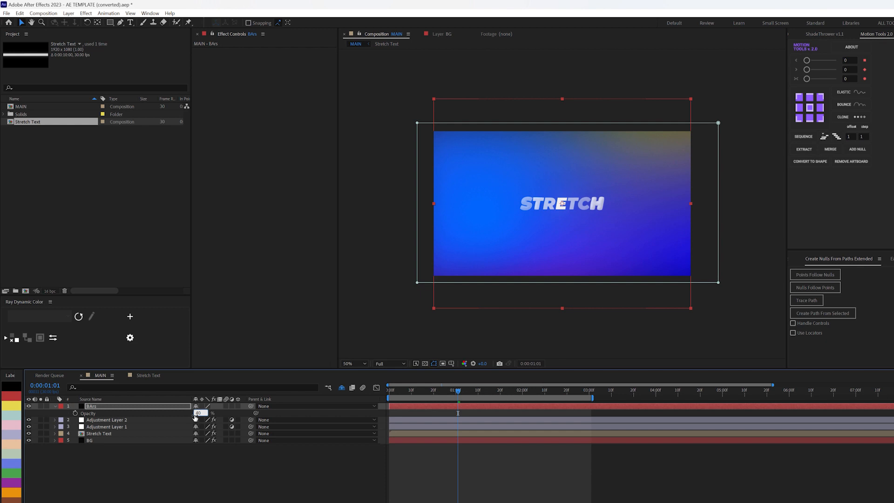
{"action": "key", "text": "Return"}
{"action": "left_click", "coordinate": [151, 488]}
Step: Fit the composition to the viewer again and play MAIN from the start to check the adjusted bars
{"action": "left_click", "coordinate": [354, 363]}
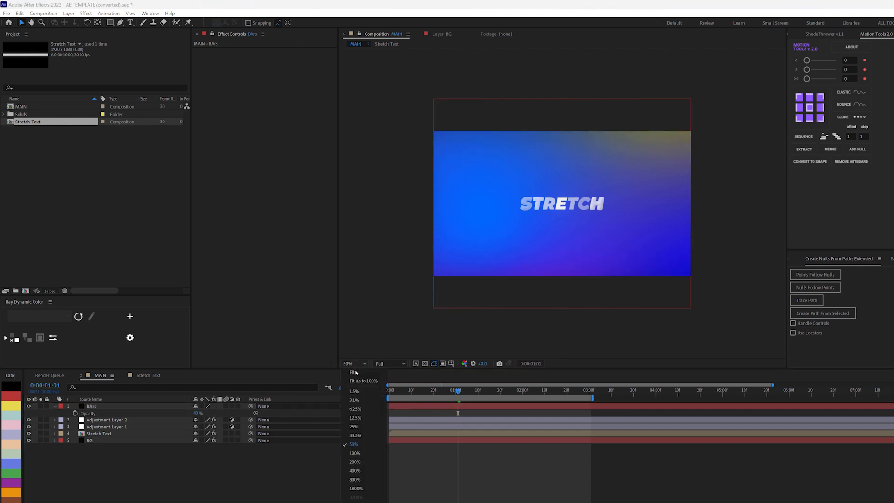
{"action": "left_click", "coordinate": [358, 373]}
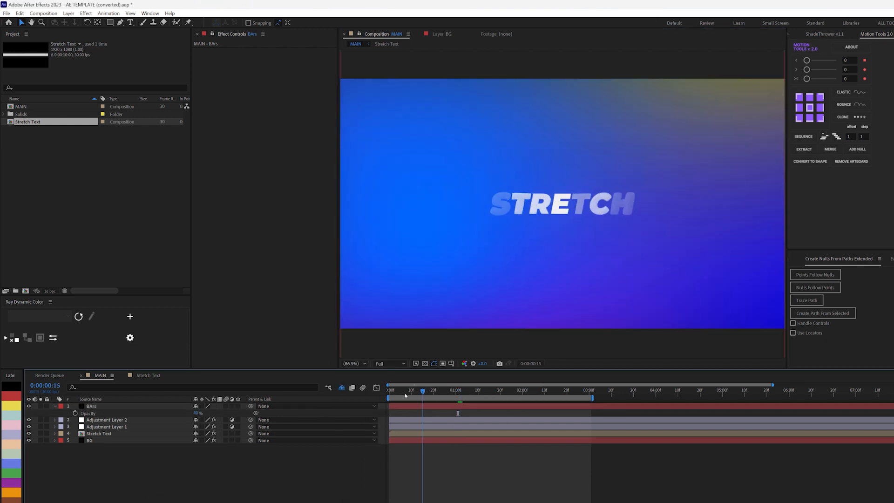
{"action": "key", "text": "Home"}
{"action": "key", "text": "space"}
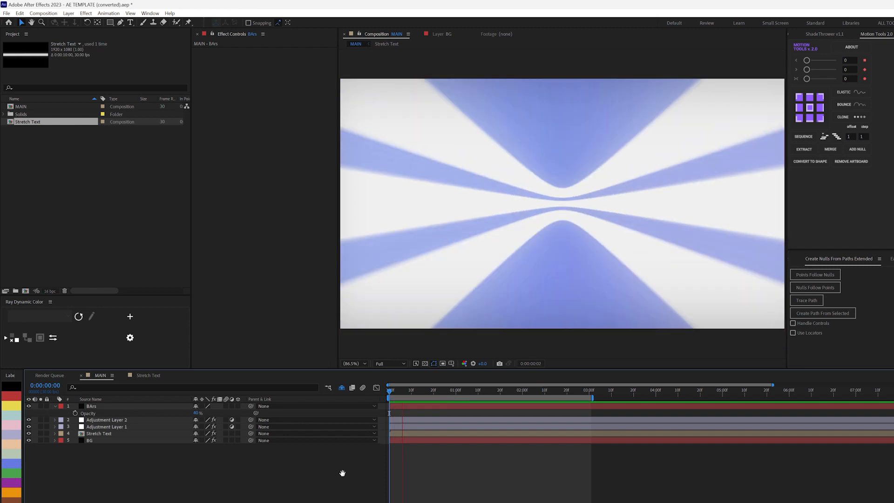